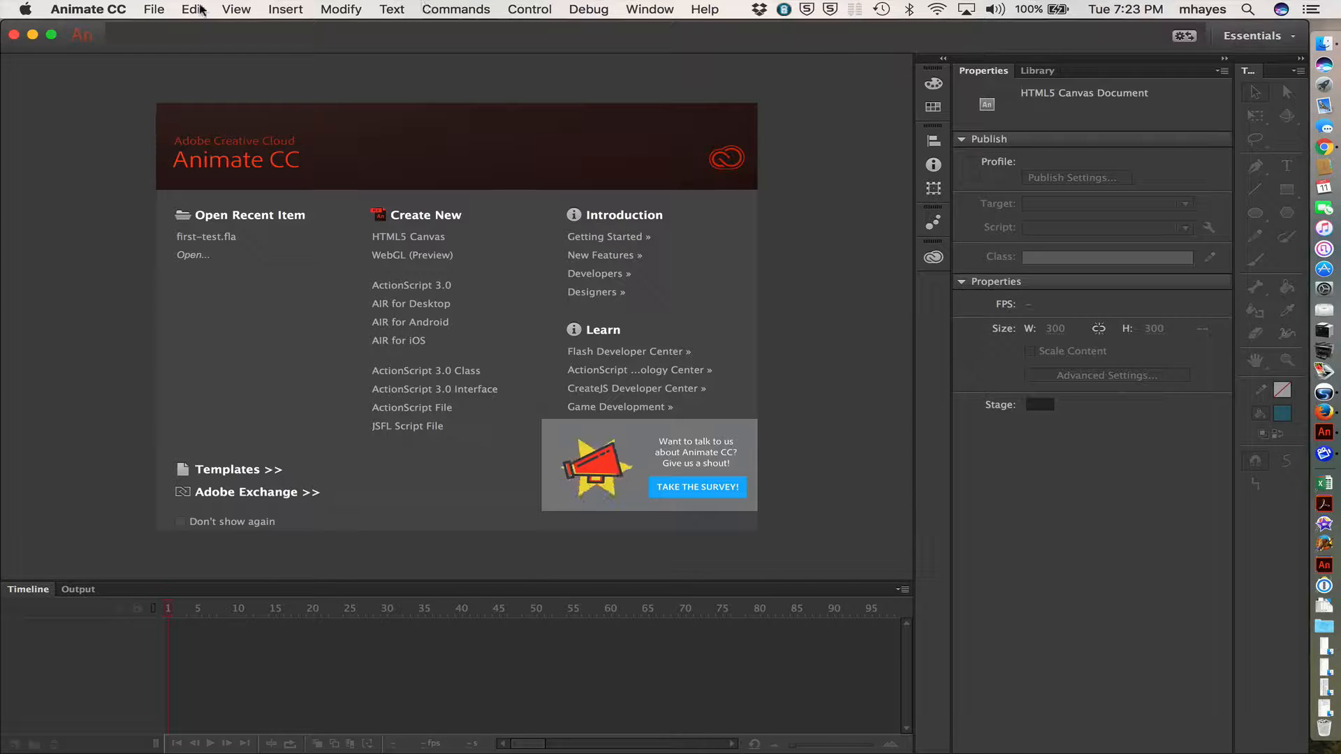
- Create a new HTML5 Canvas document
click(154, 8)
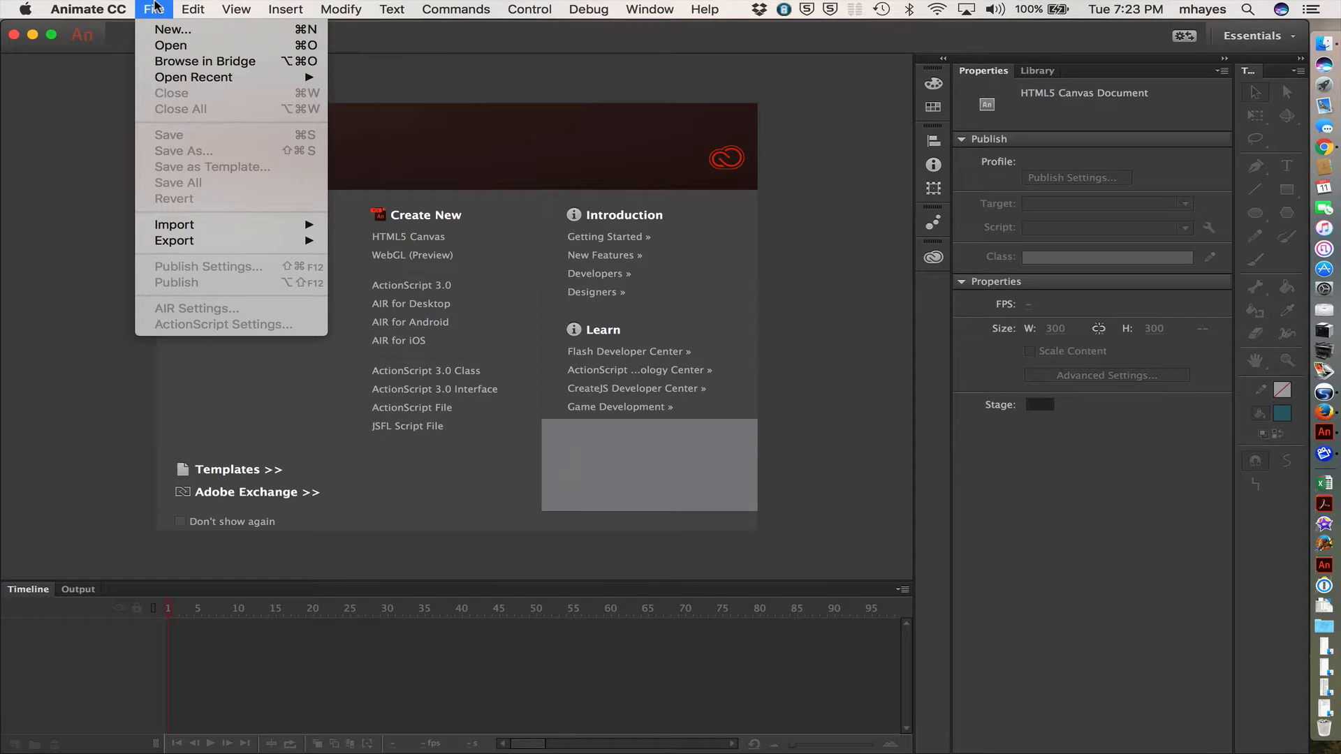
click(155, 7)
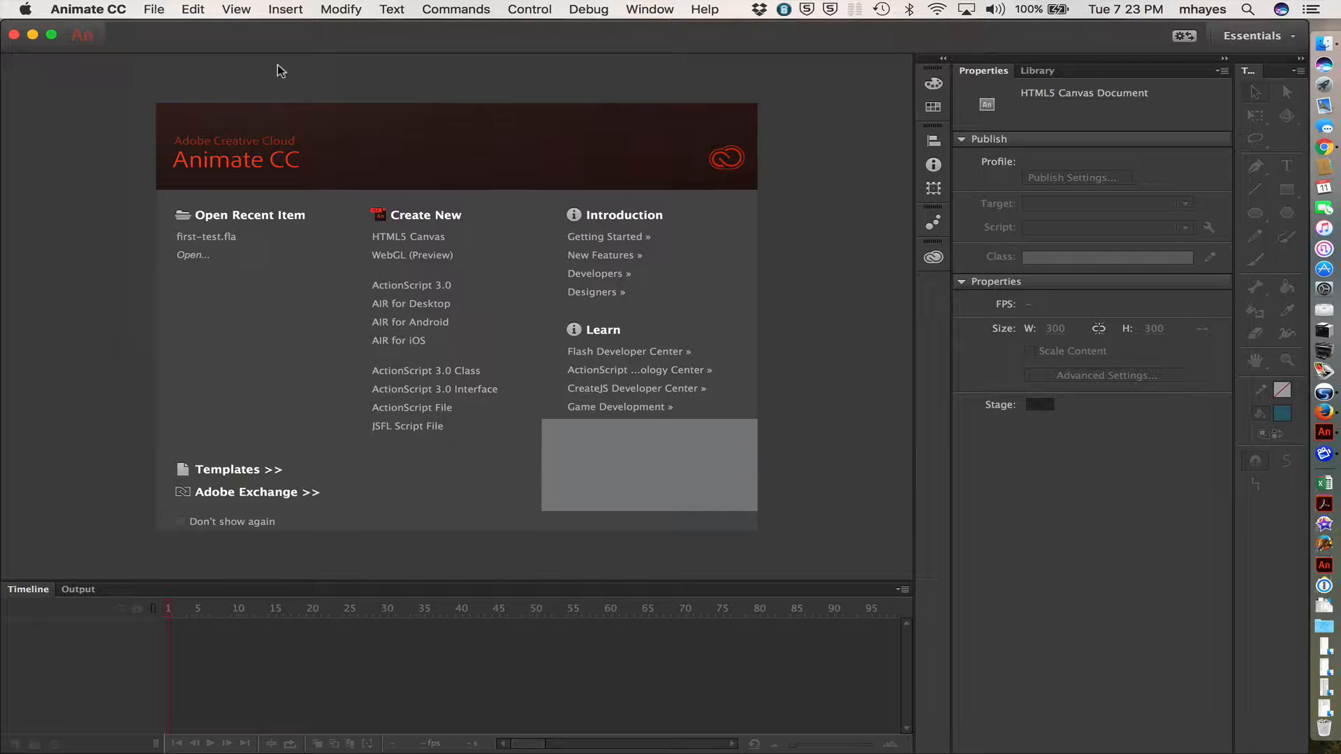
click(422, 240)
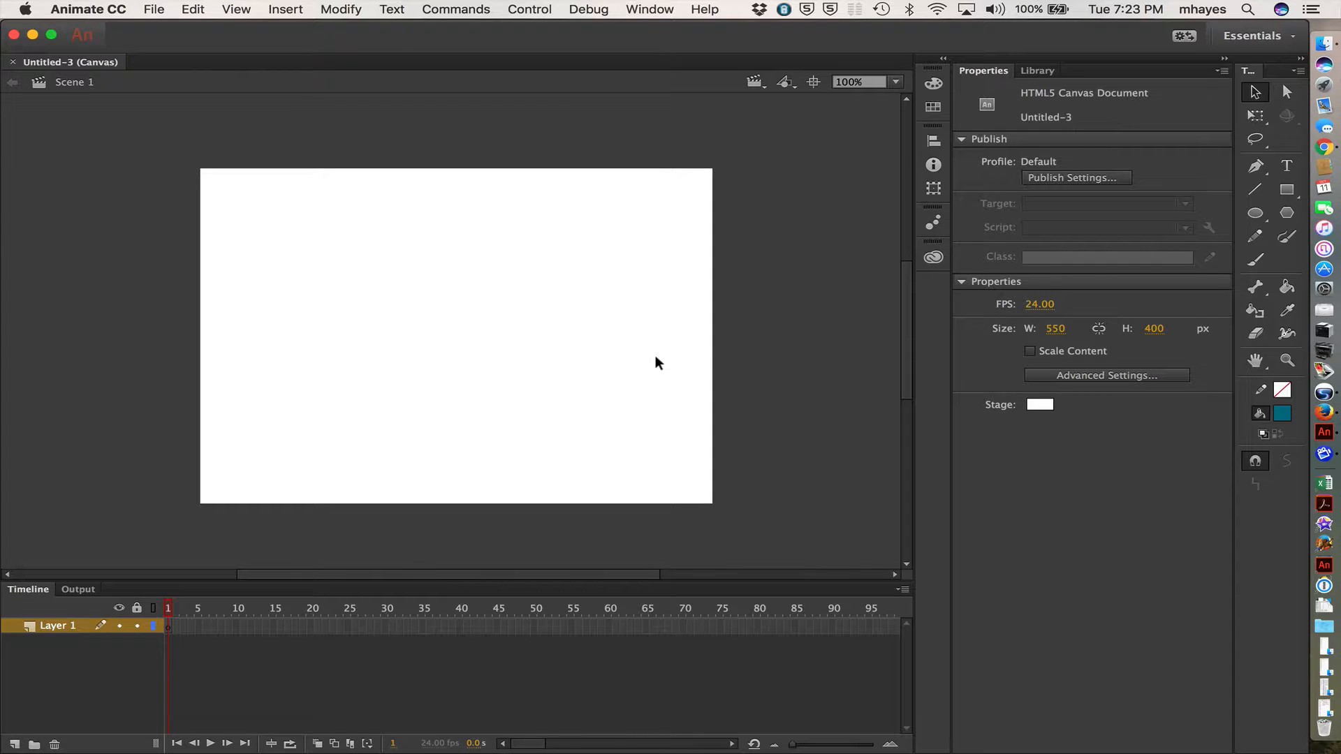
- Set the document's frame rate to 30 FPS and its stage size to 728 by 90 px
click(1029, 304)
text(30)
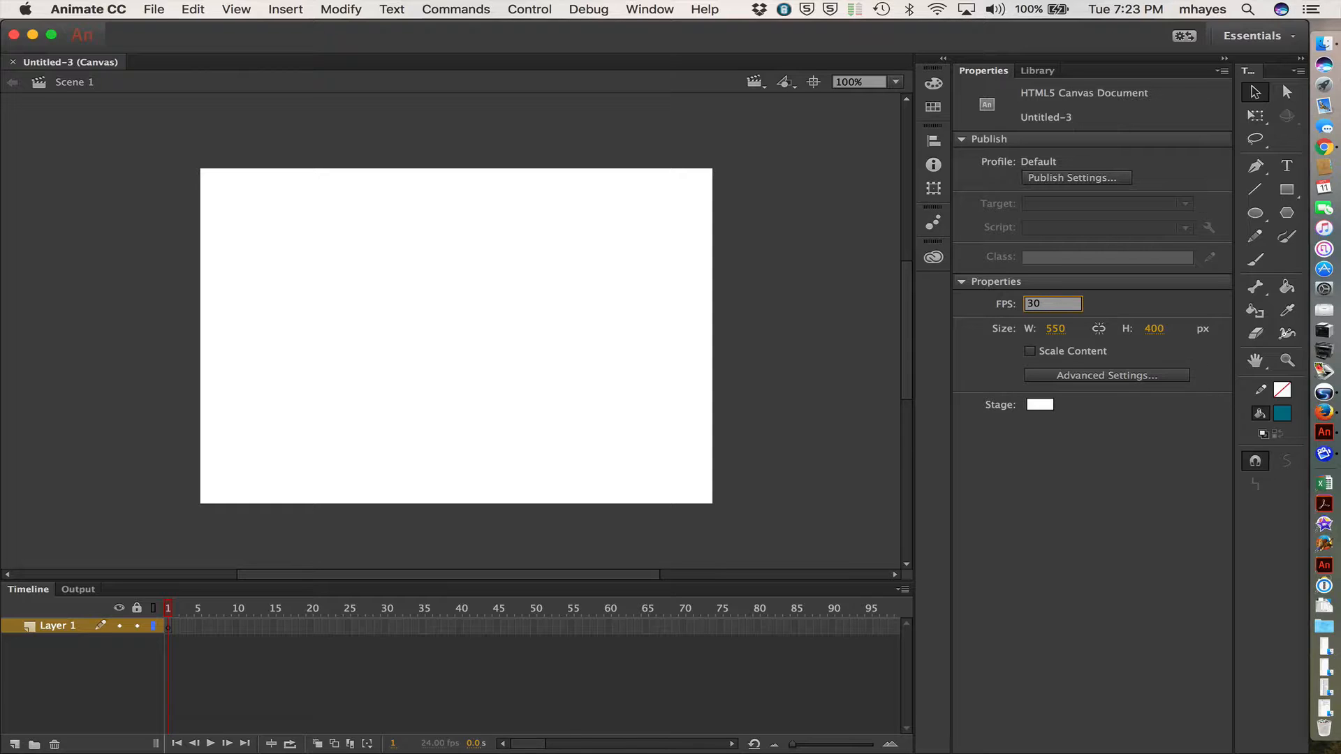
key(Tab)
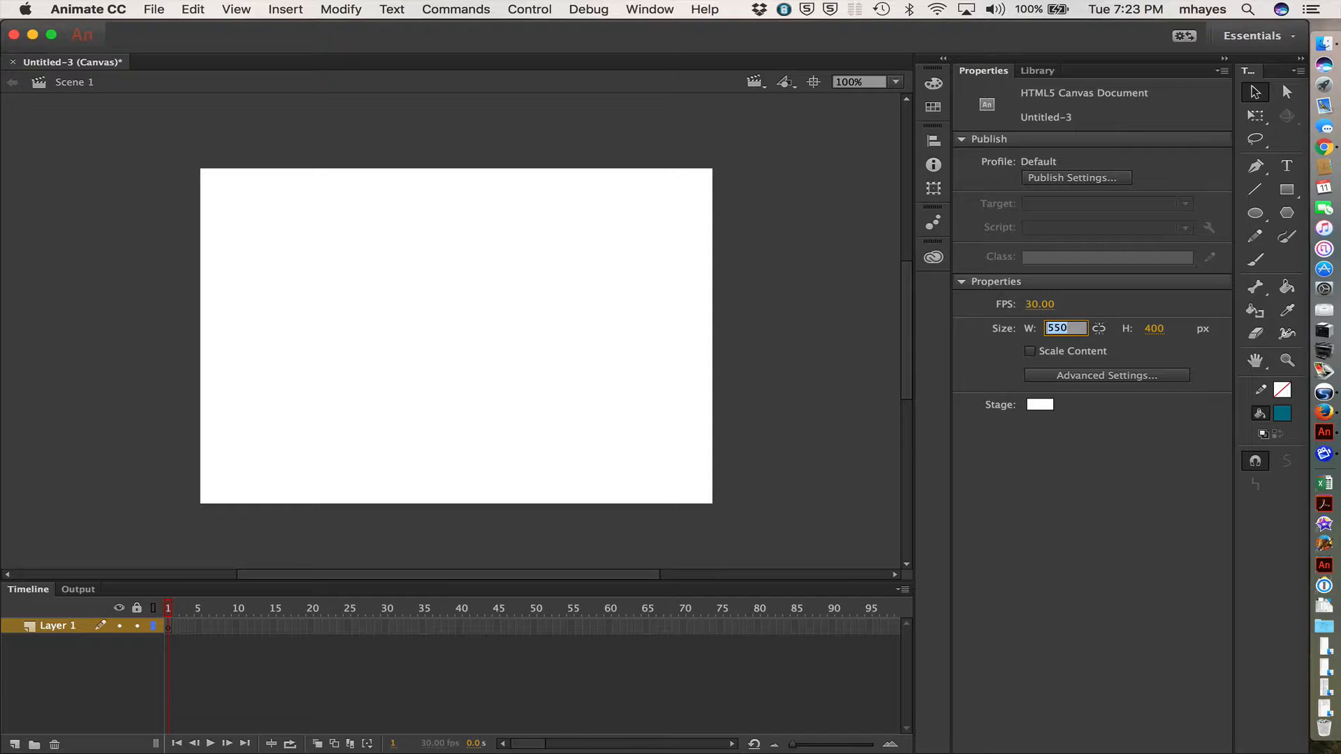
text(728)
key(Tab)
text(9)
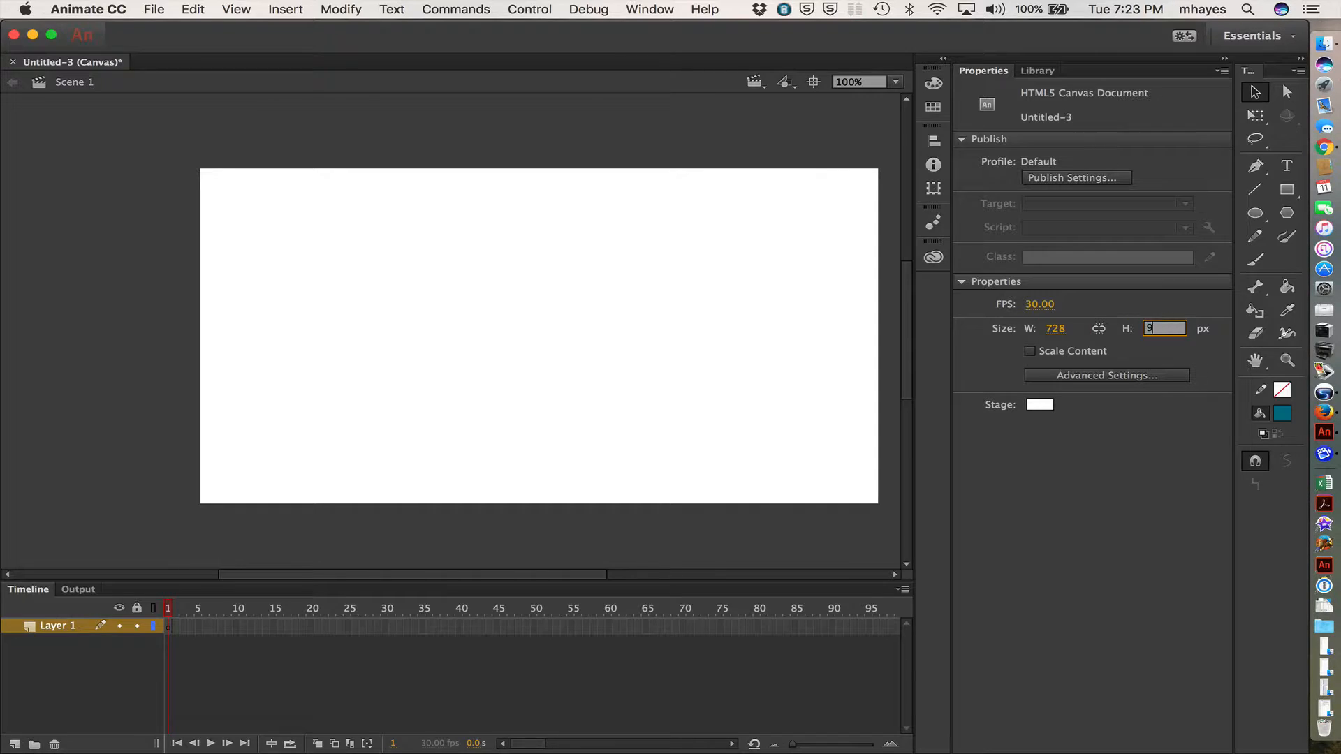
text(0)
key(Tab)
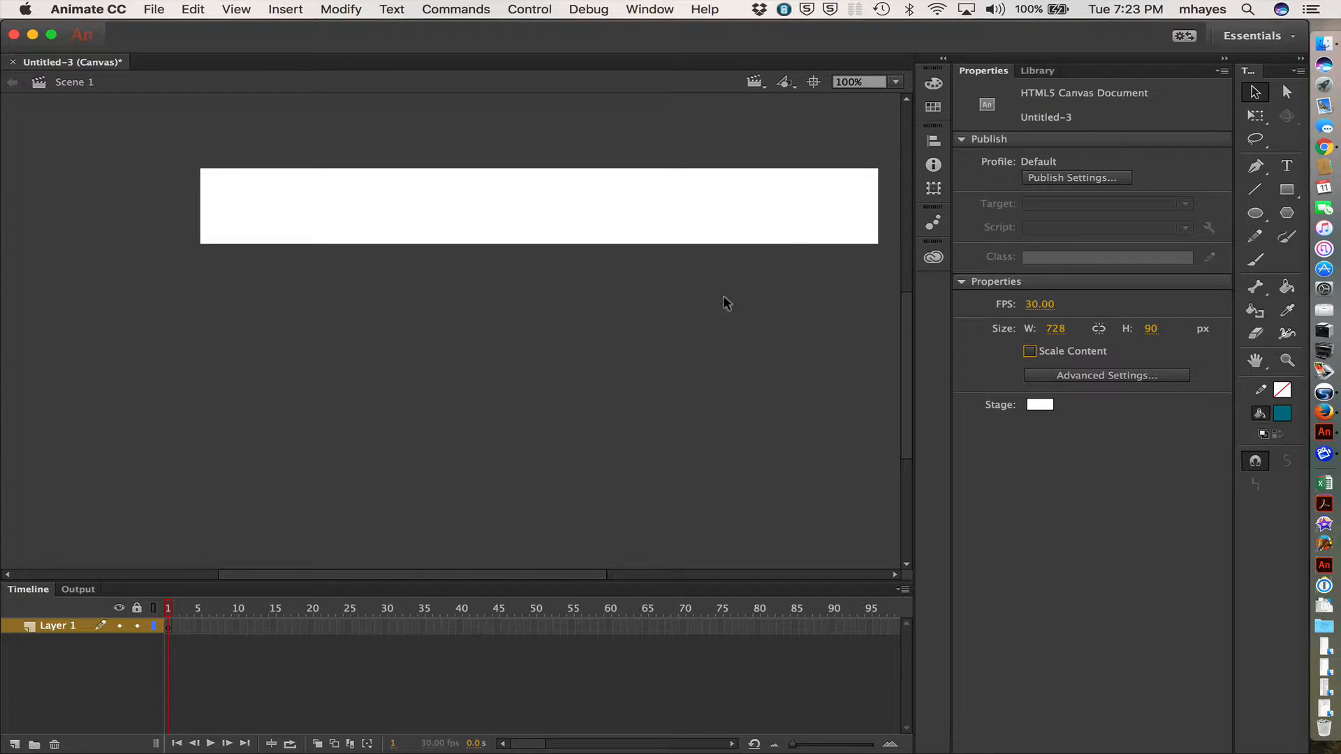
- Center the stage in the workspace
scroll(611, 317, down, 5)
scroll(611, 317, left, 4)
scroll(611, 317, up, 3)
scroll(611, 317, down, 5)
scroll(611, 317, left, 5)
scroll(611, 317, up, 3)
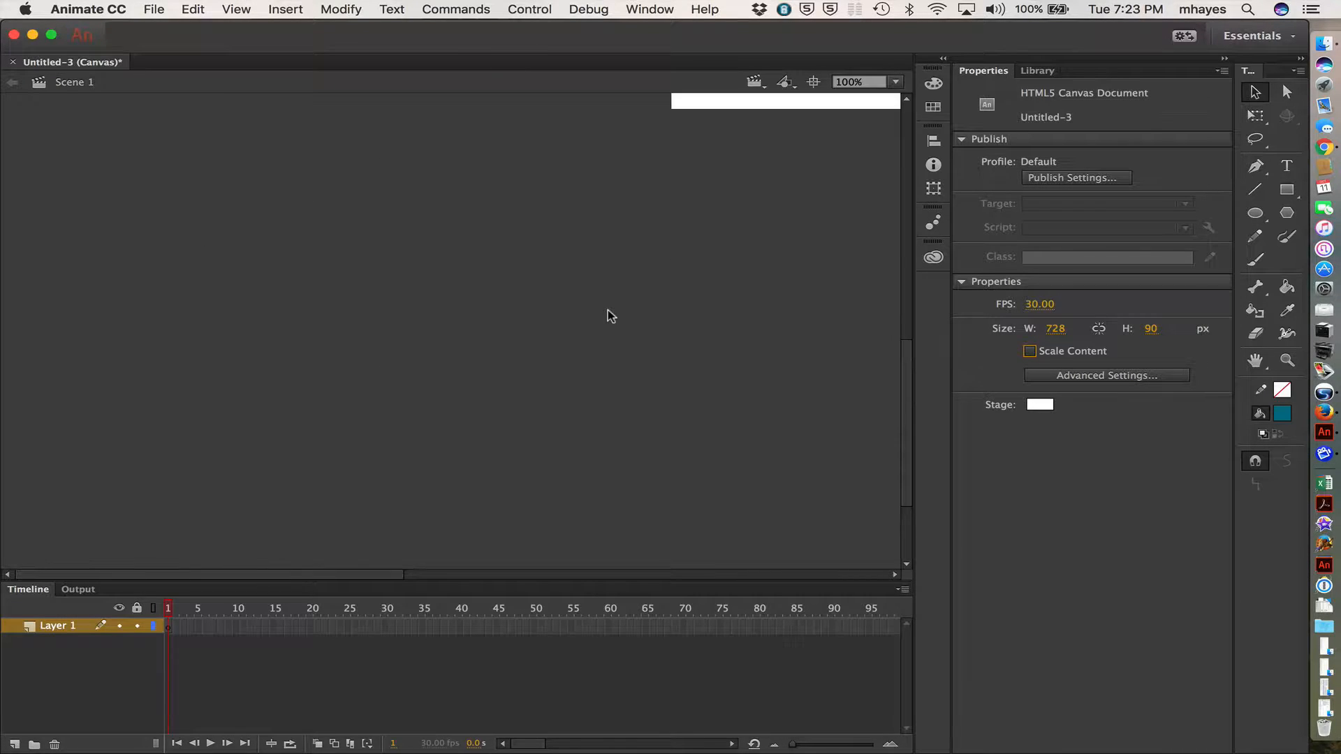
click(785, 82)
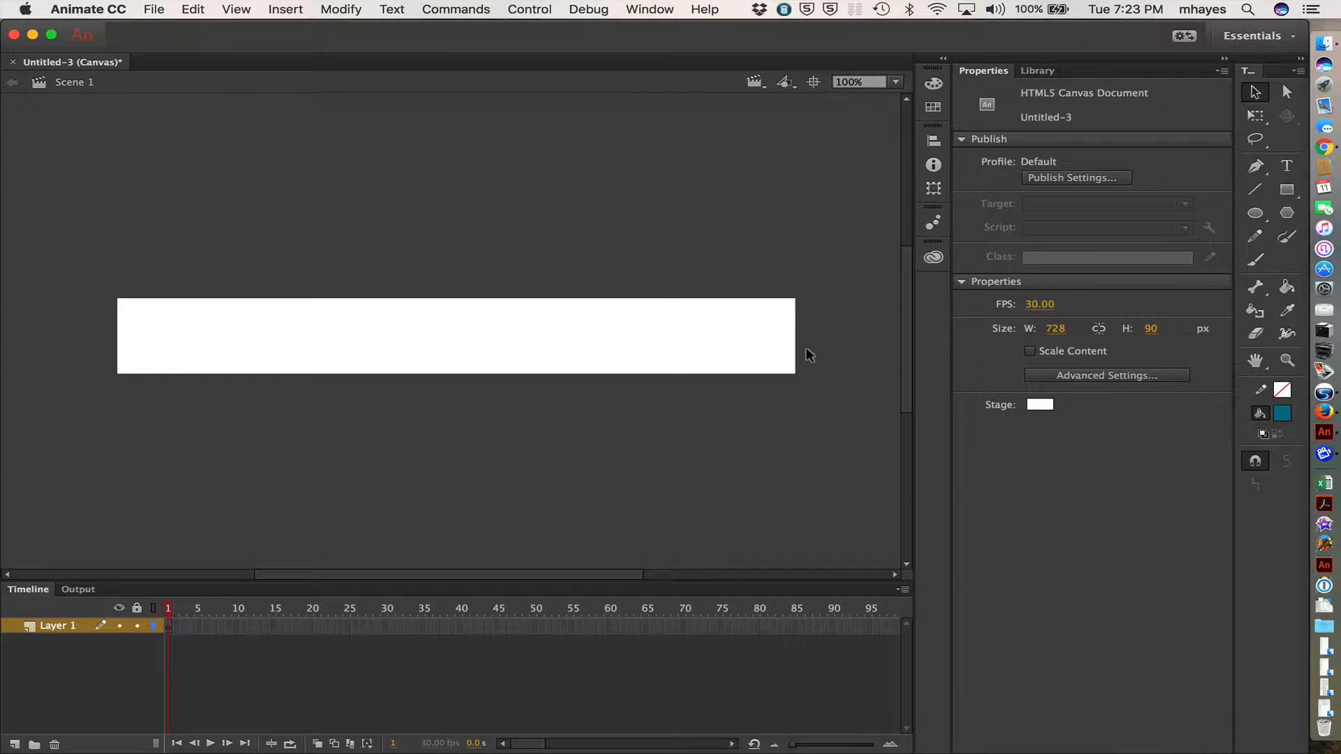
- In the publish settings, turn off overwriting the HTML file on publish and combining image assets into spritesheets
click(1073, 179)
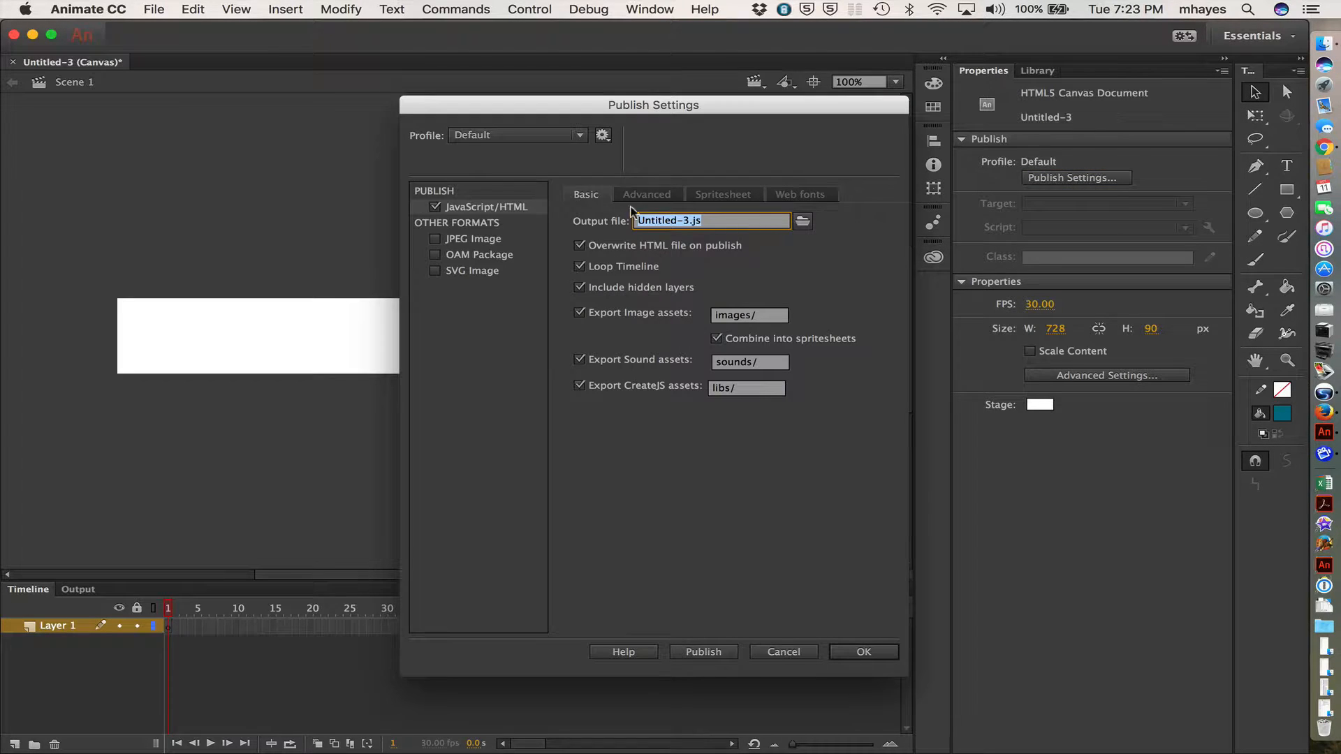
click(602, 245)
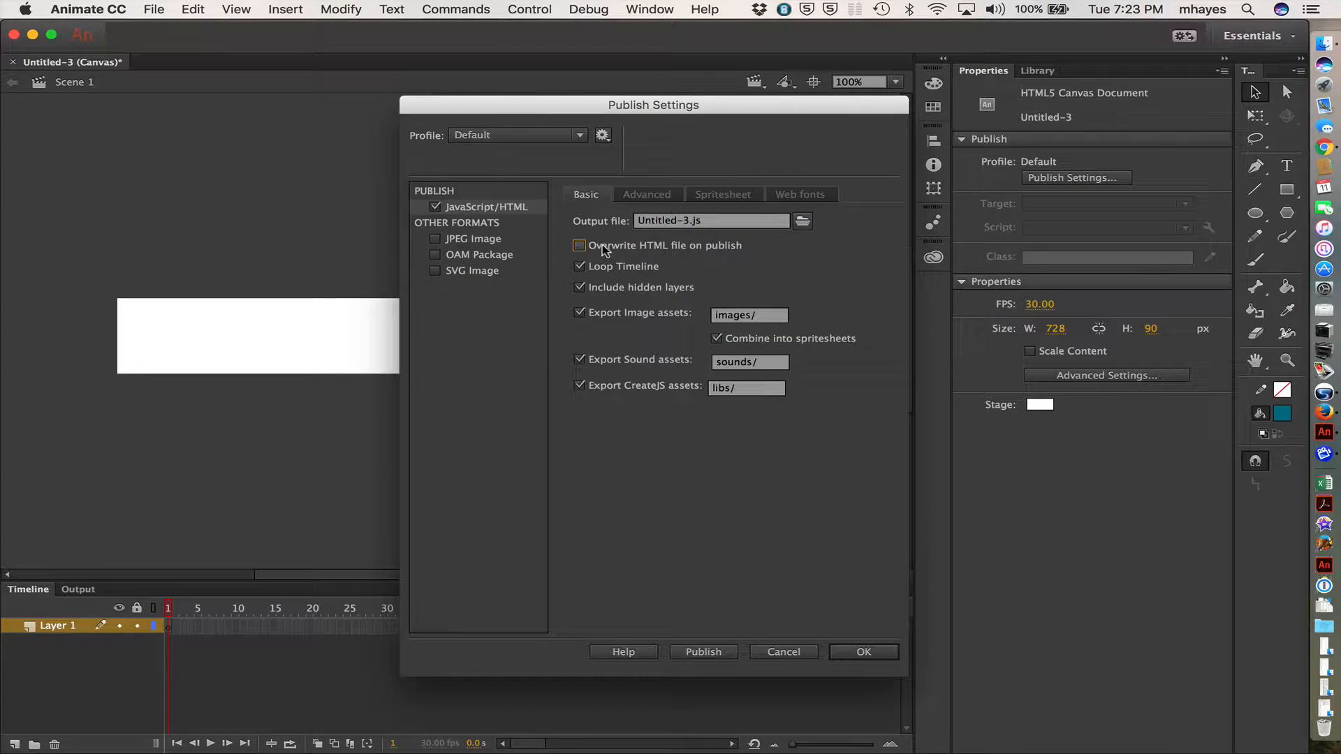
click(710, 203)
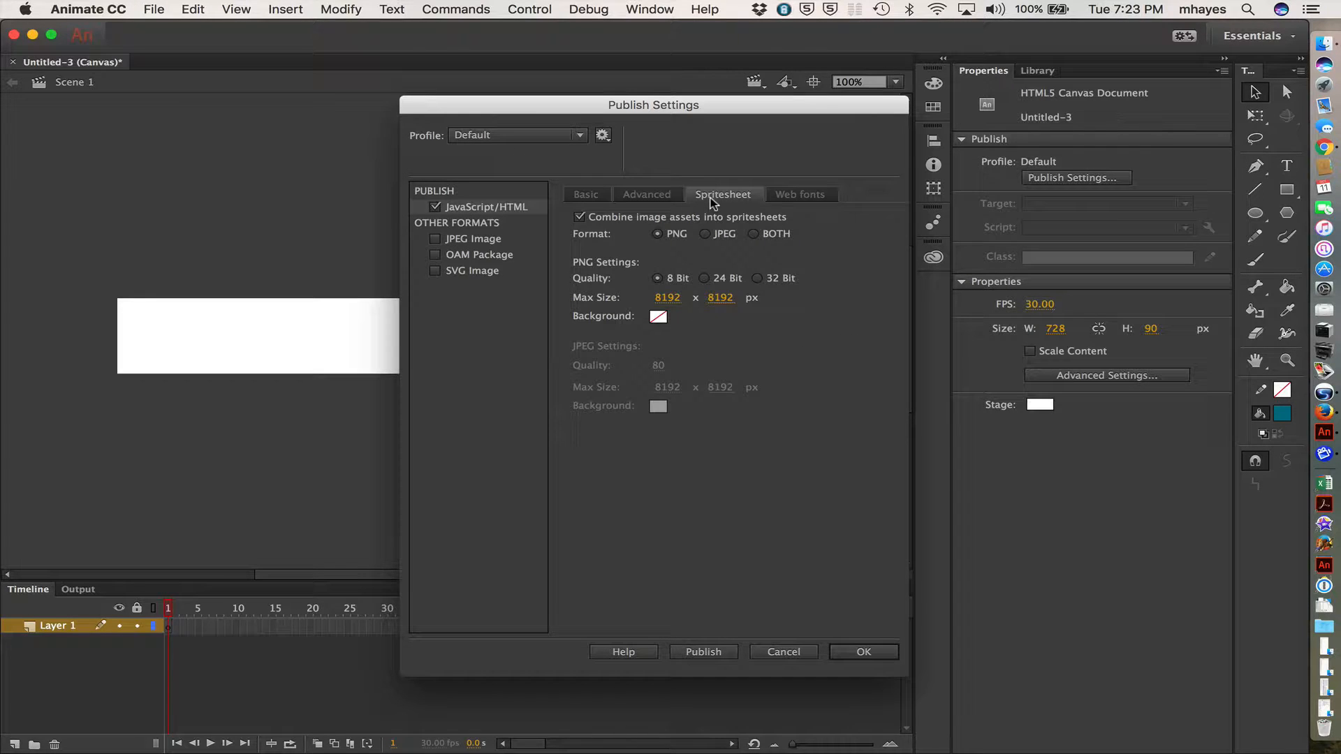
click(600, 215)
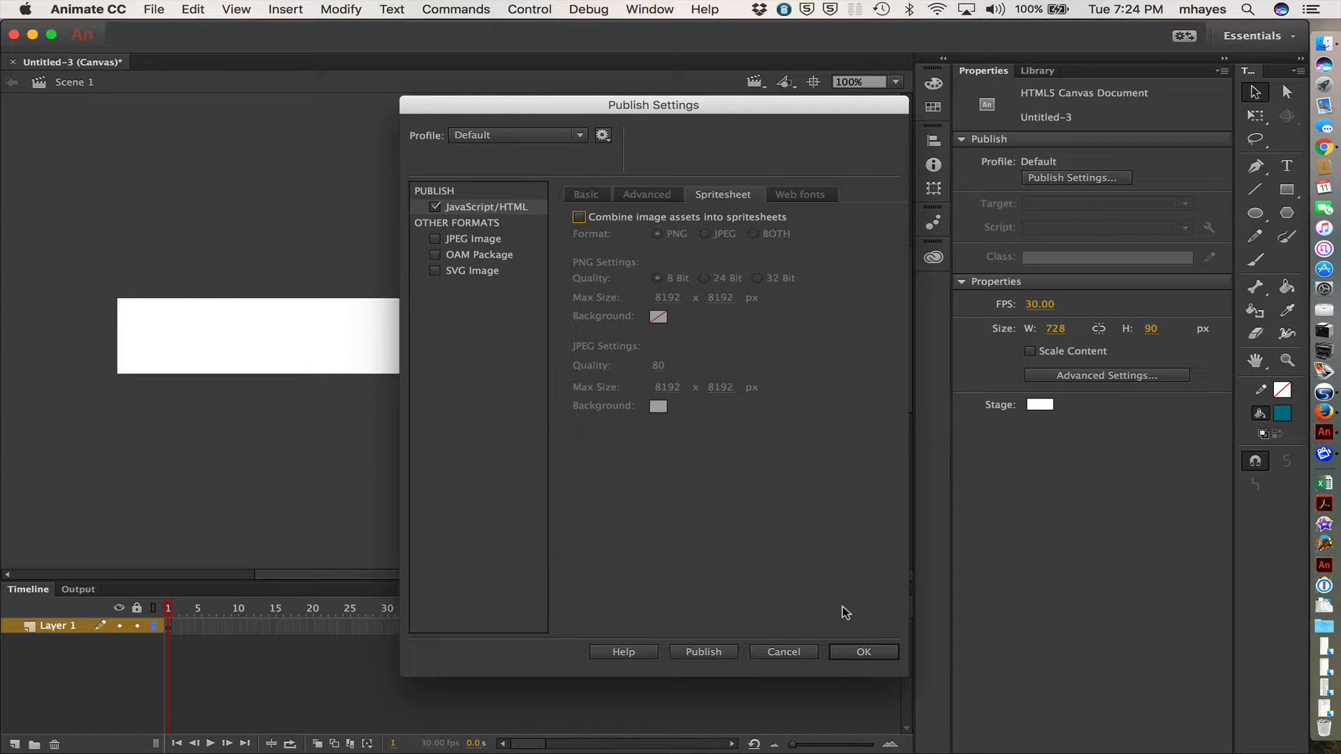
click(847, 648)
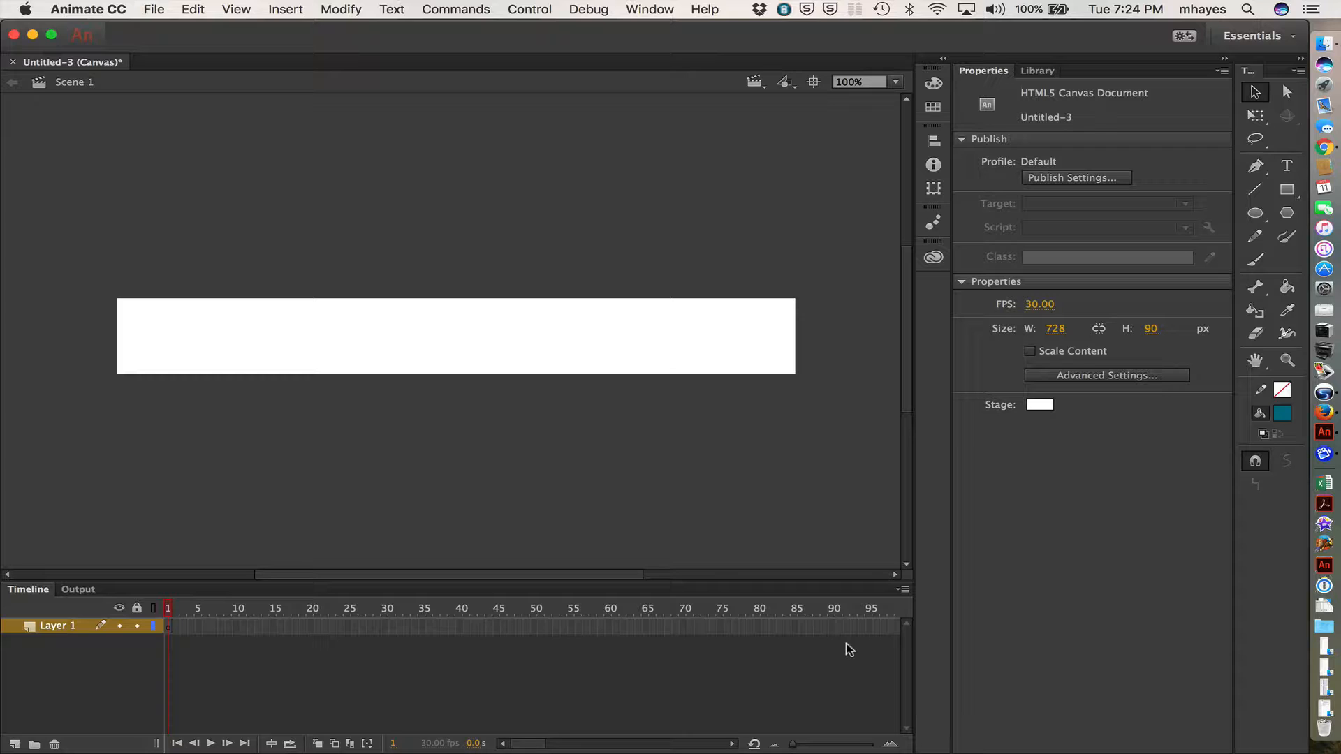
- Start saving the document and create a new folder named MontereyAd inside the AdobeAnimate folder
click(154, 10)
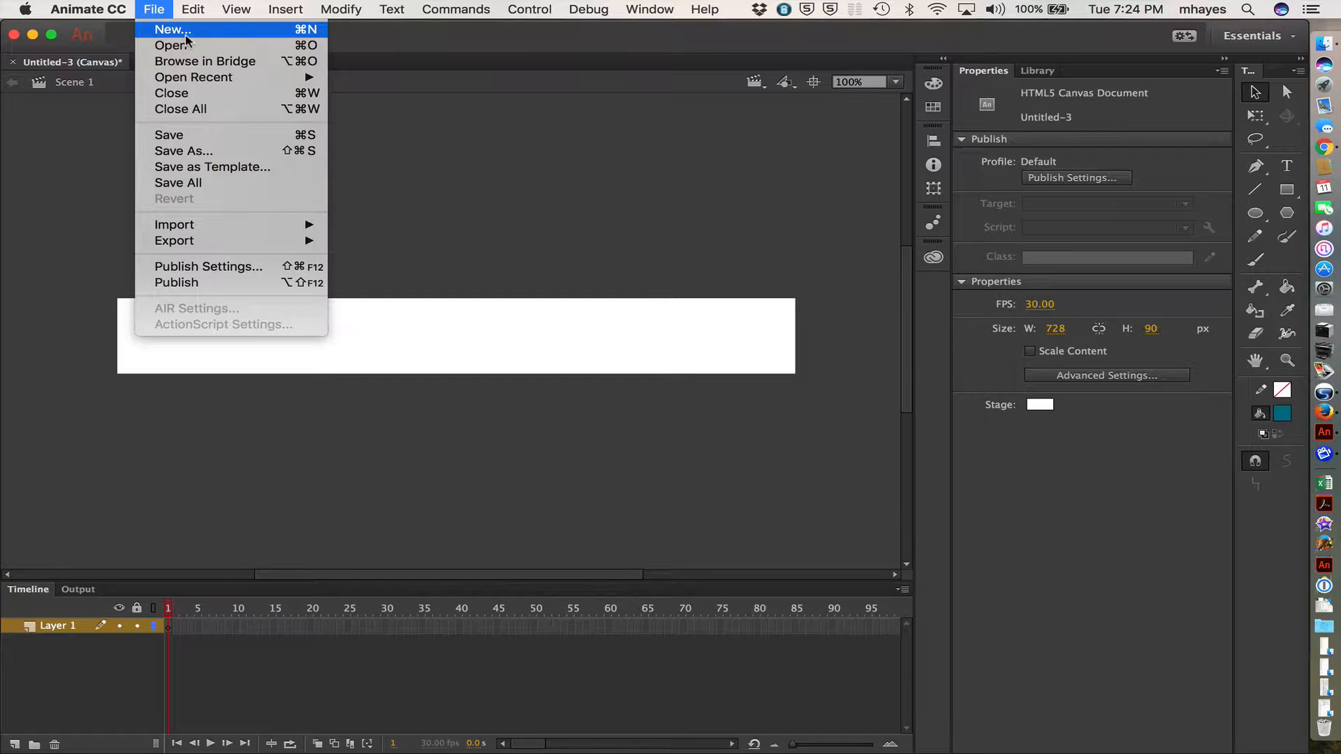
click(187, 134)
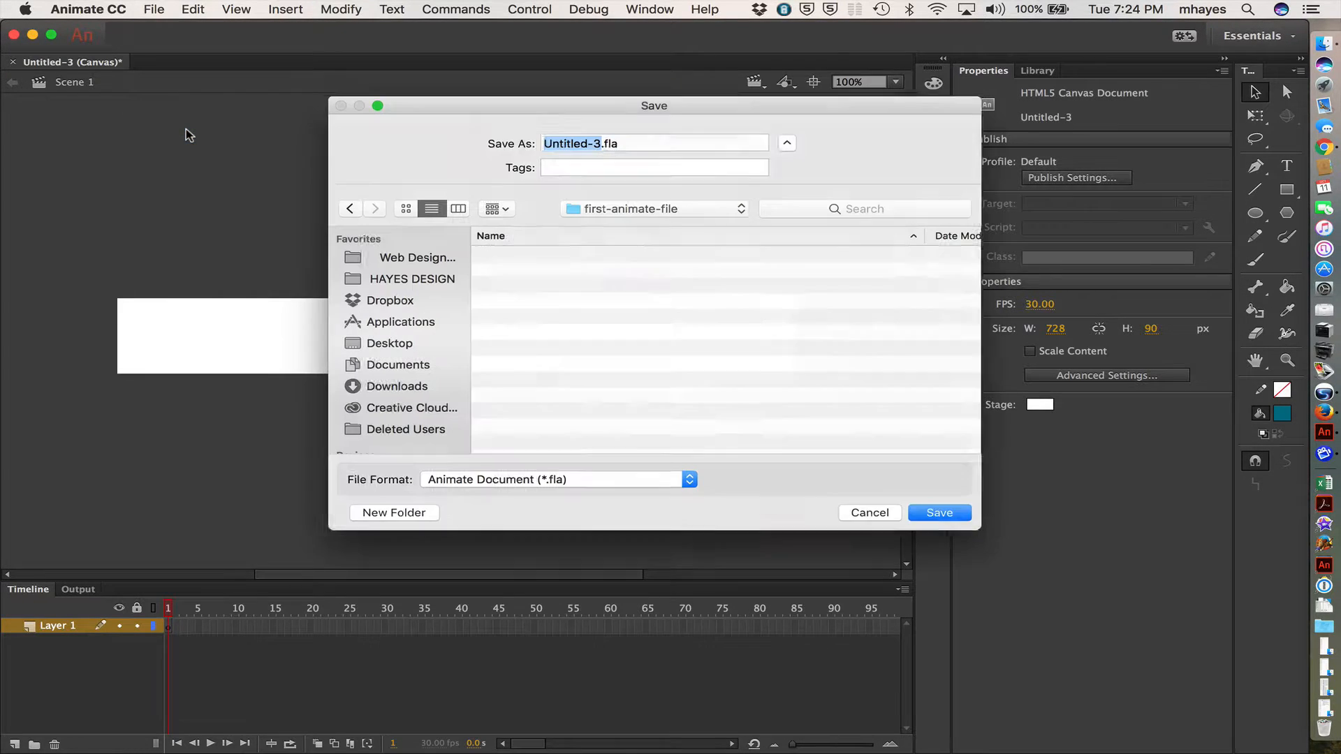
click(657, 211)
click(643, 225)
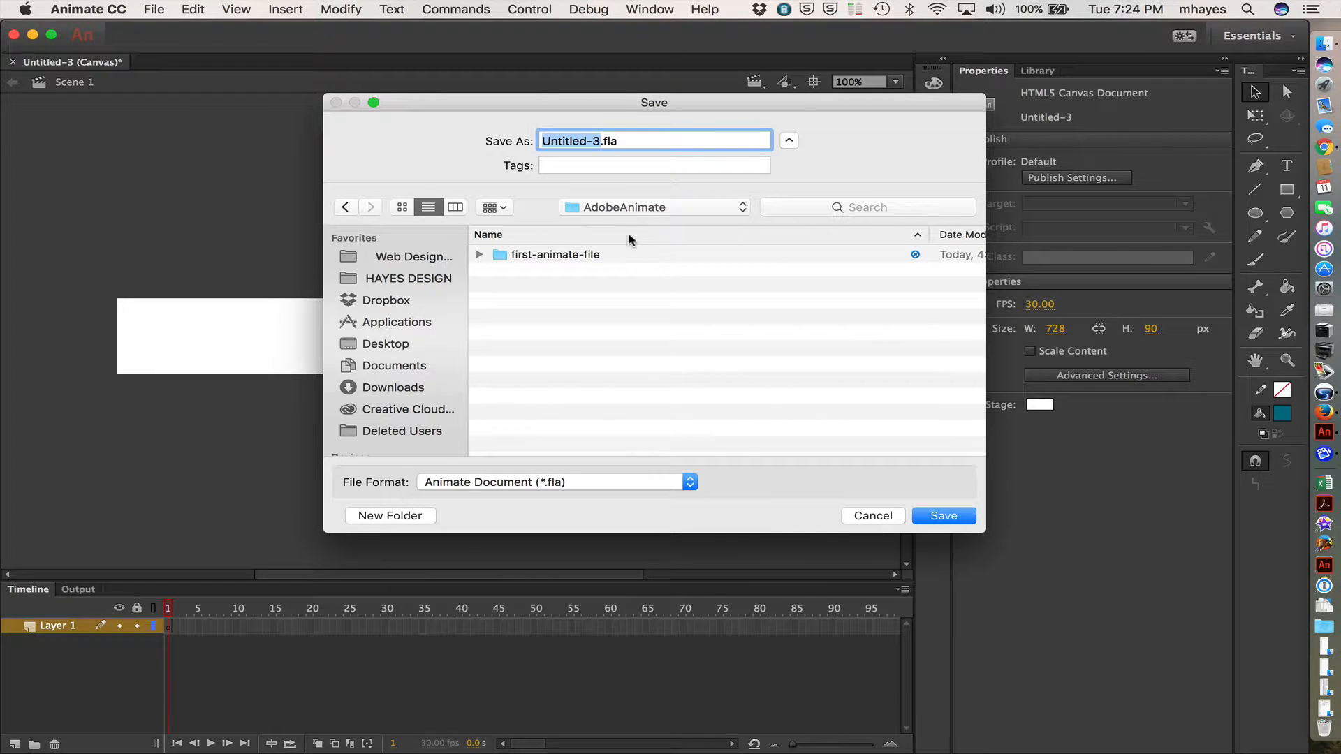
click(408, 517)
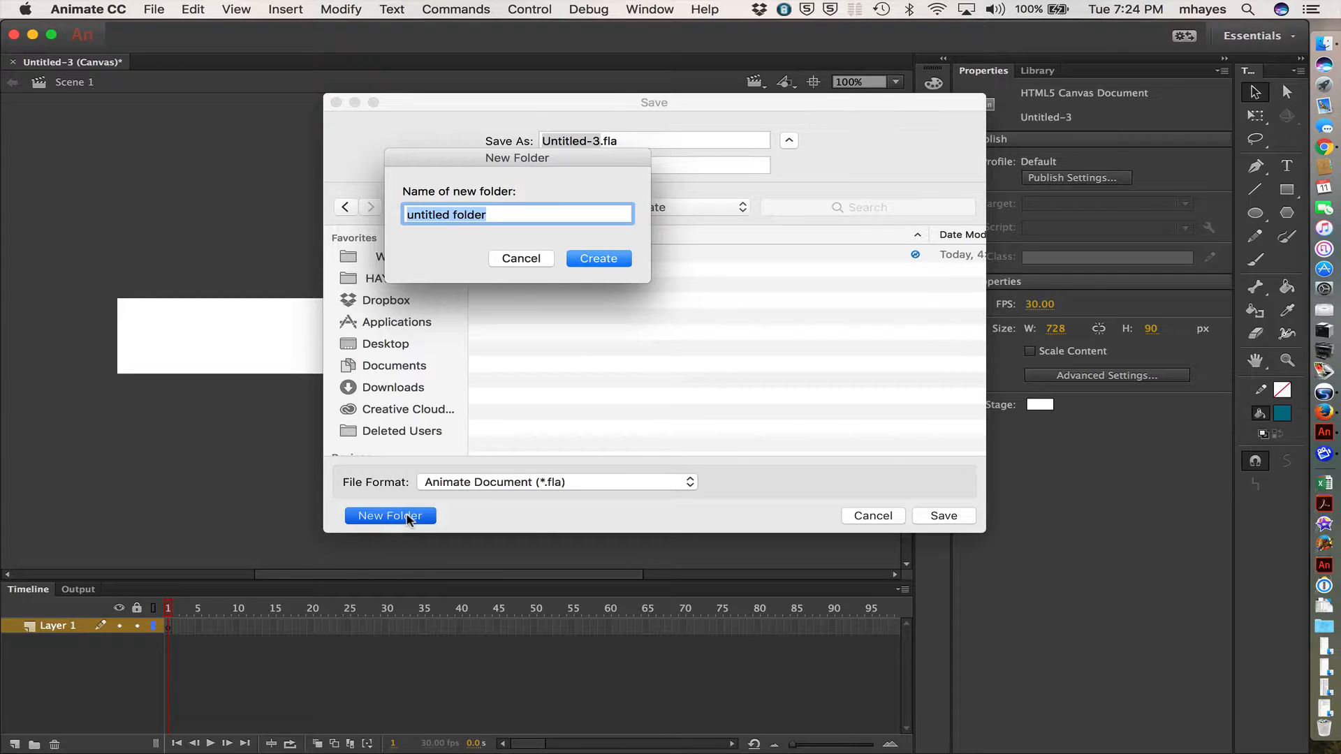
text(Monter)
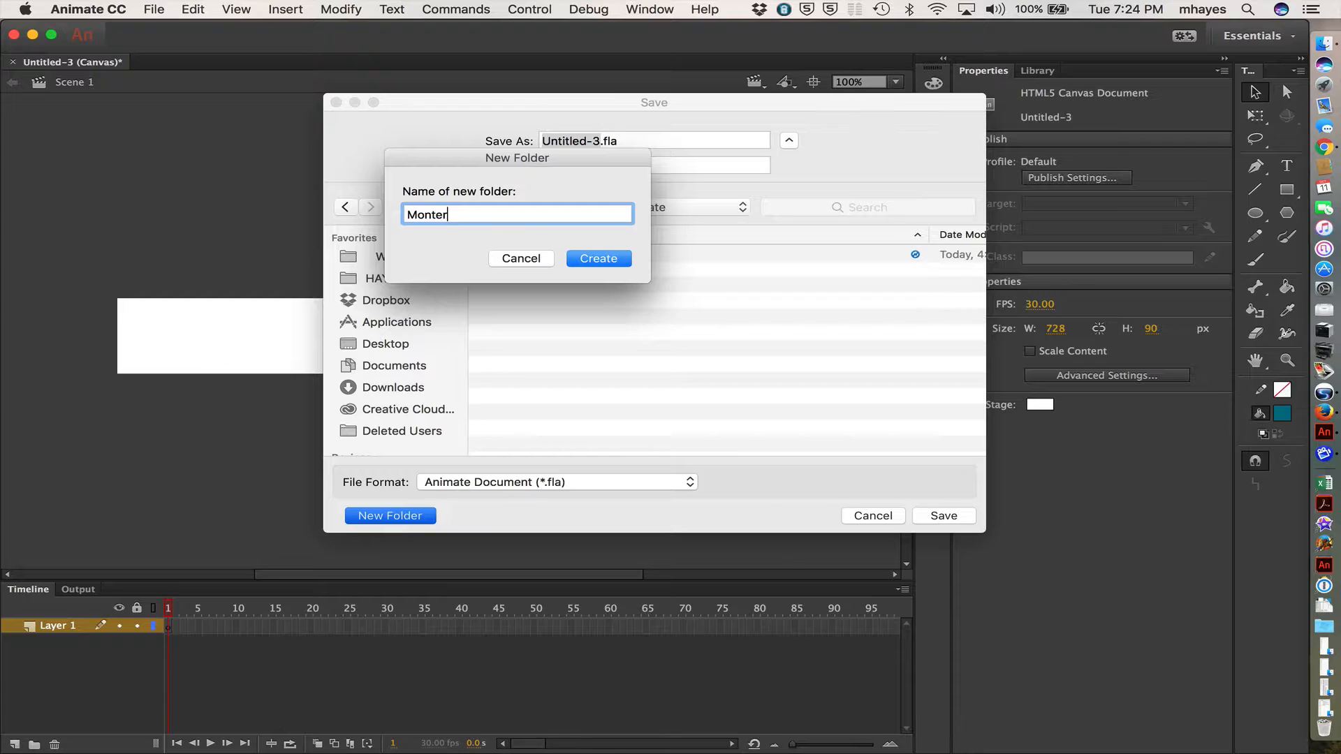
text(eyAd)
key(Return)
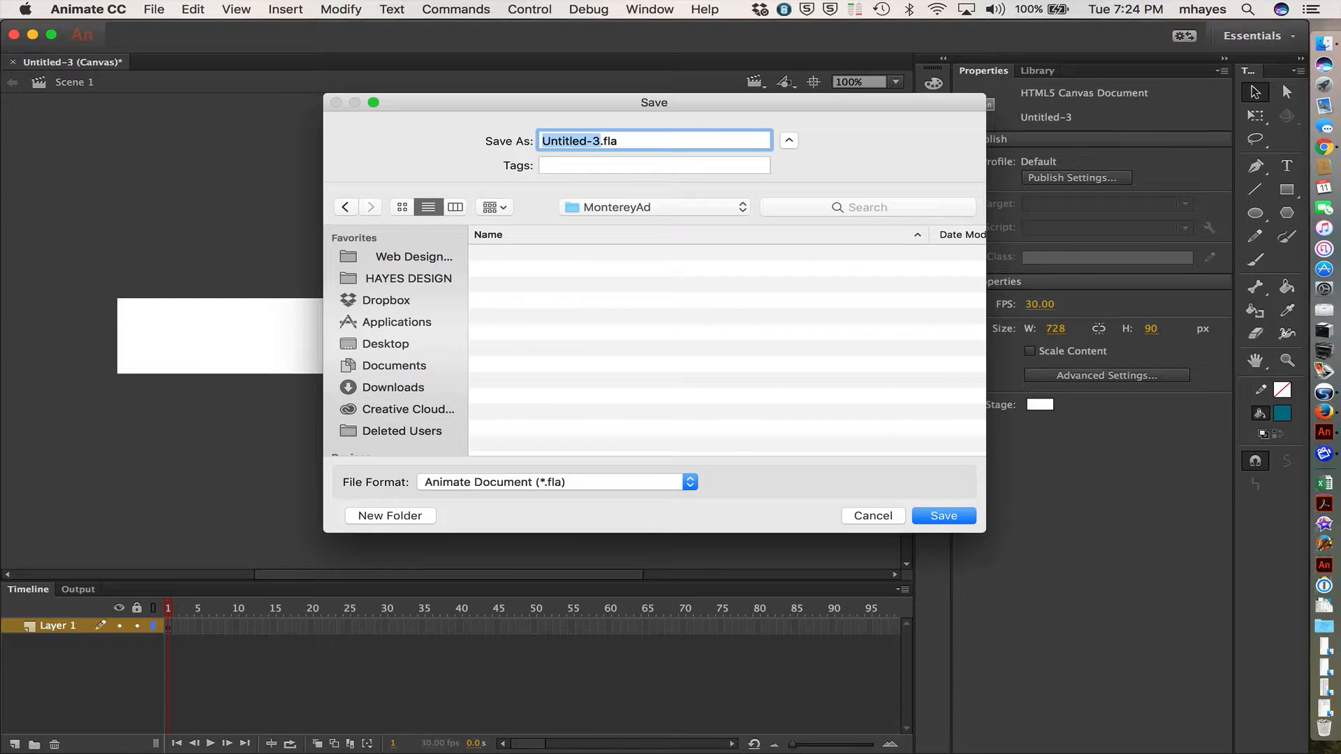
- Save the document as "MontereyAd project.fla" in the MontereyAd folder
text(Monterey)
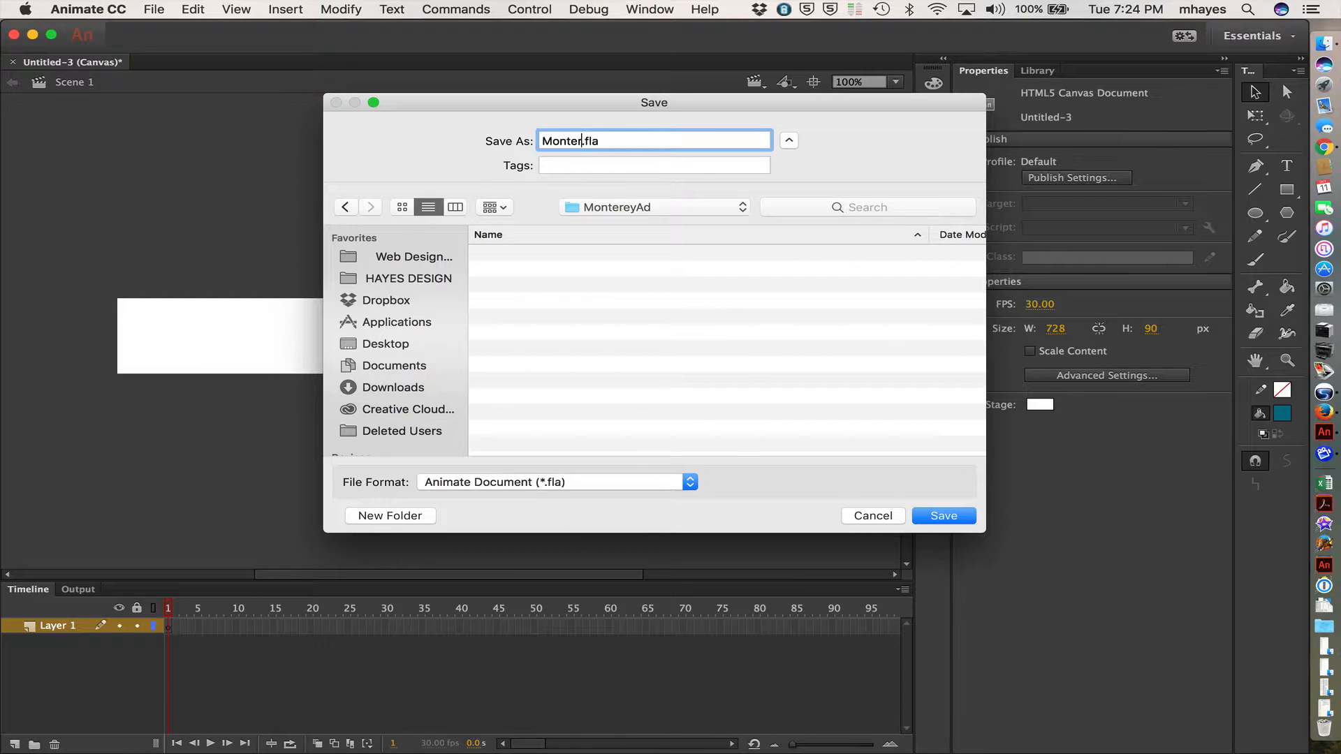
text(Ad project)
click(952, 517)
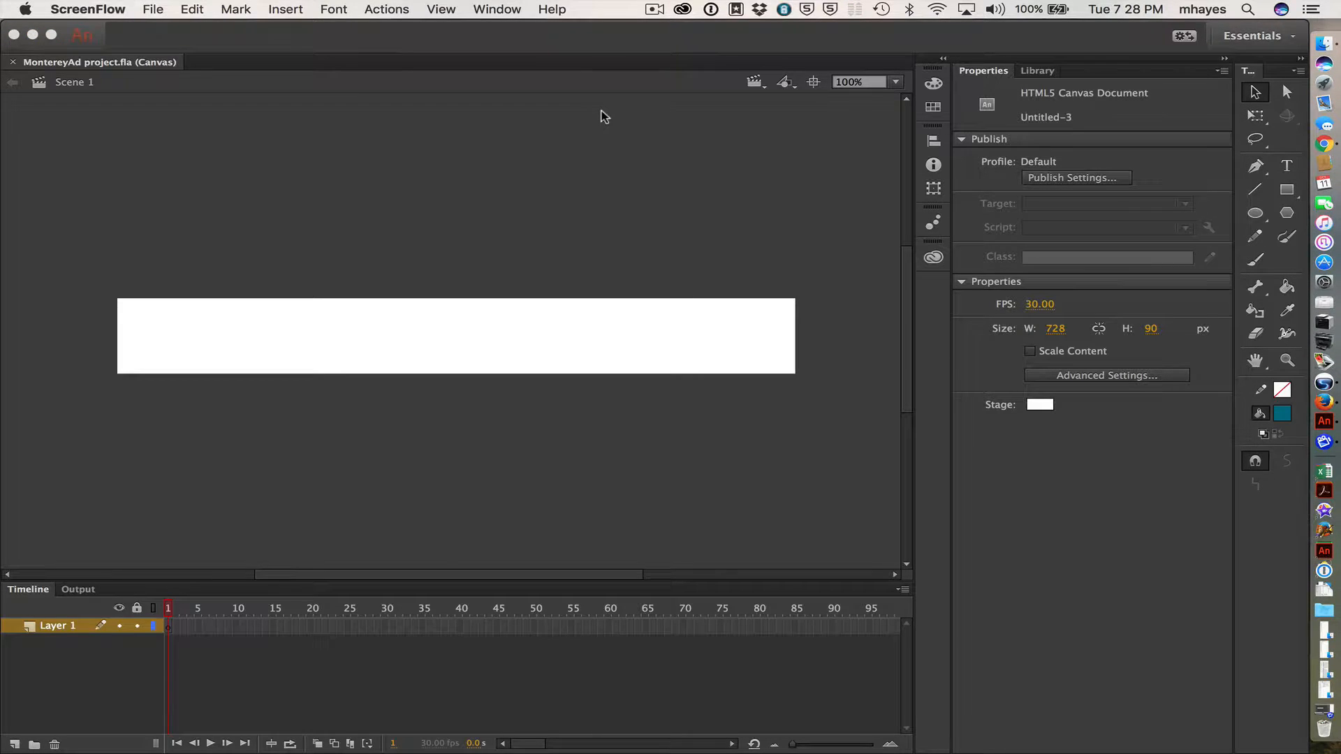
- Import monterey-cropped.jpg from the Desktop's monterey folder onto the stage and move it flush with the stage's right edge, at X 243, Y 0
click(604, 116)
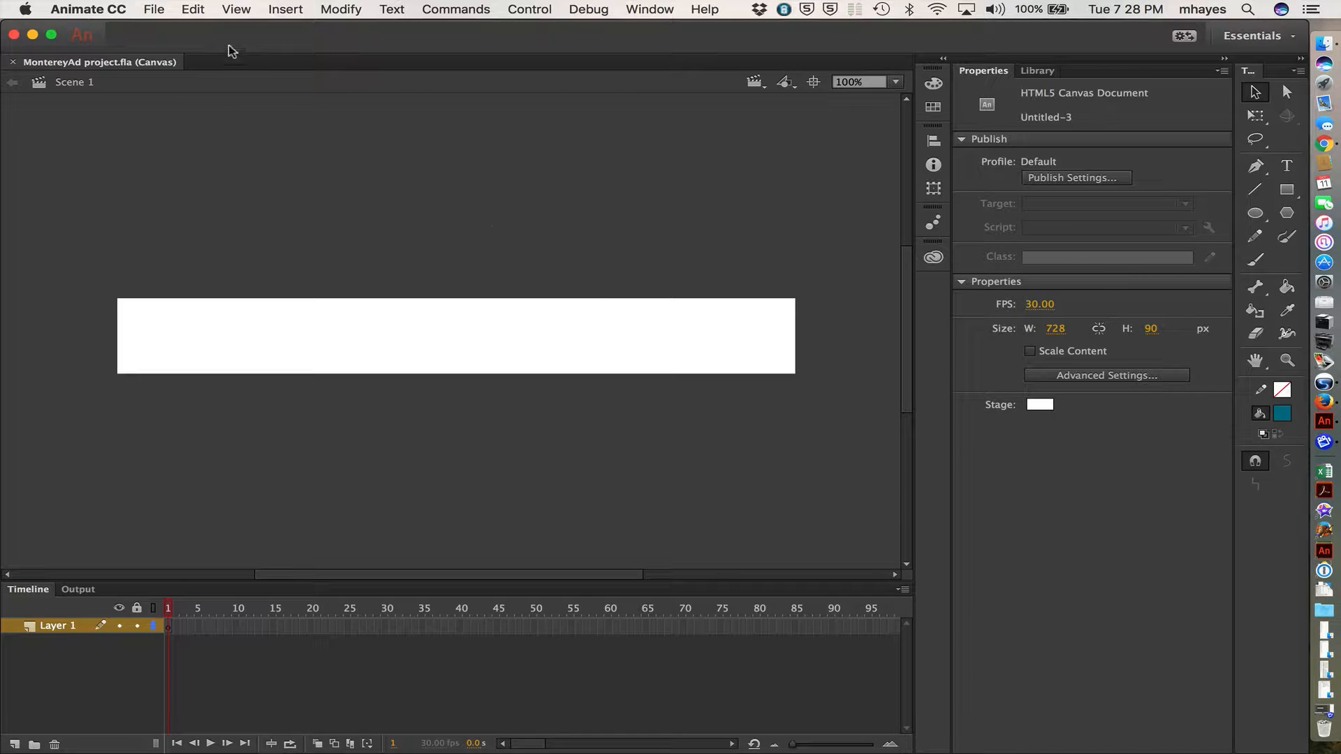
click(159, 9)
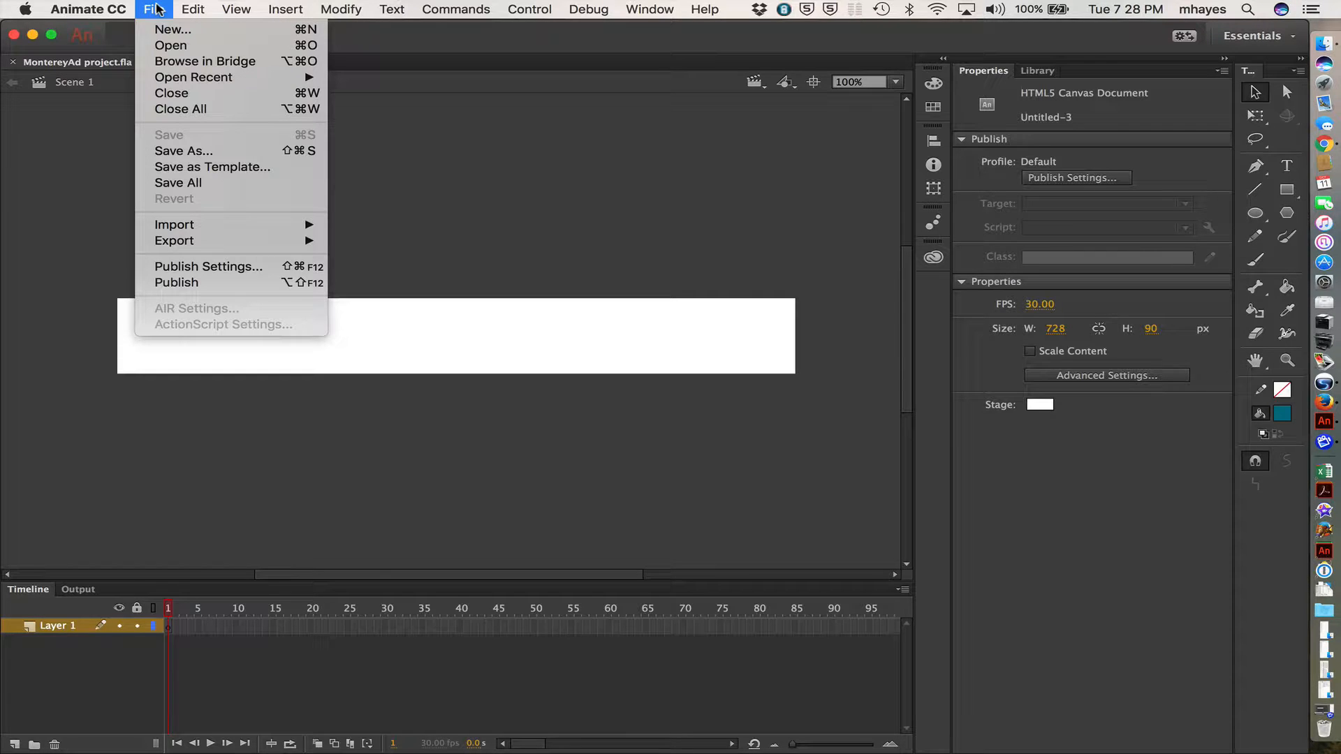
mouse_move(170, 226)
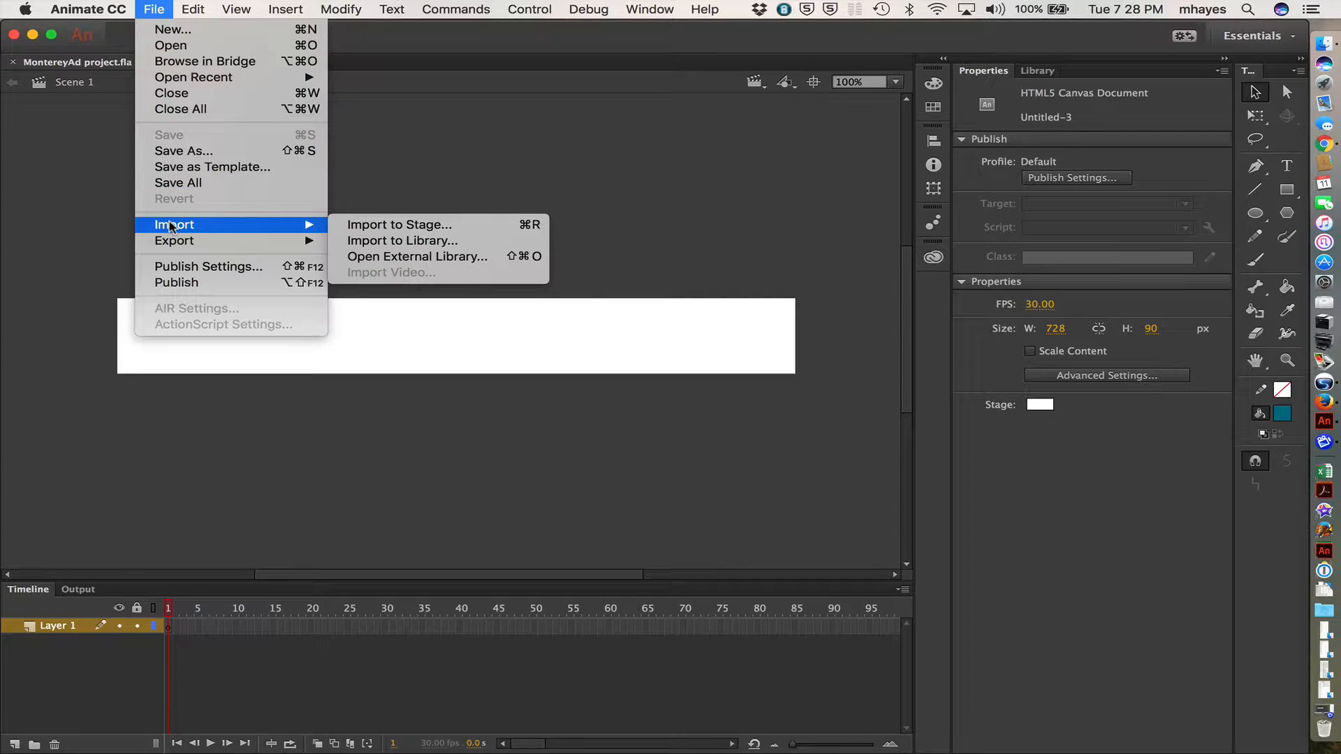
click(362, 227)
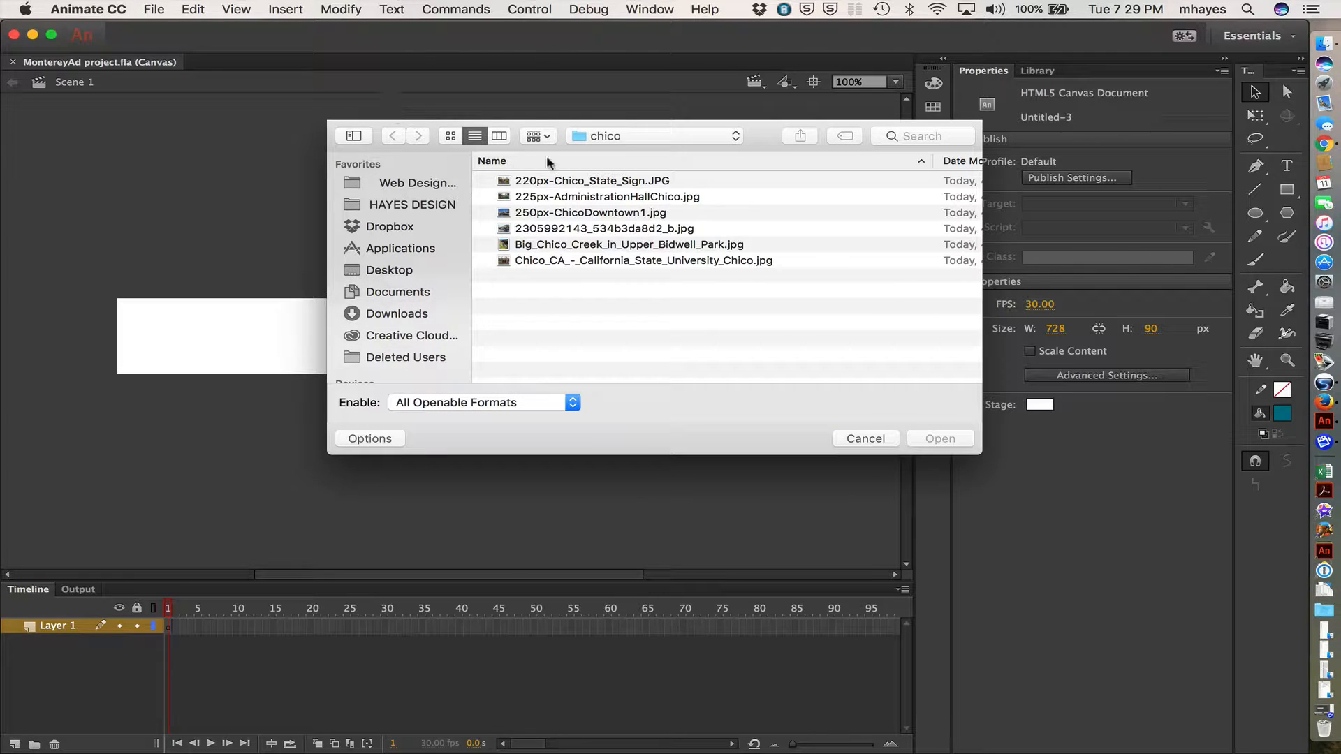
click(605, 140)
click(603, 150)
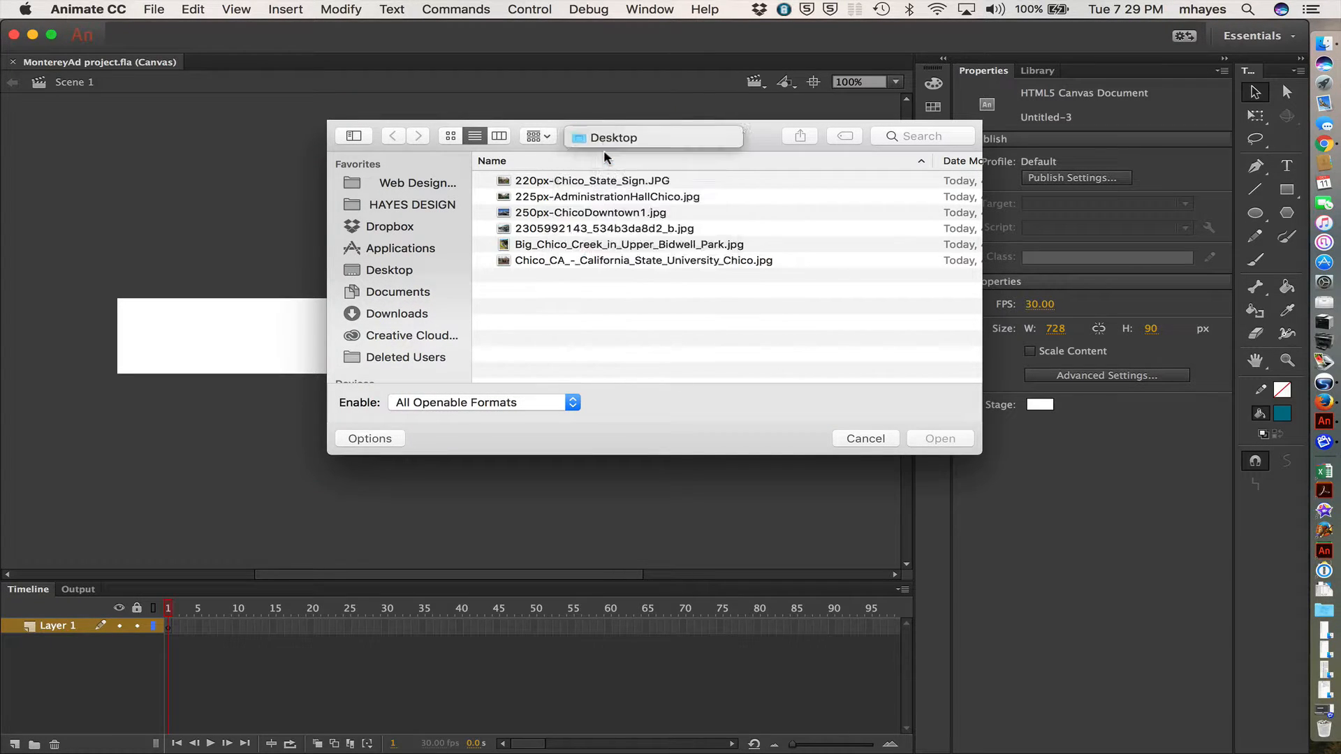
double_click(547, 245)
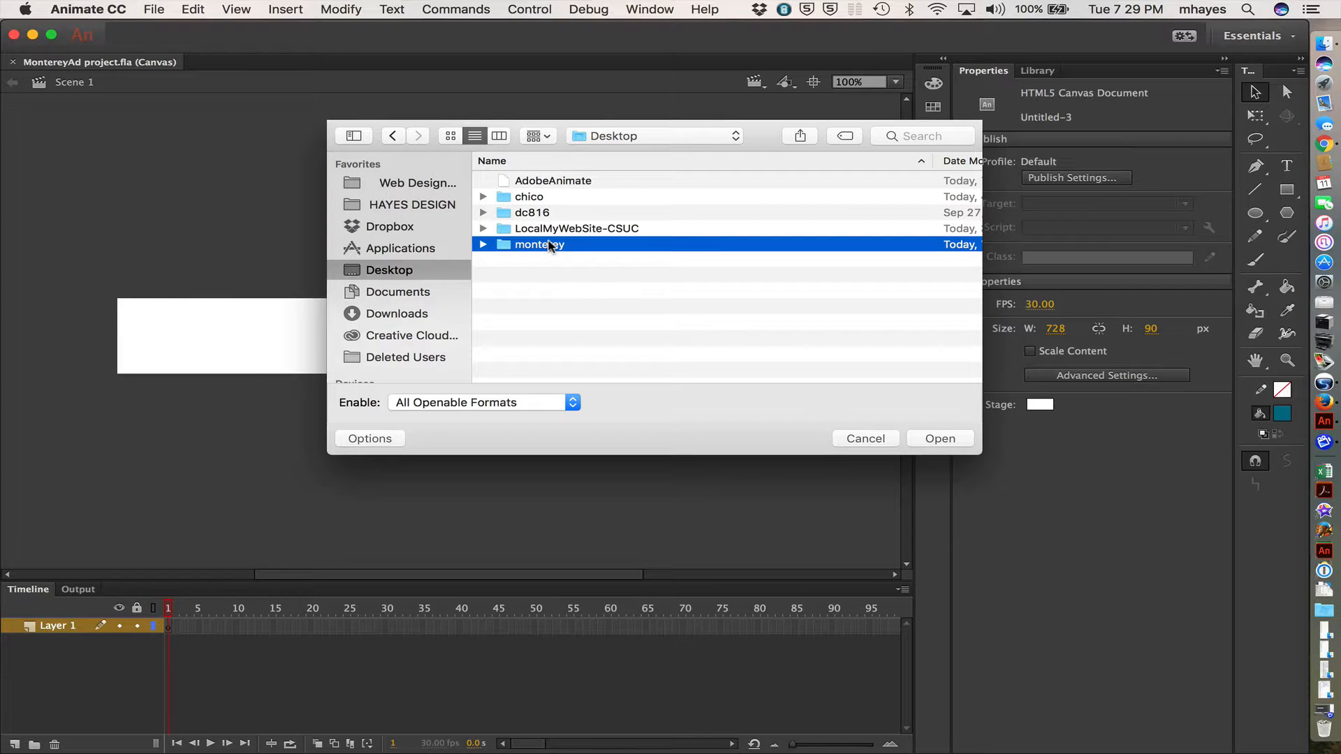
click(650, 182)
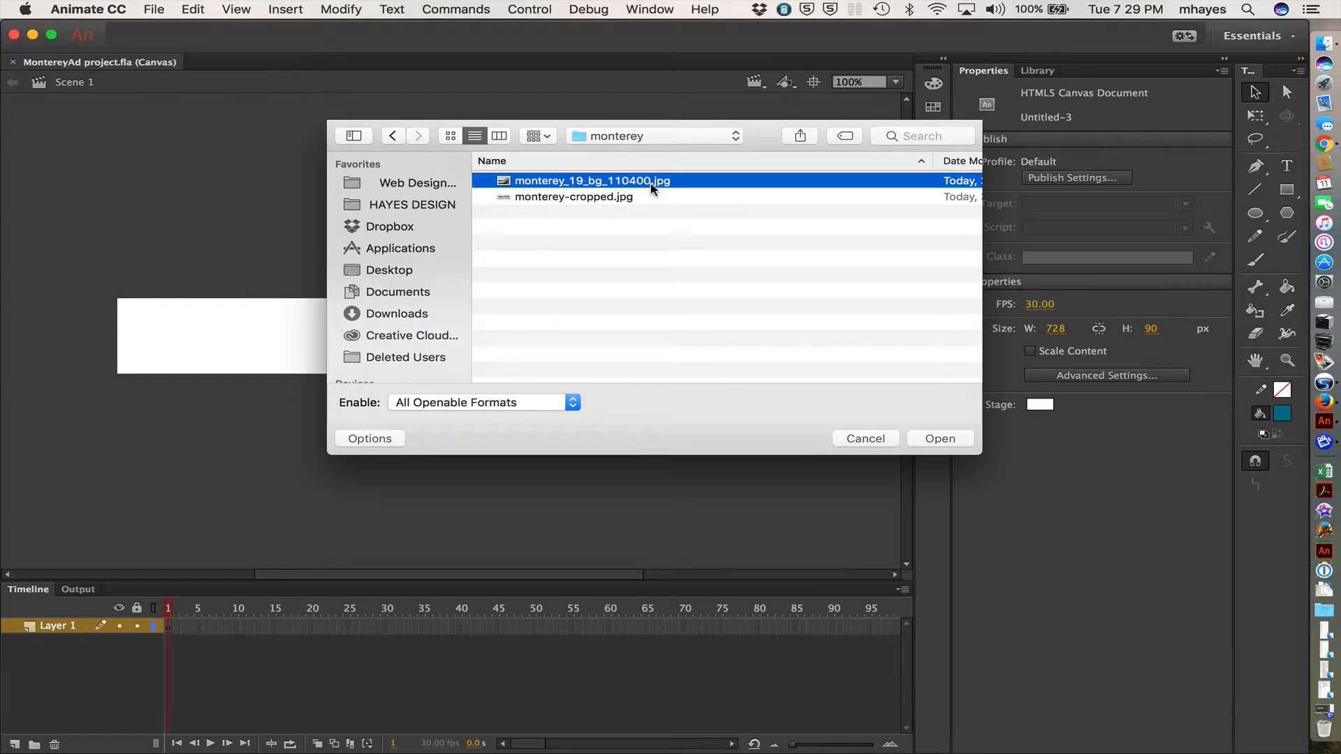
click(609, 199)
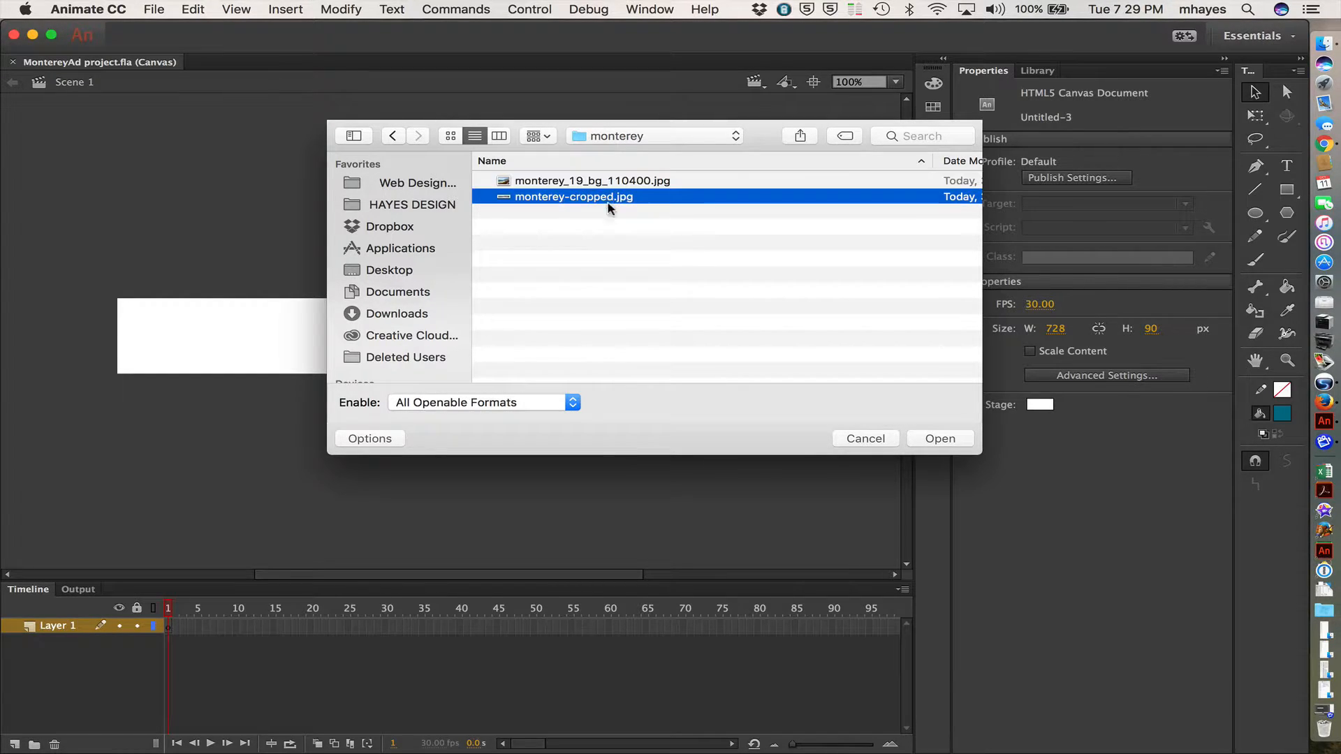
click(928, 434)
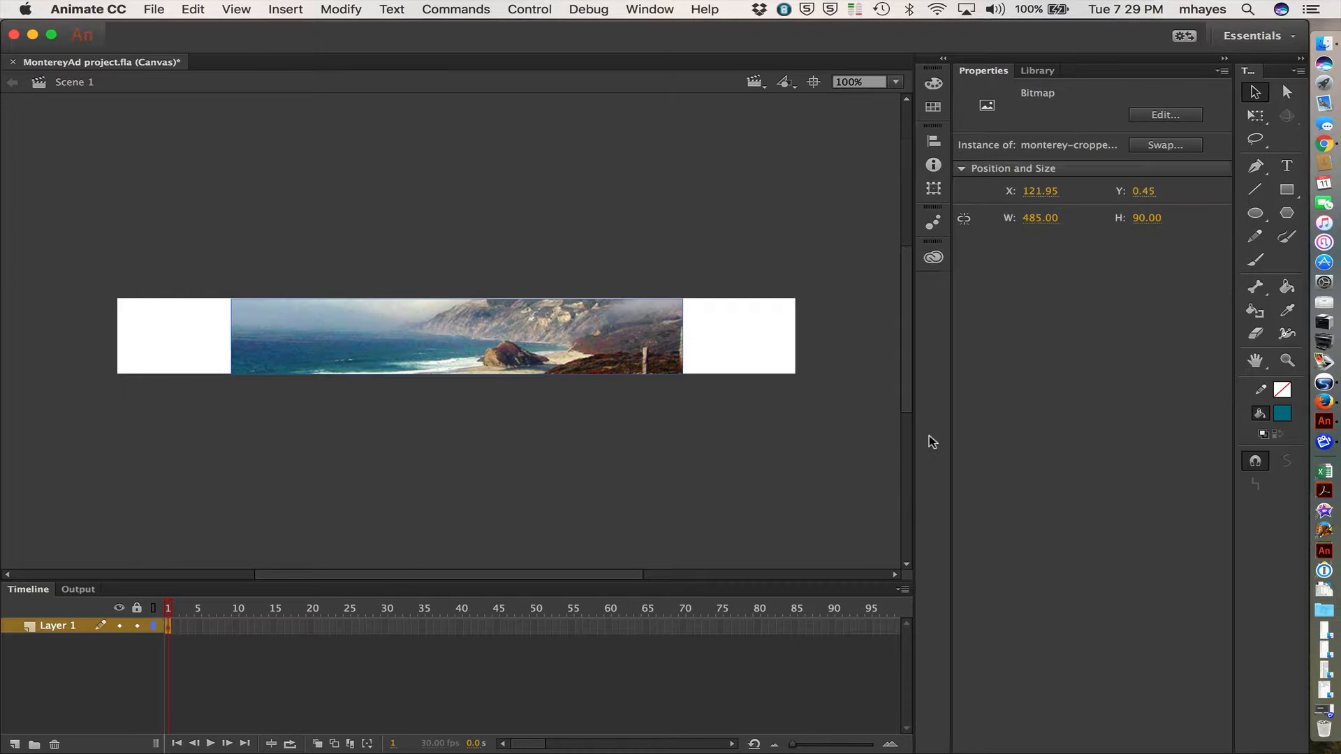
drag(611, 329, 724, 329)
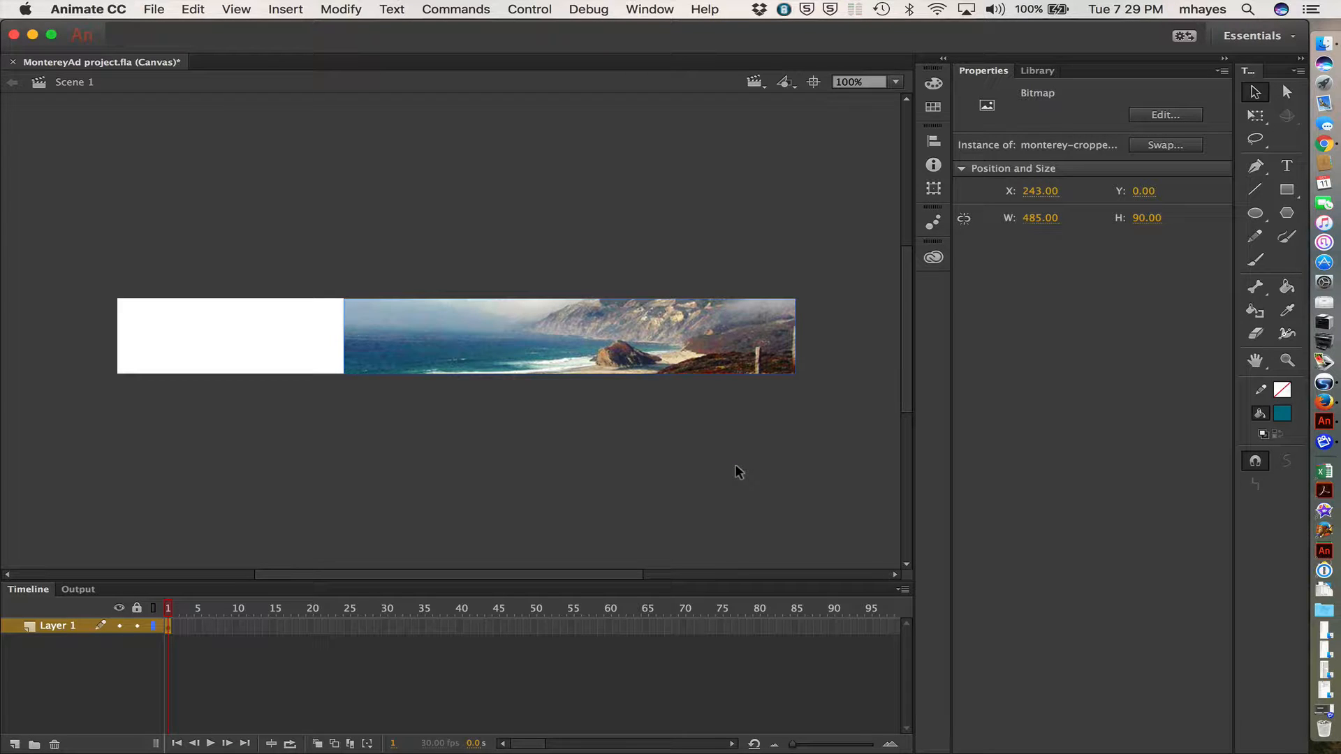
- Set the stage's background color to the dark blue swatch #003366
click(808, 424)
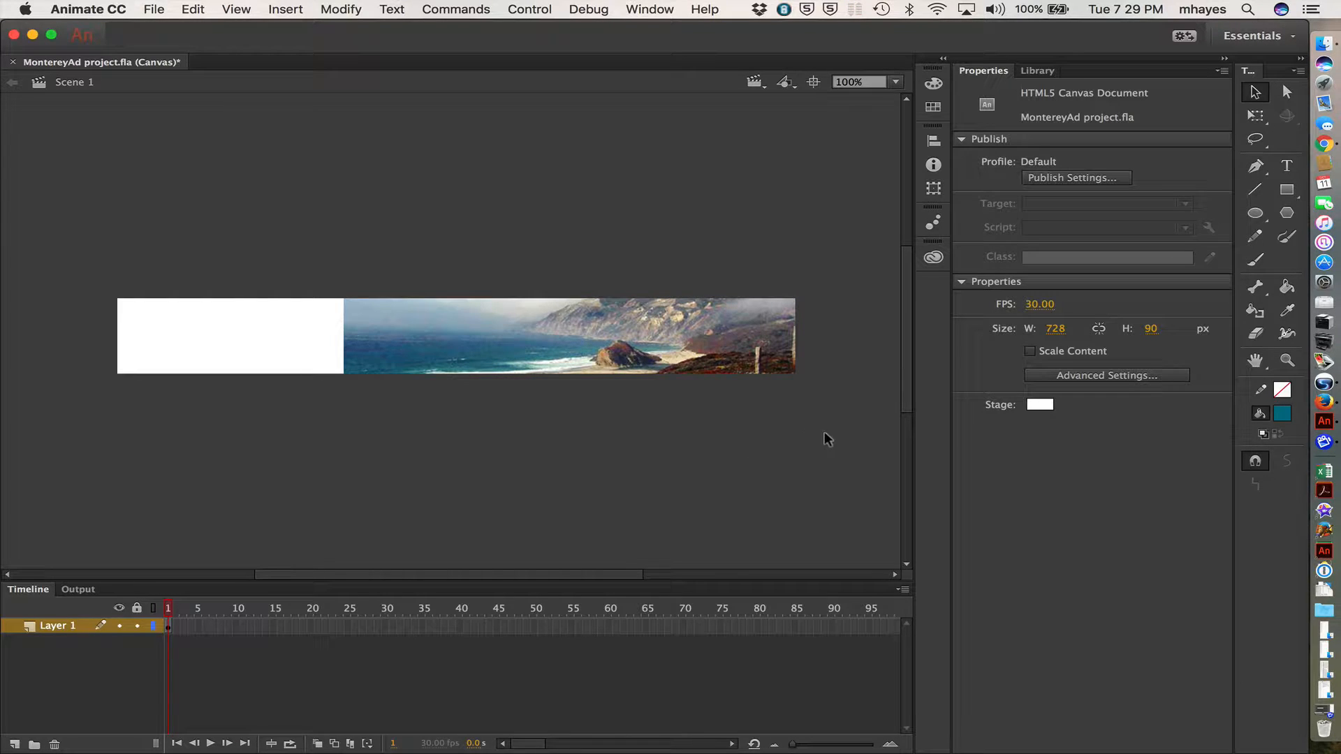
click(1047, 404)
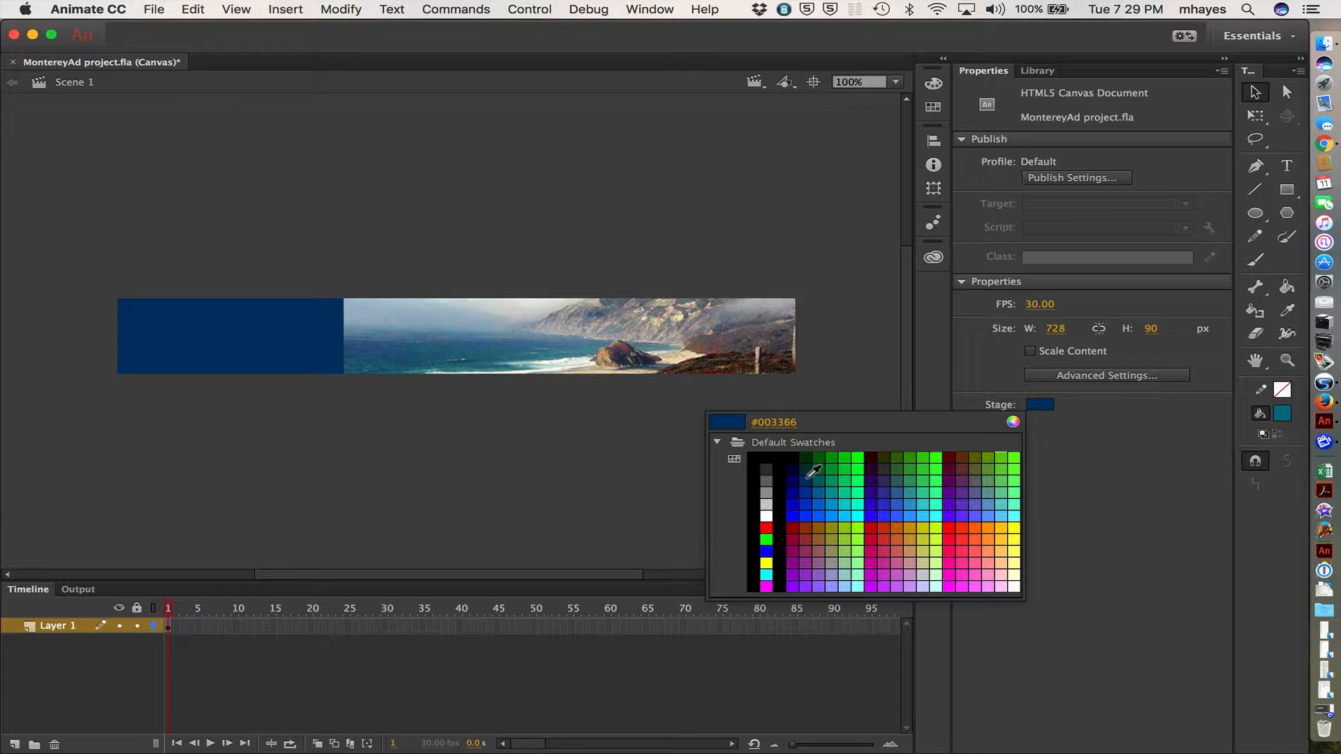
click(808, 479)
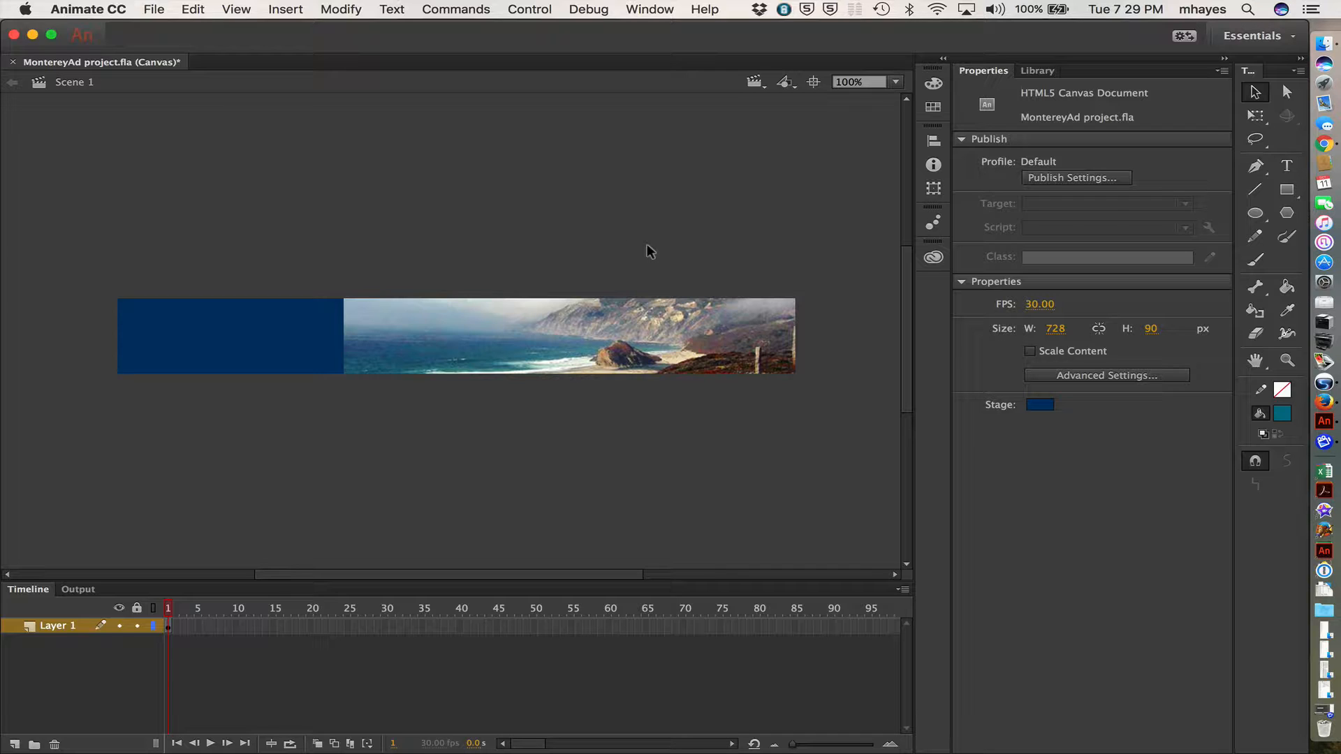
- Nudge the coastal photo right by a few pixels and back until it sits flush with the stage's right edge
click(701, 309)
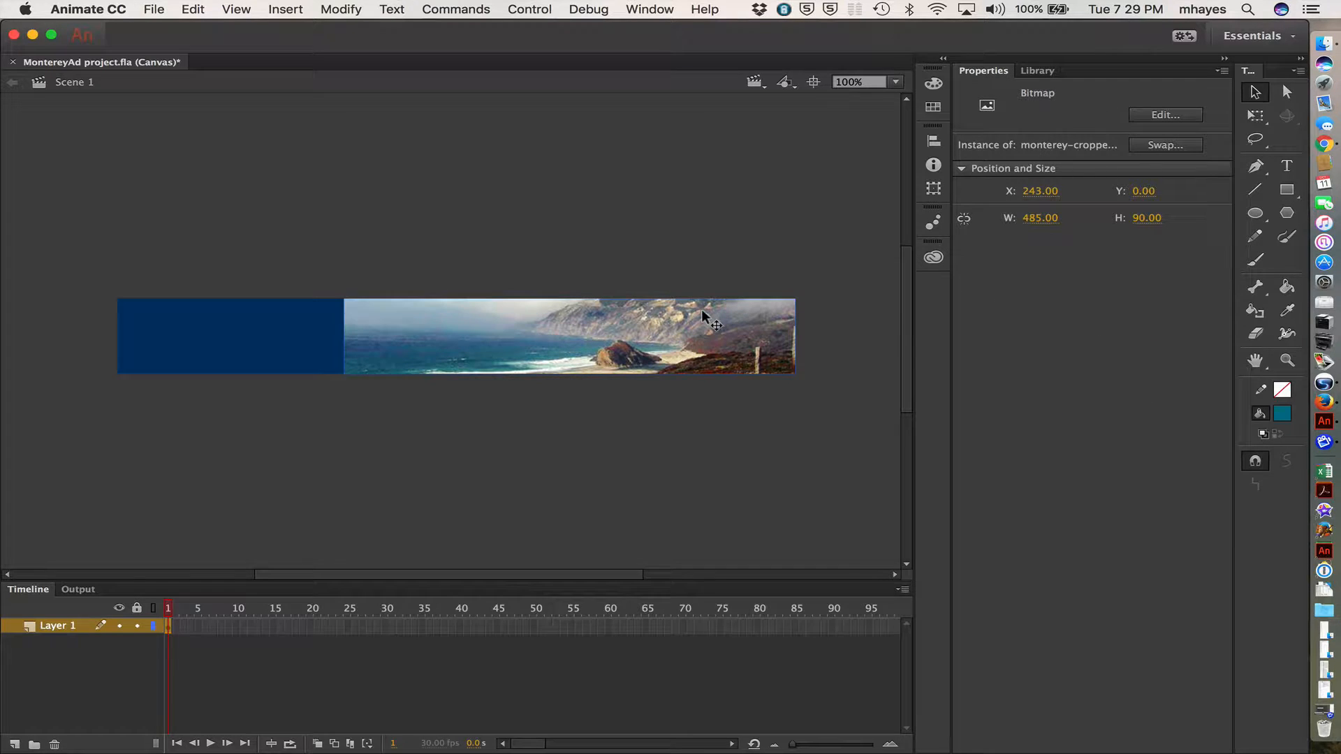
key(Right)
key(Right)
key(Right)
key(Right)
key(Left)
key(Left)
key(Left)
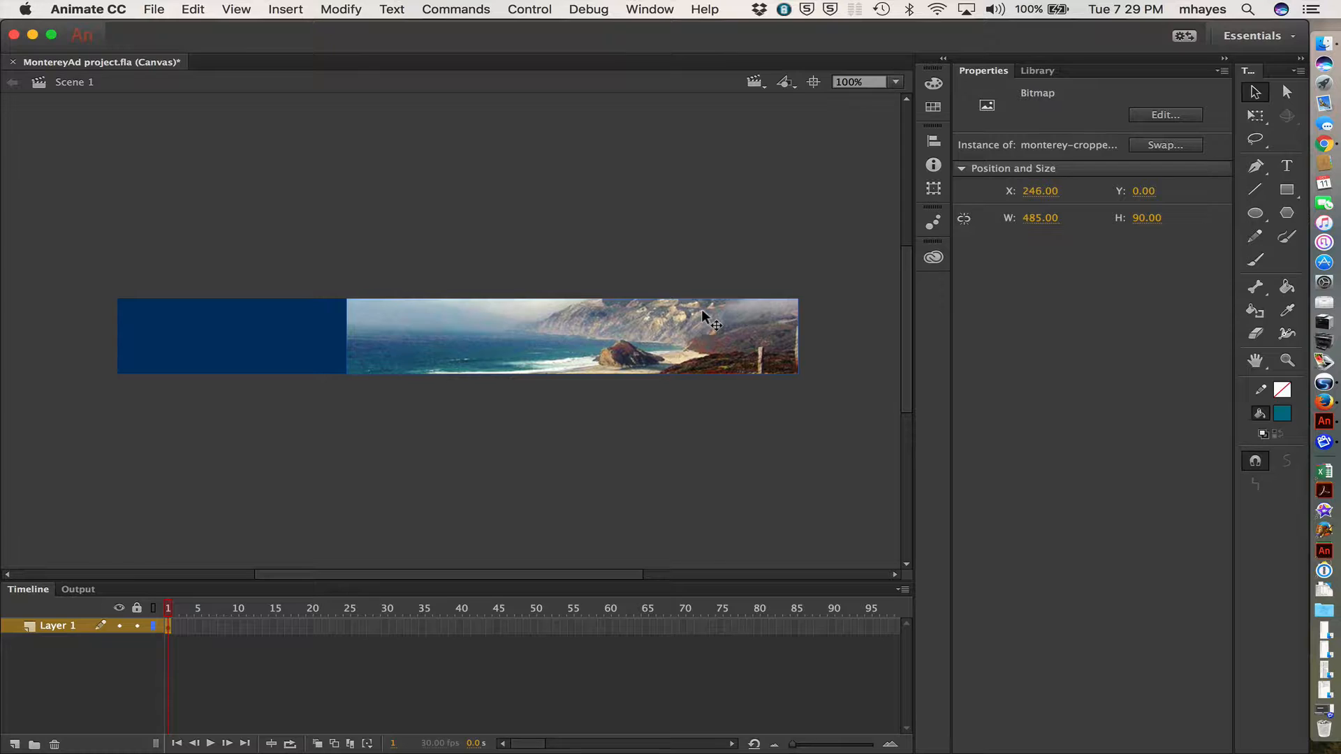
click(715, 159)
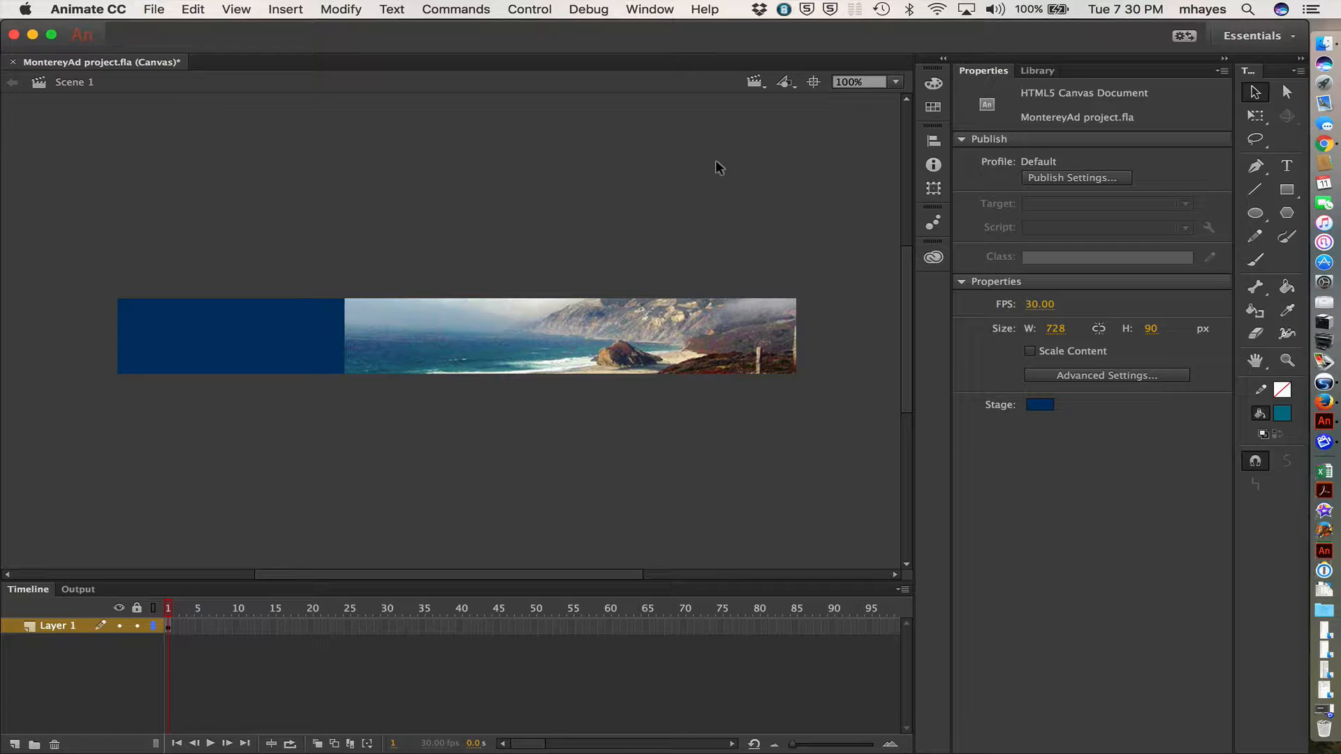
click(1287, 190)
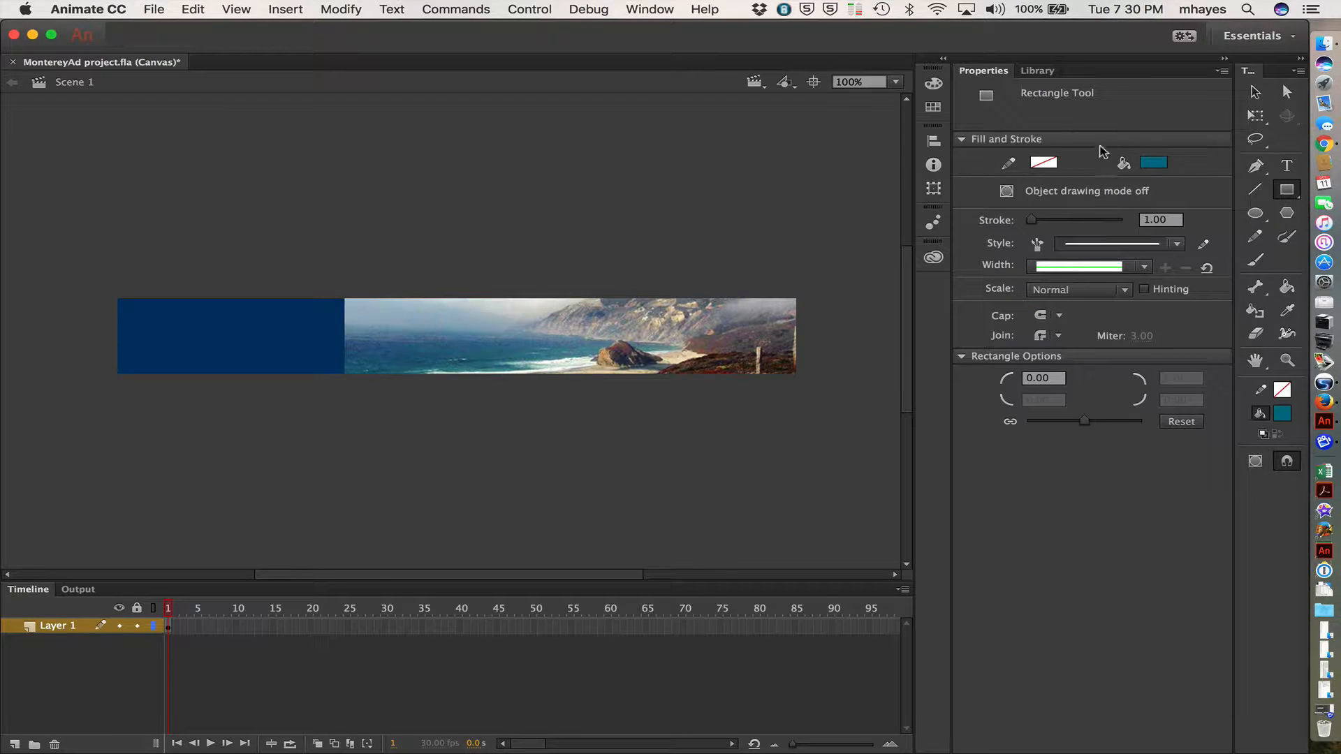
click(1284, 95)
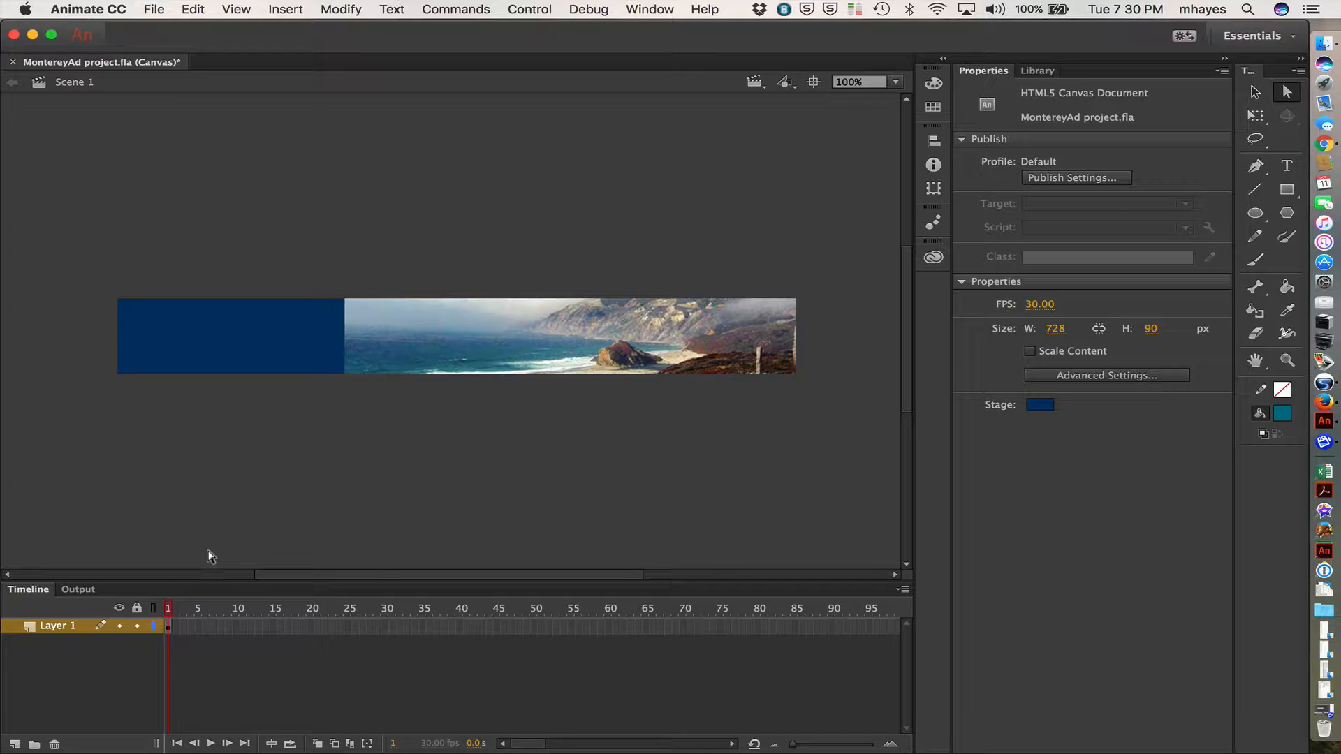
- Rename Layer 1 as "photo" and lock it
double_click(51, 628)
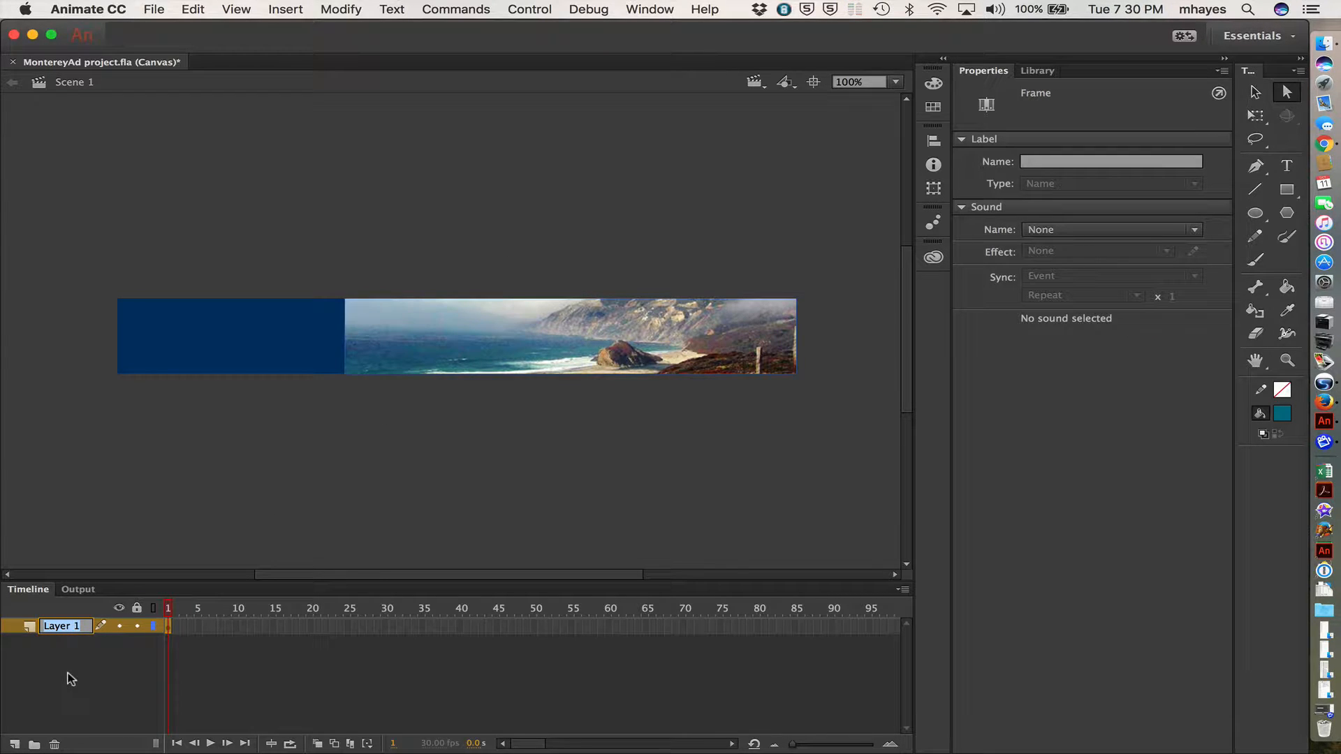
text(photo)
key(Return)
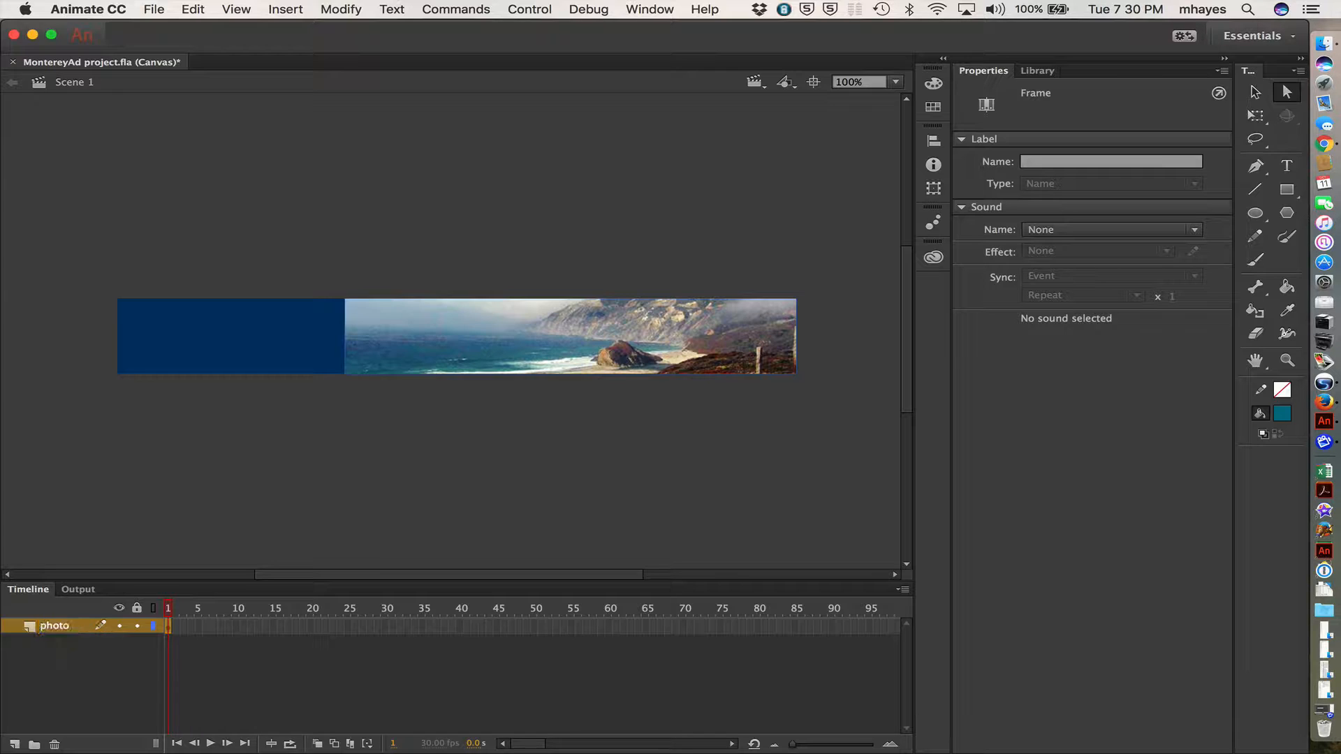
click(137, 626)
- Add a new layer above the photo layer and name it "headline"
click(14, 744)
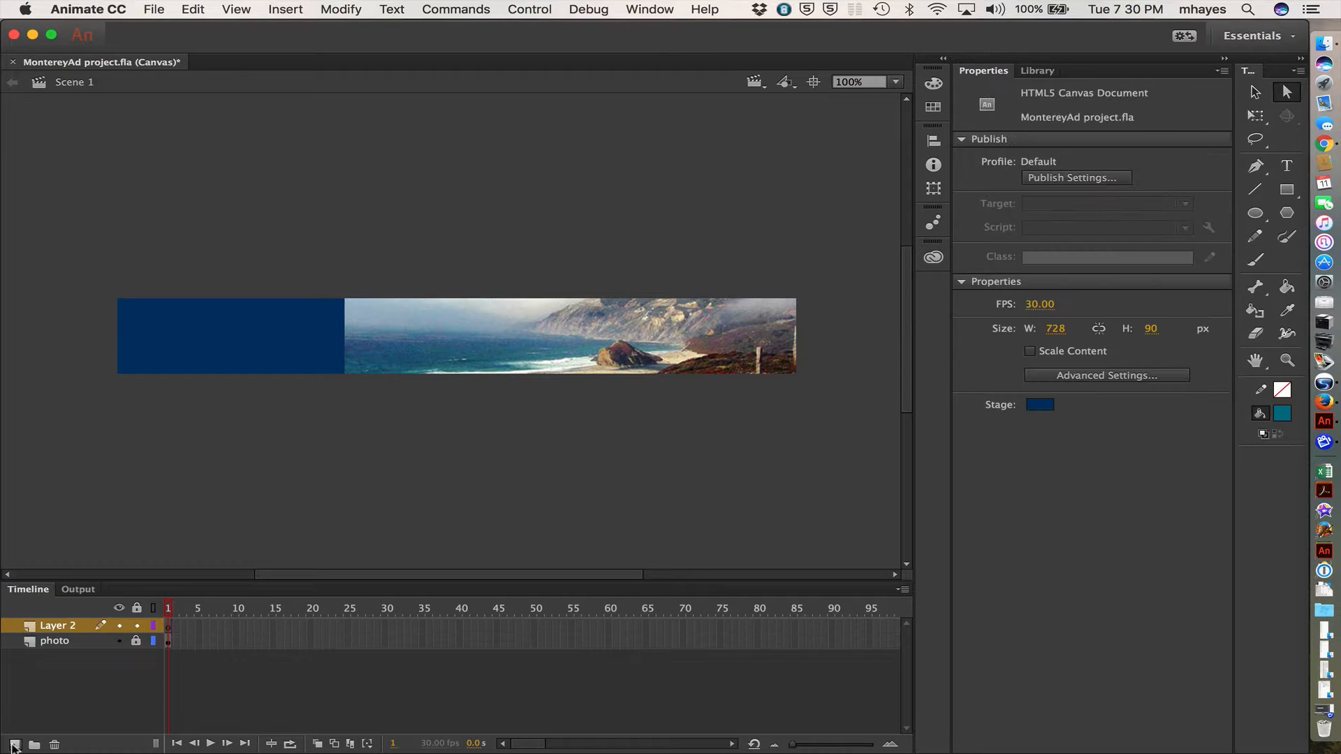
double_click(50, 625)
text(headline)
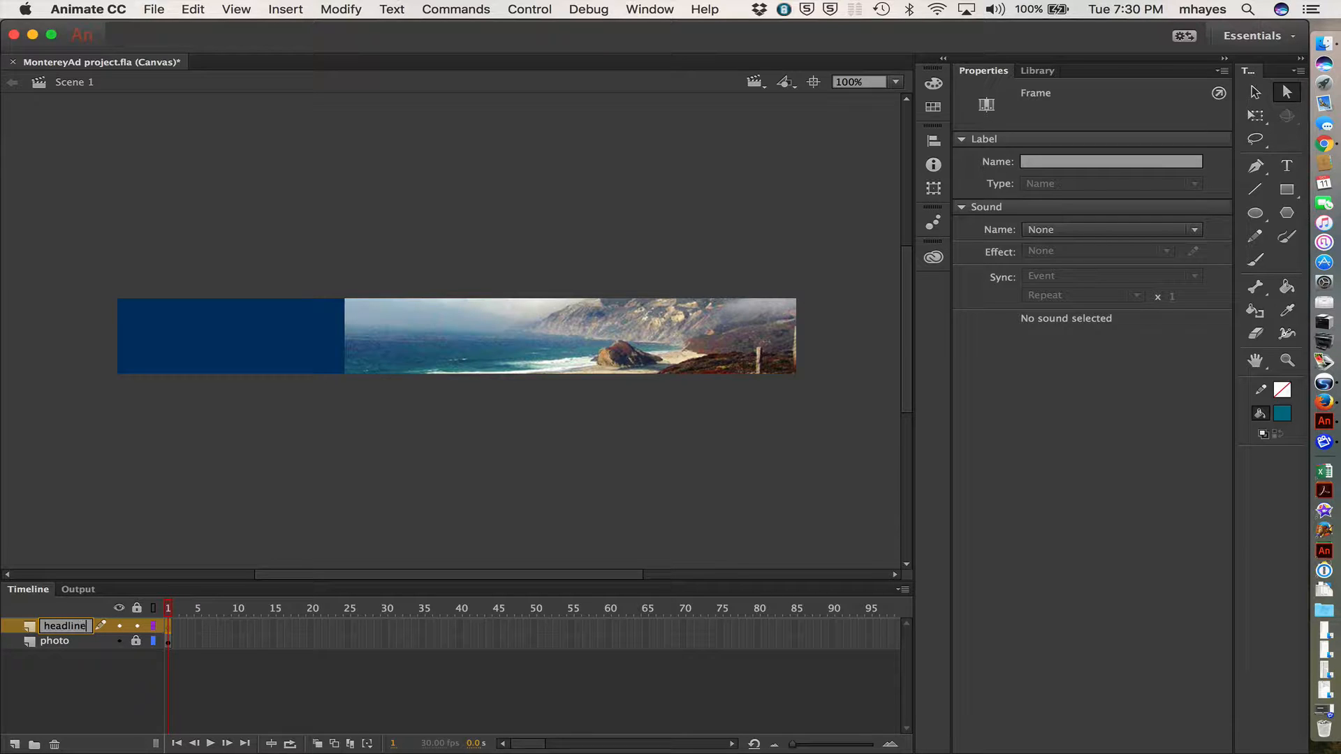
key(Return)
click(450, 342)
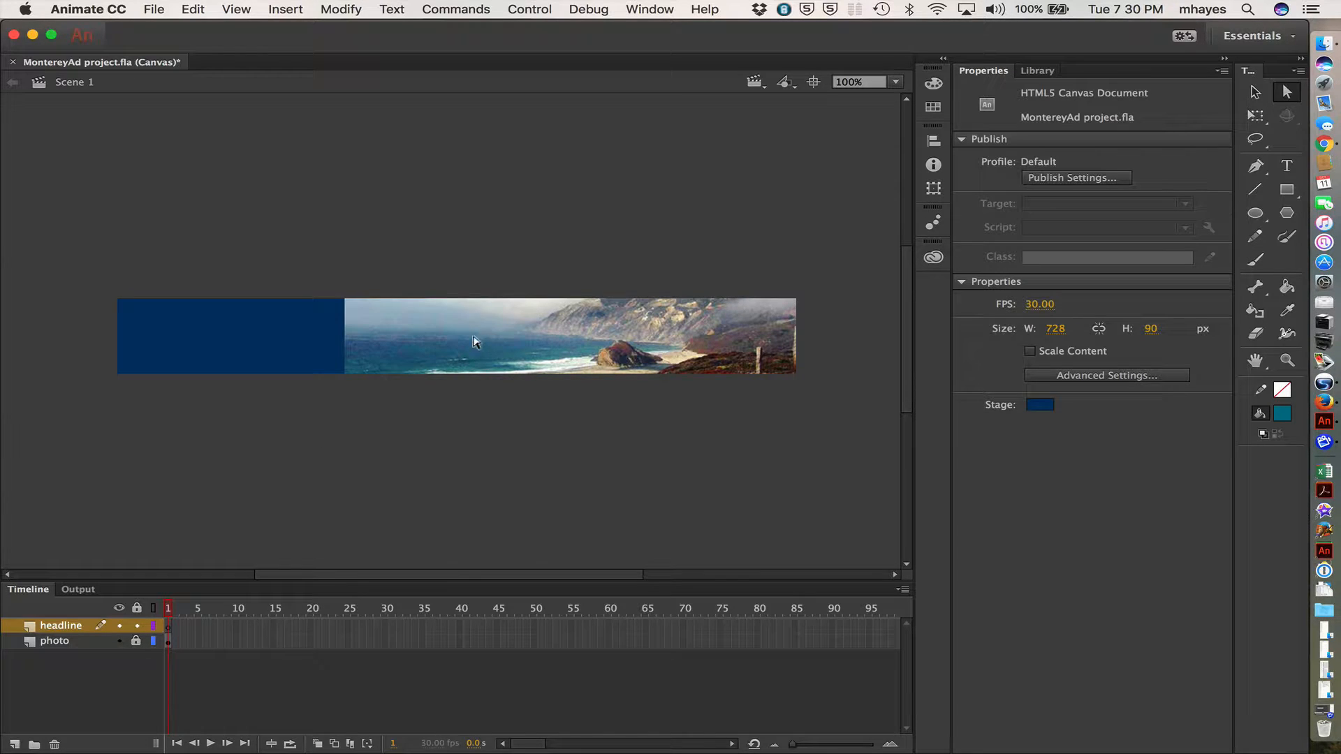
drag(473, 342, 516, 442)
- Add static text reading "Monterey" on the headline layer, in the dark blue area at X 17, Y 8
click(1290, 169)
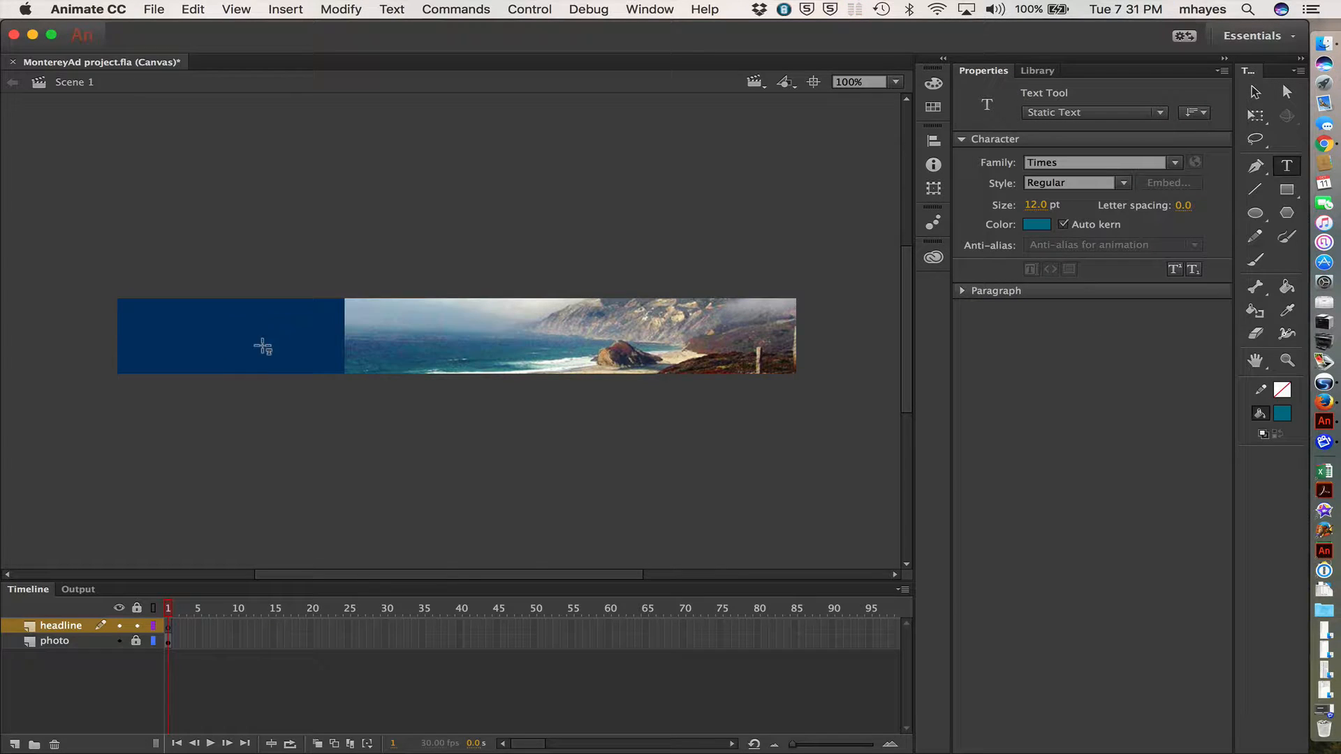
click(132, 307)
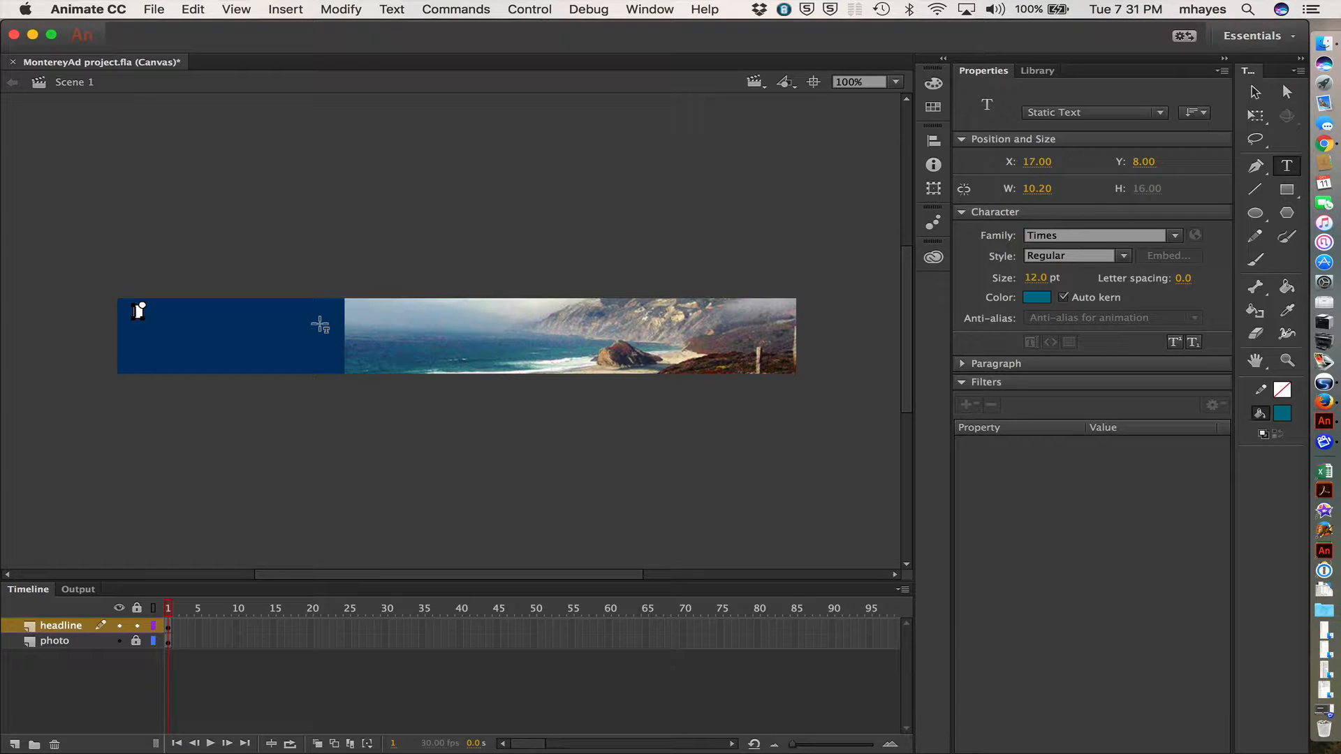
text(Monterey)
- Change the font family of the whole Monterey text to Gill Sans
key(super+a)
click(1149, 235)
text(G)
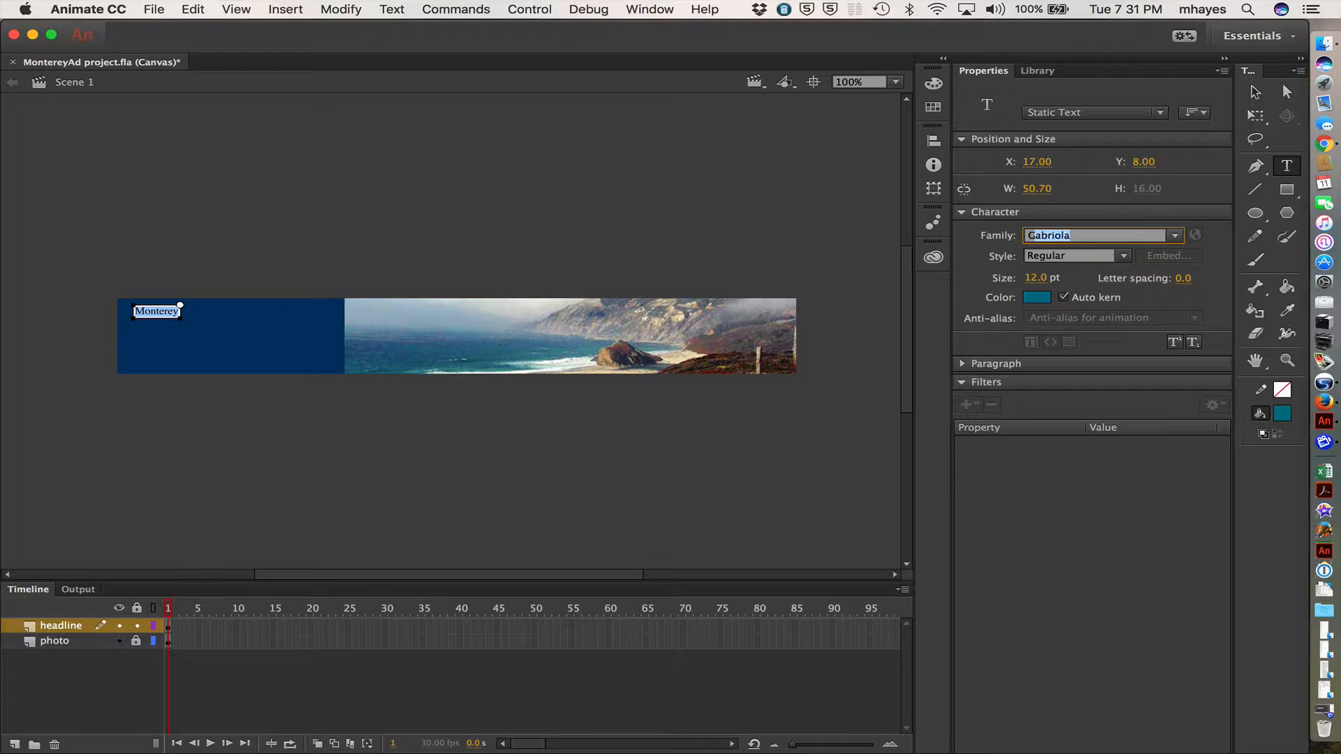
text(ill Sans)
key(Return)
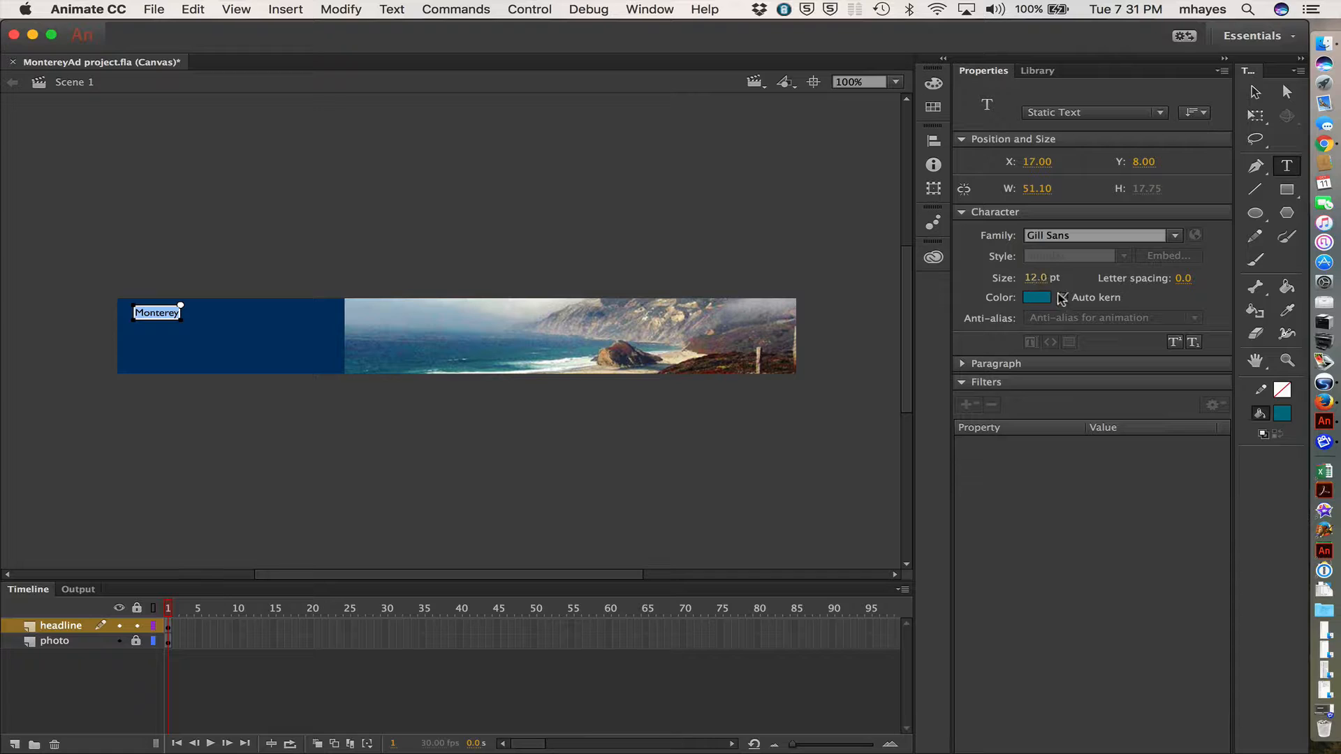
- Set the Monterey text's font size to 36 pt
click(1036, 277)
text(3)
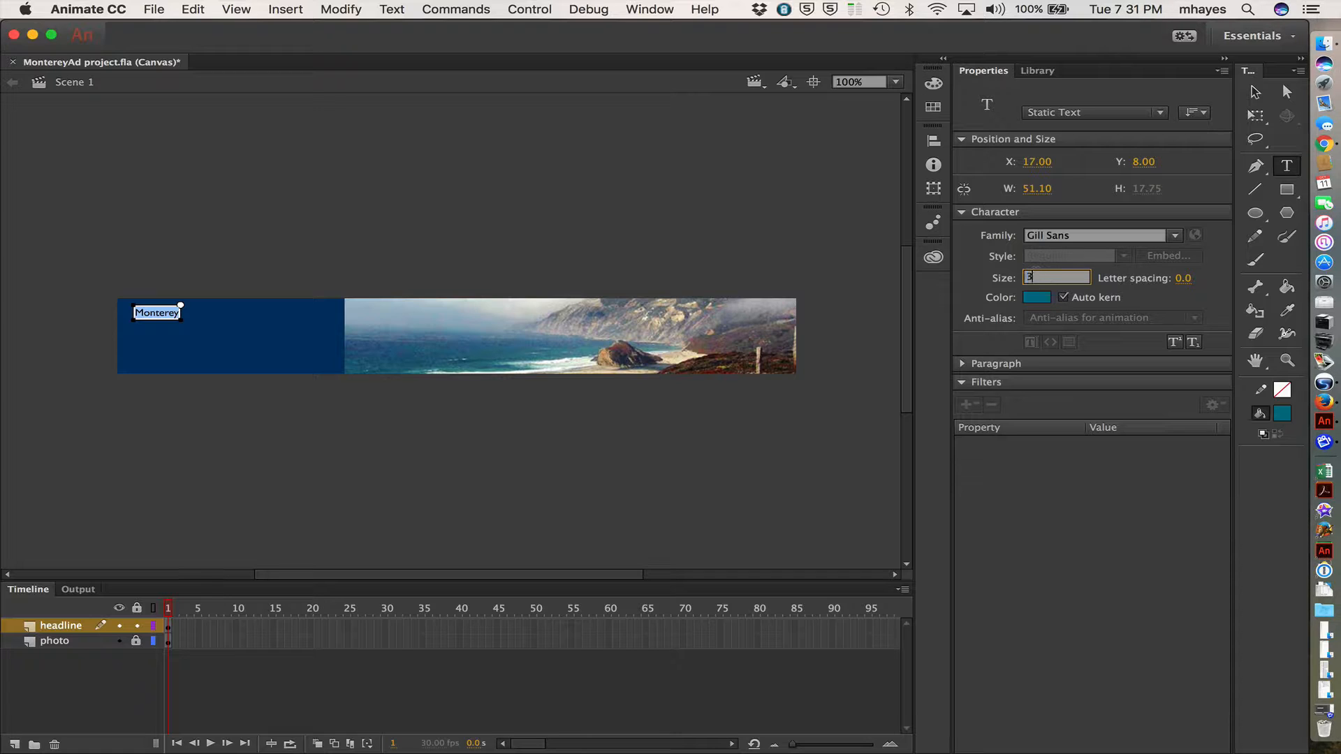
text(6)
key(Return)
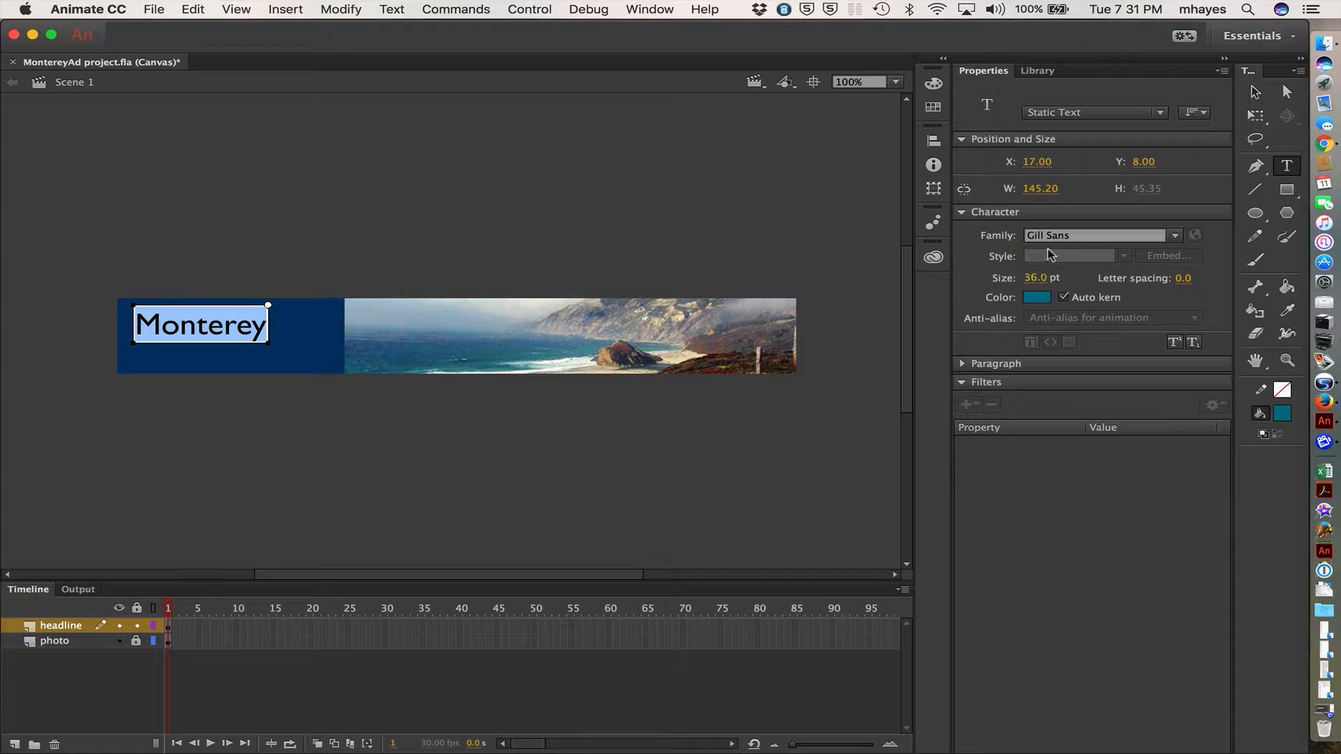
- Set the Monterey text's size to 42 pt and its color to white
click(1036, 276)
text(42)
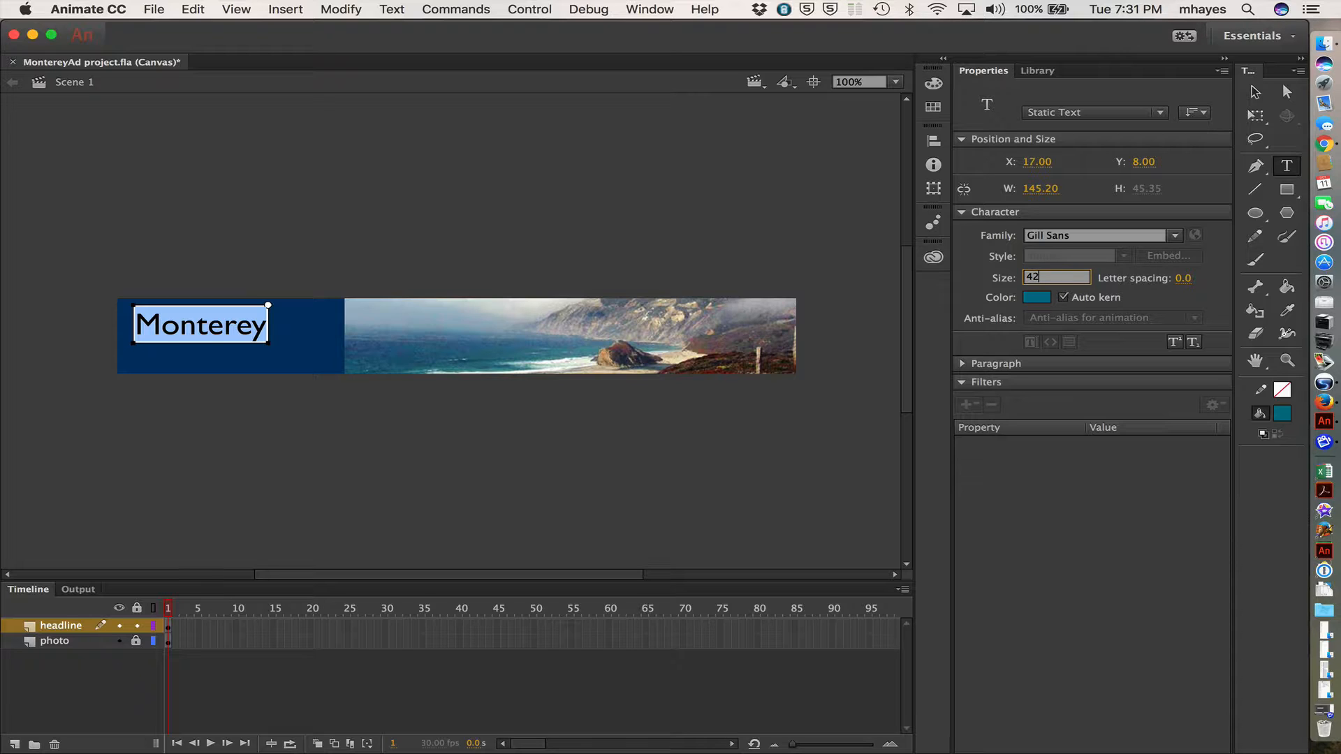
key(Return)
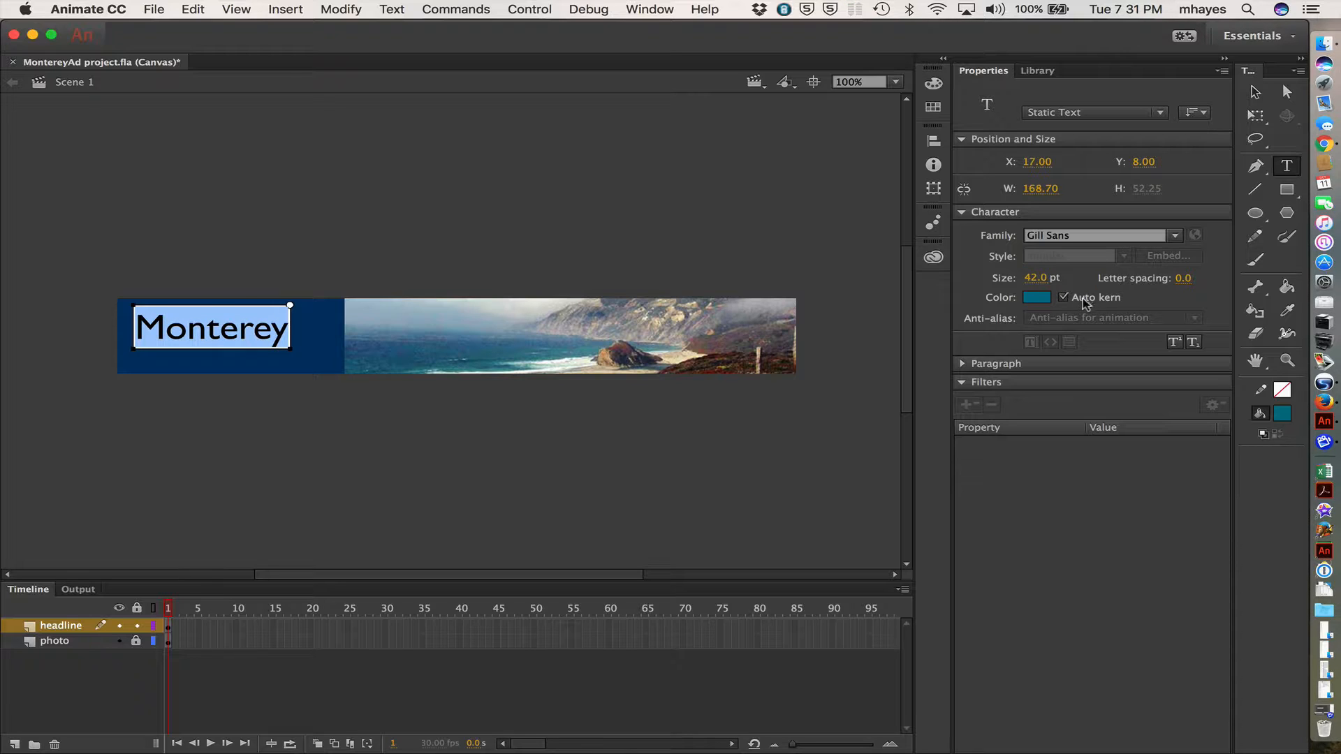
click(1037, 298)
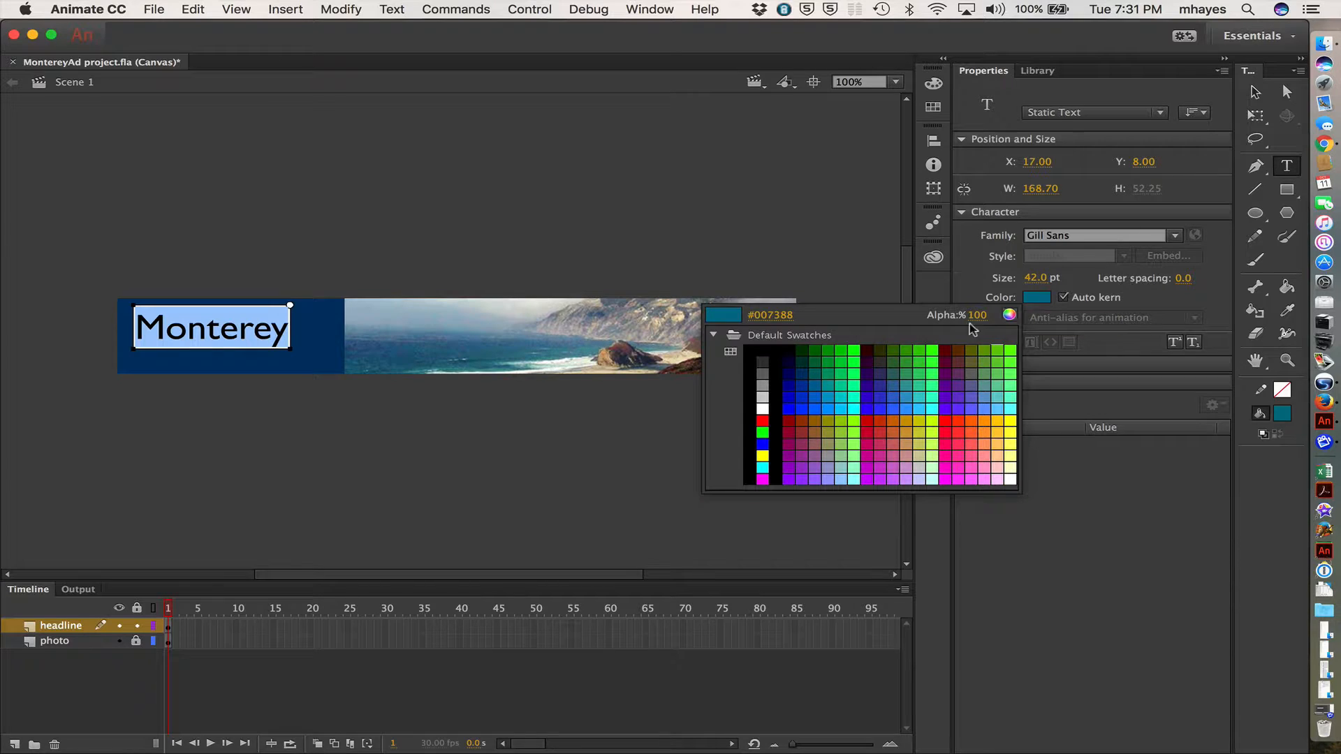
click(763, 409)
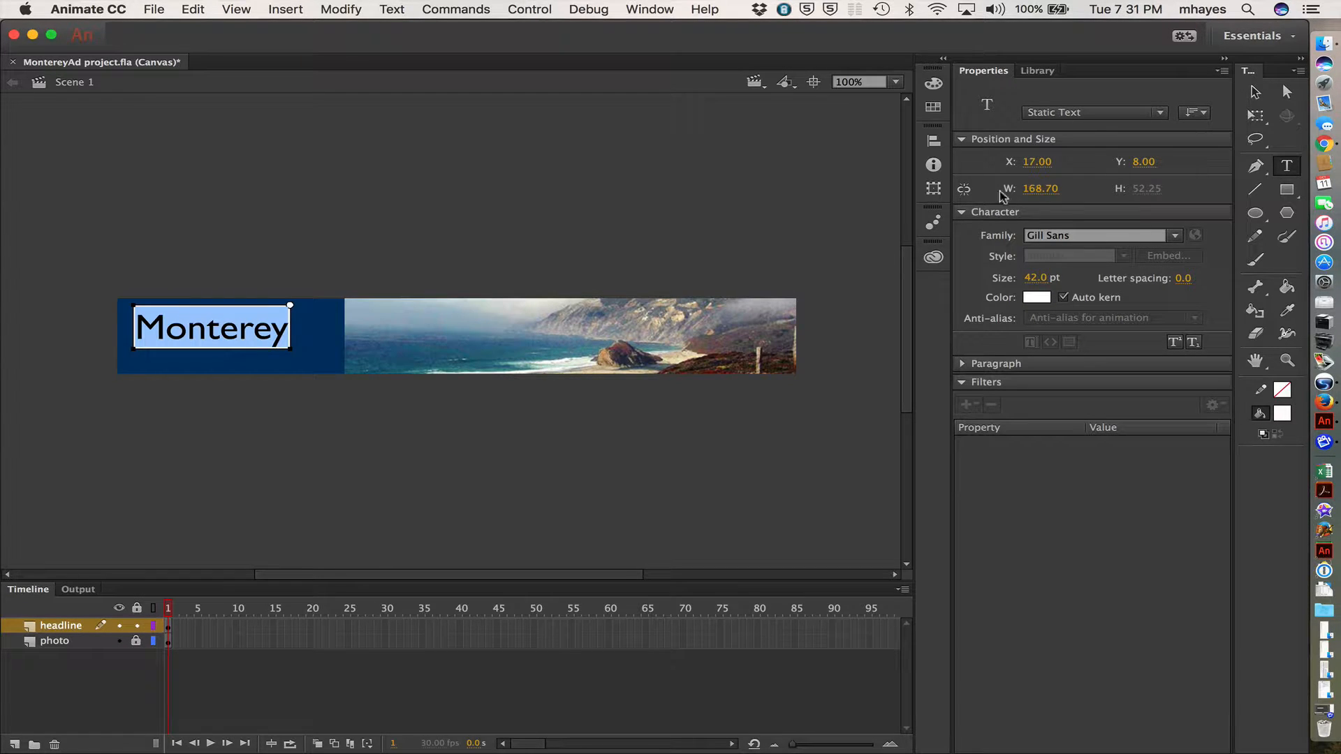
- Move the Monterey text to X 31, Y 6 so it is roughly centered across the dark blue area, and deselect it
click(1286, 91)
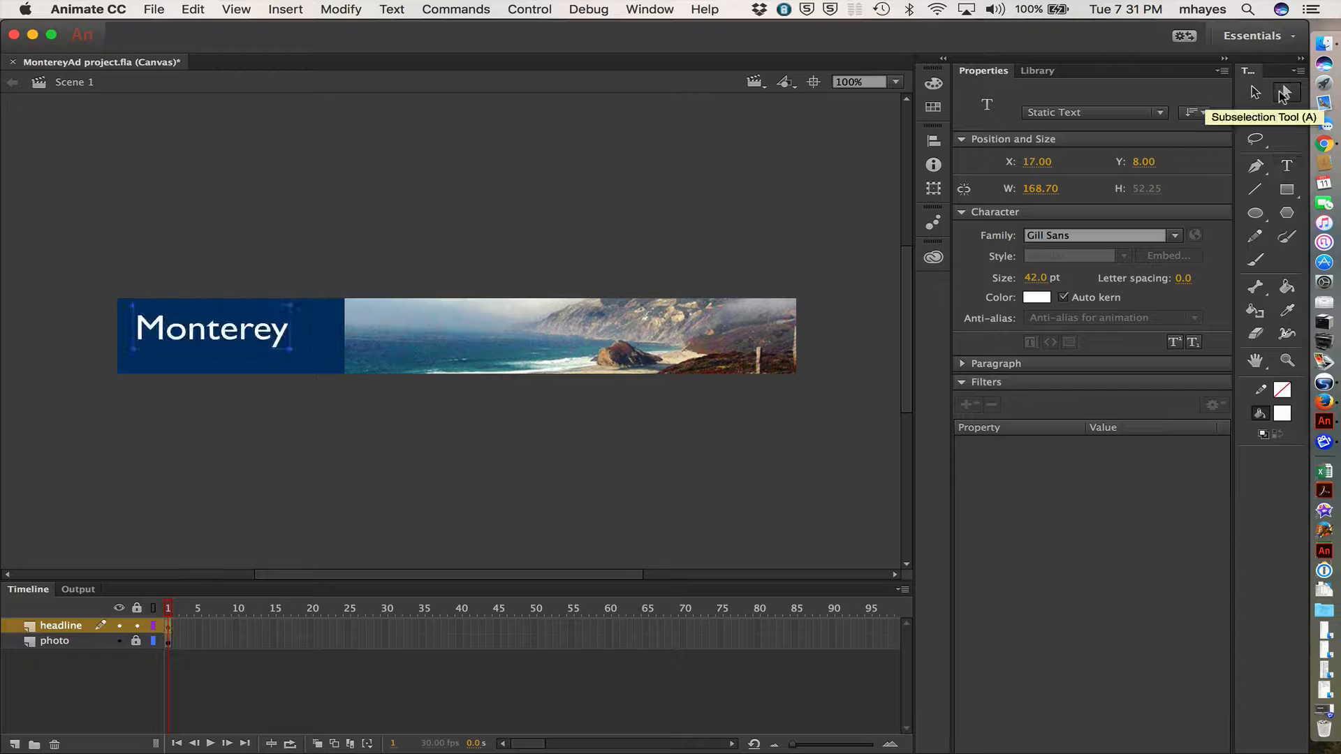
drag(182, 334, 204, 320)
key(Down)
key(Down)
key(Down)
key(Down)
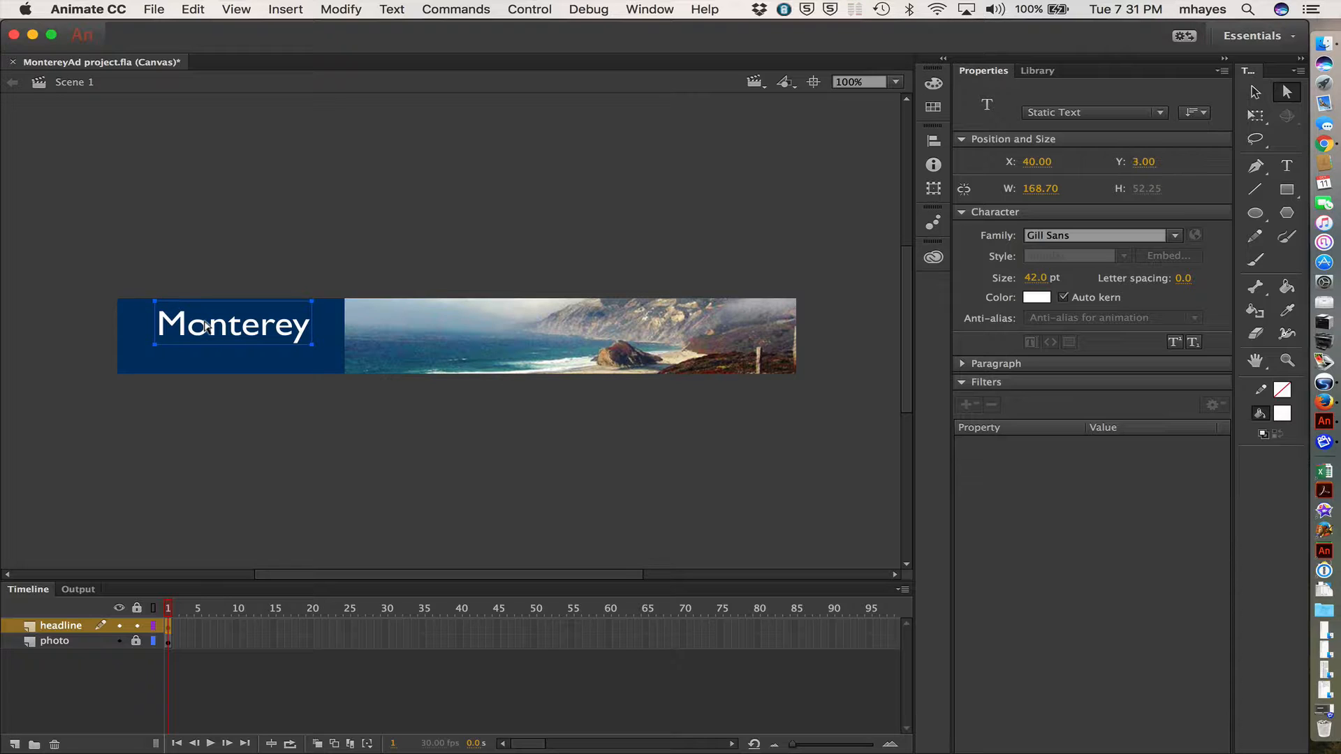
key(Left)
key(Left)
key(Left)
key(Left)
key(Left)
key(Left)
key(Left)
key(Left)
key(Left)
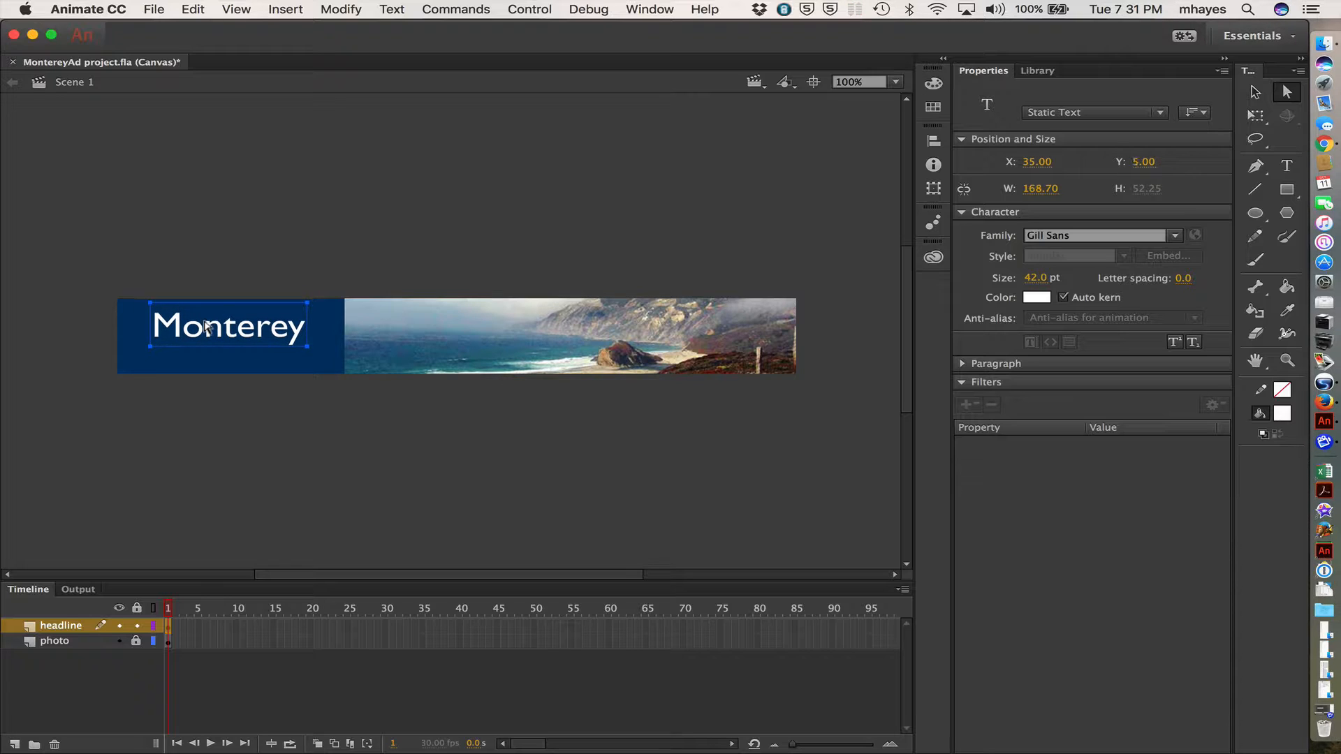
key(Down)
key(Down)
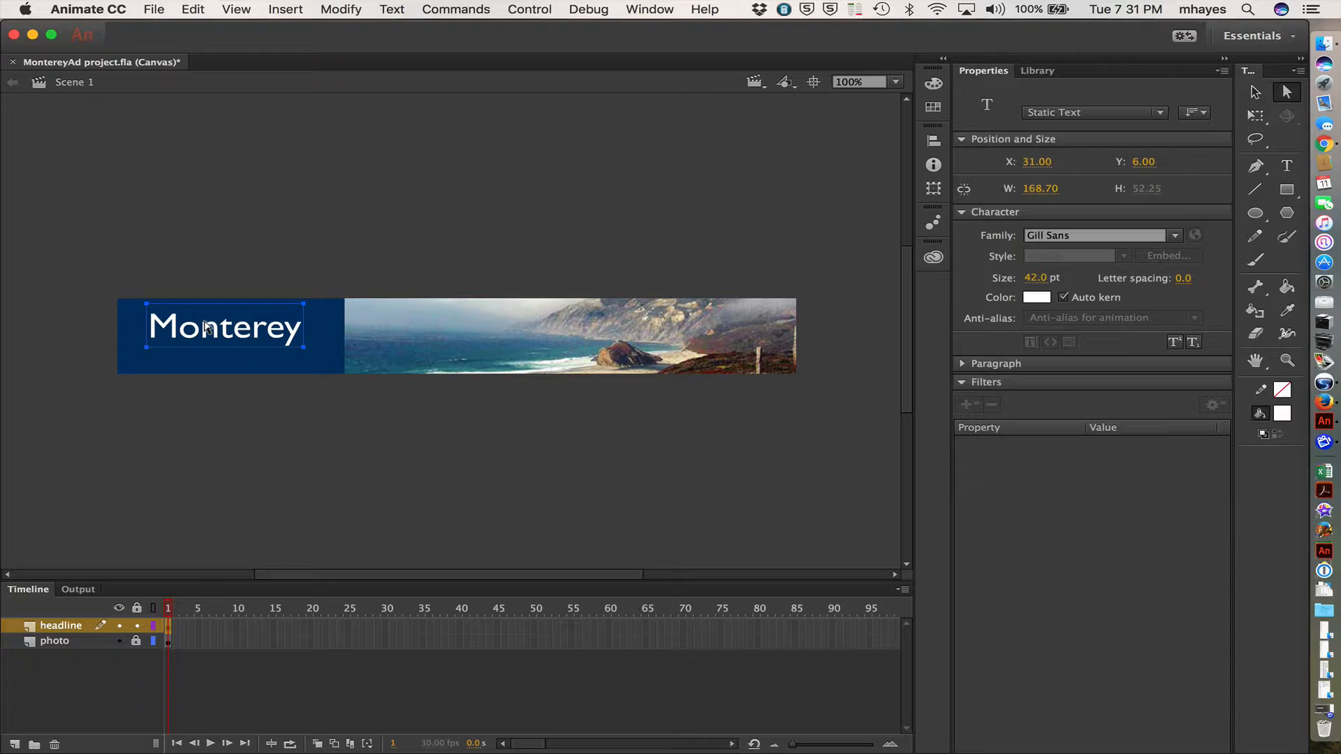
click(263, 225)
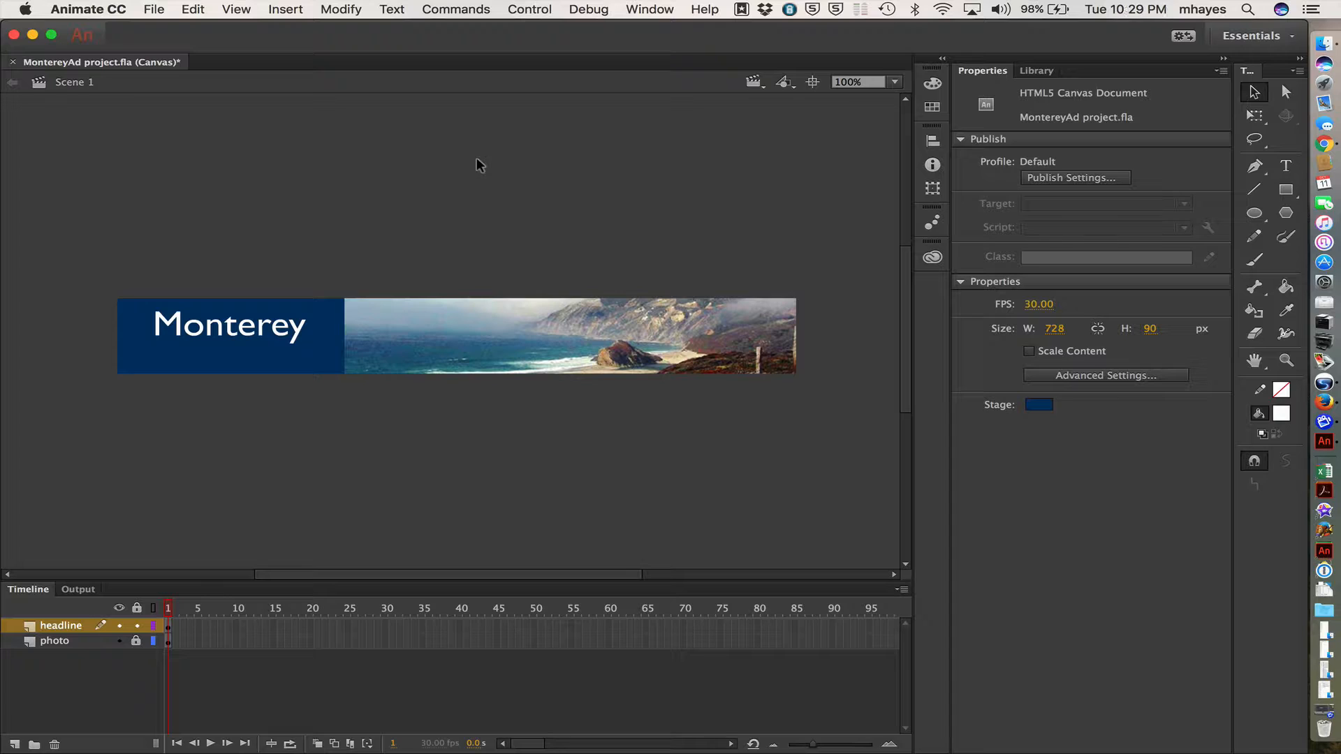
- Convert the Monterey text to a Movie Clip symbol named "Title"
click(240, 334)
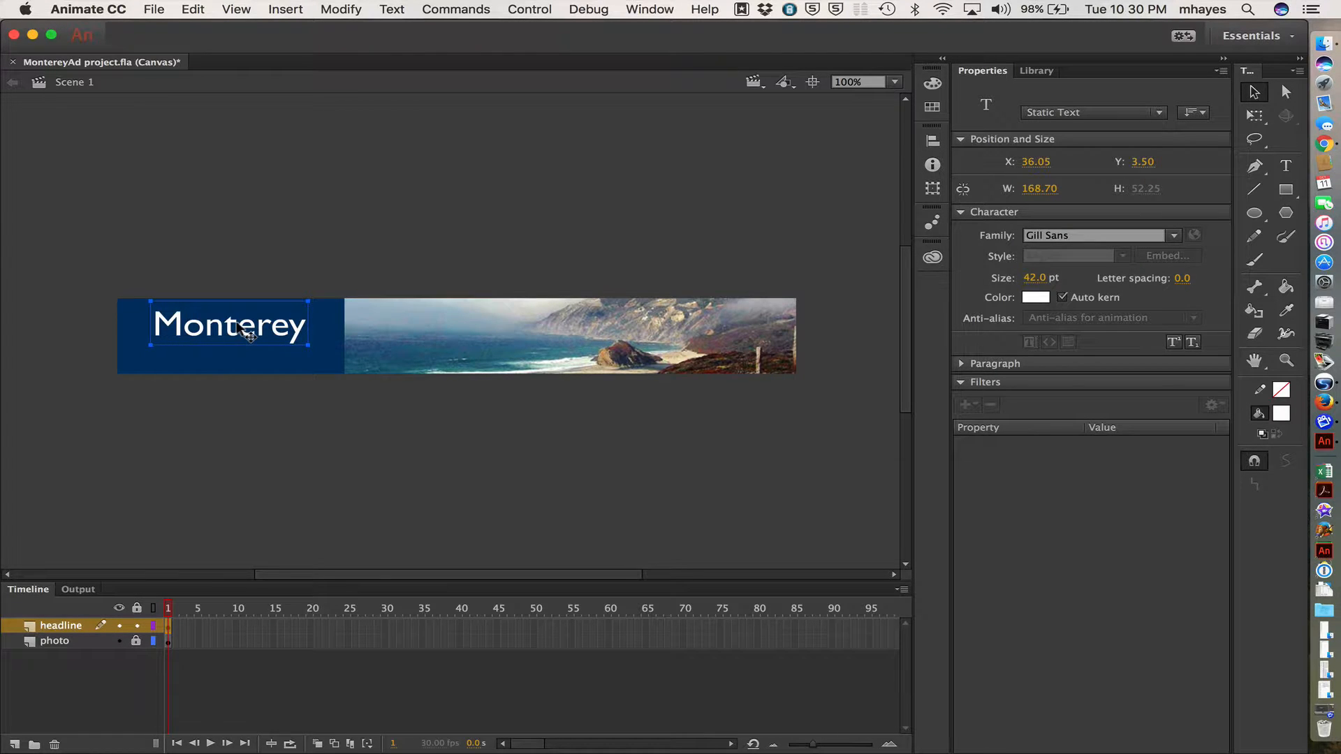
right_click(238, 327)
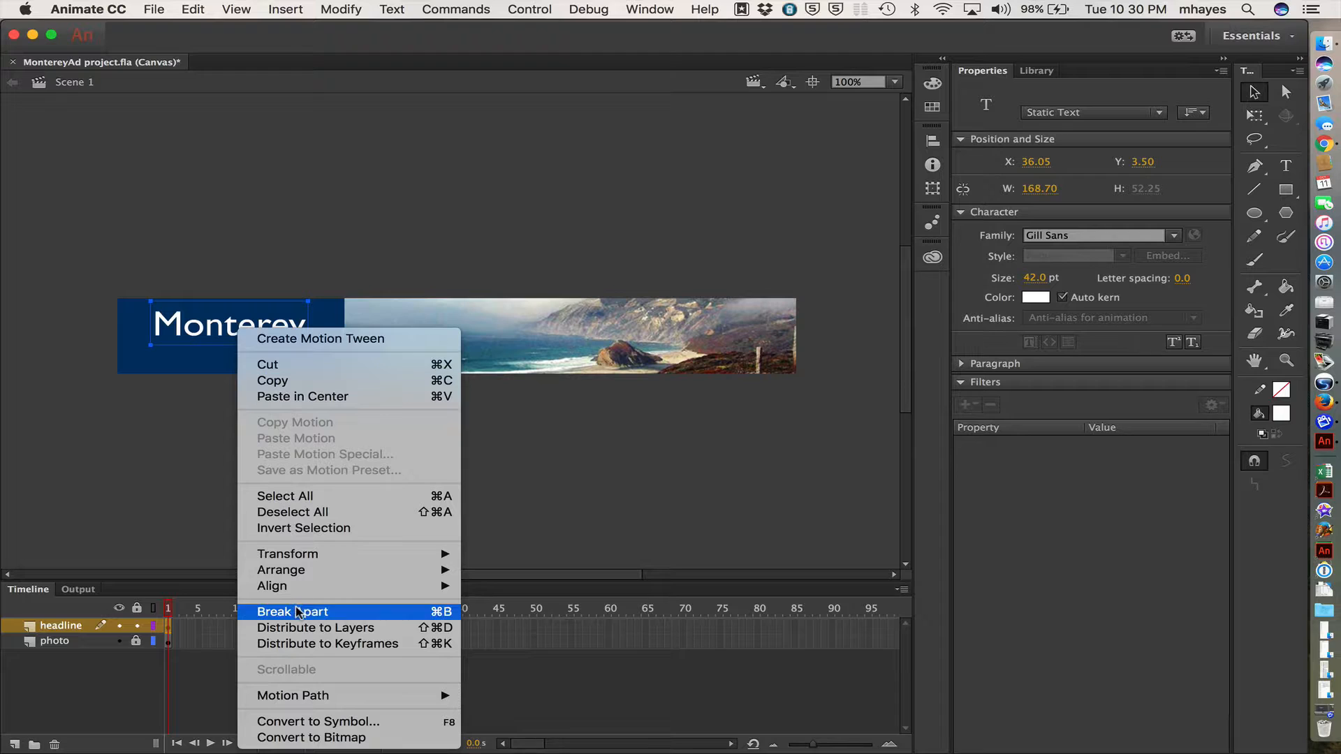
click(294, 724)
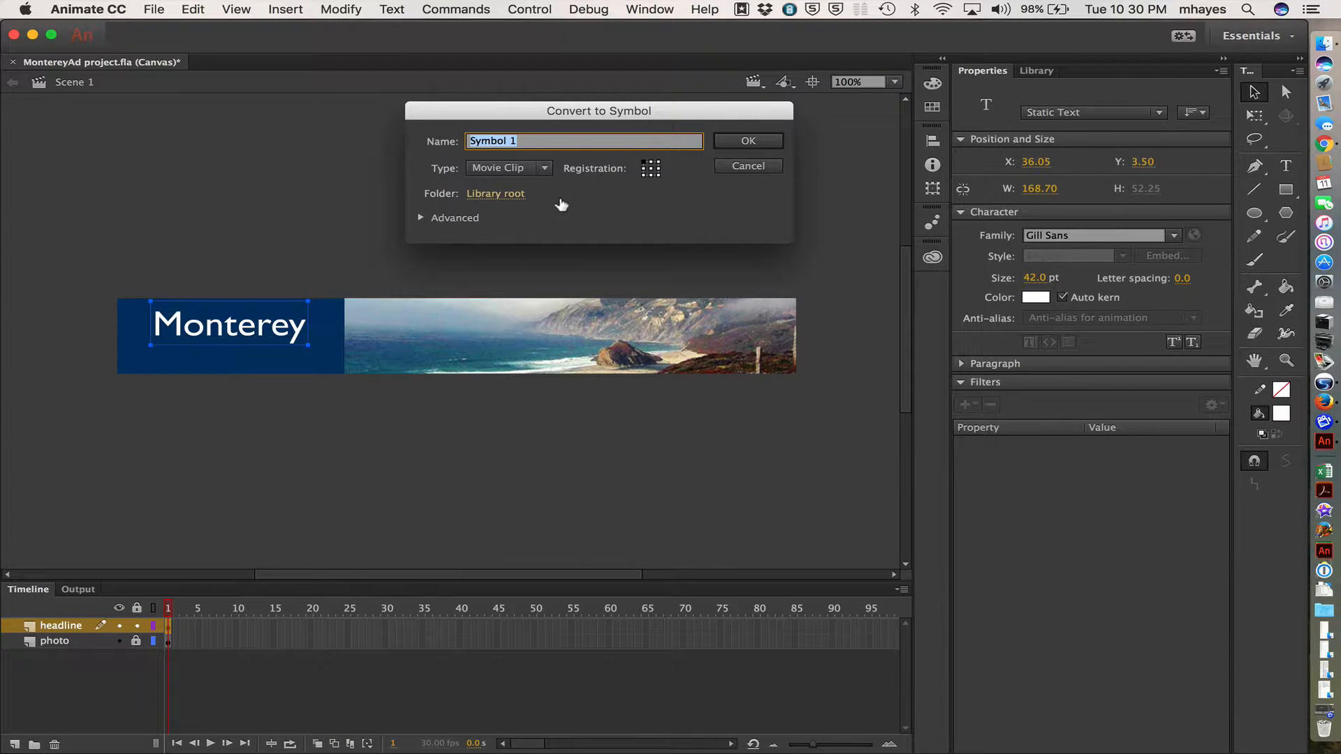
text(Title)
click(500, 170)
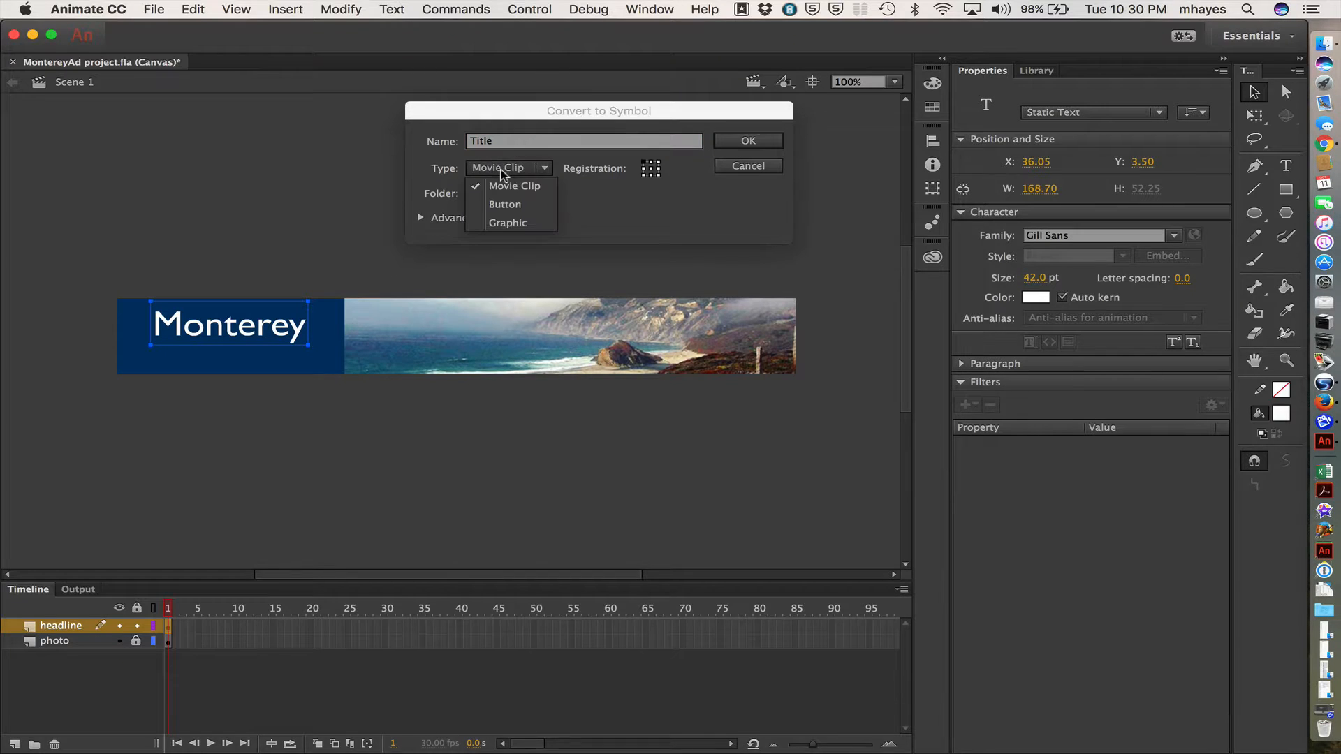
click(531, 188)
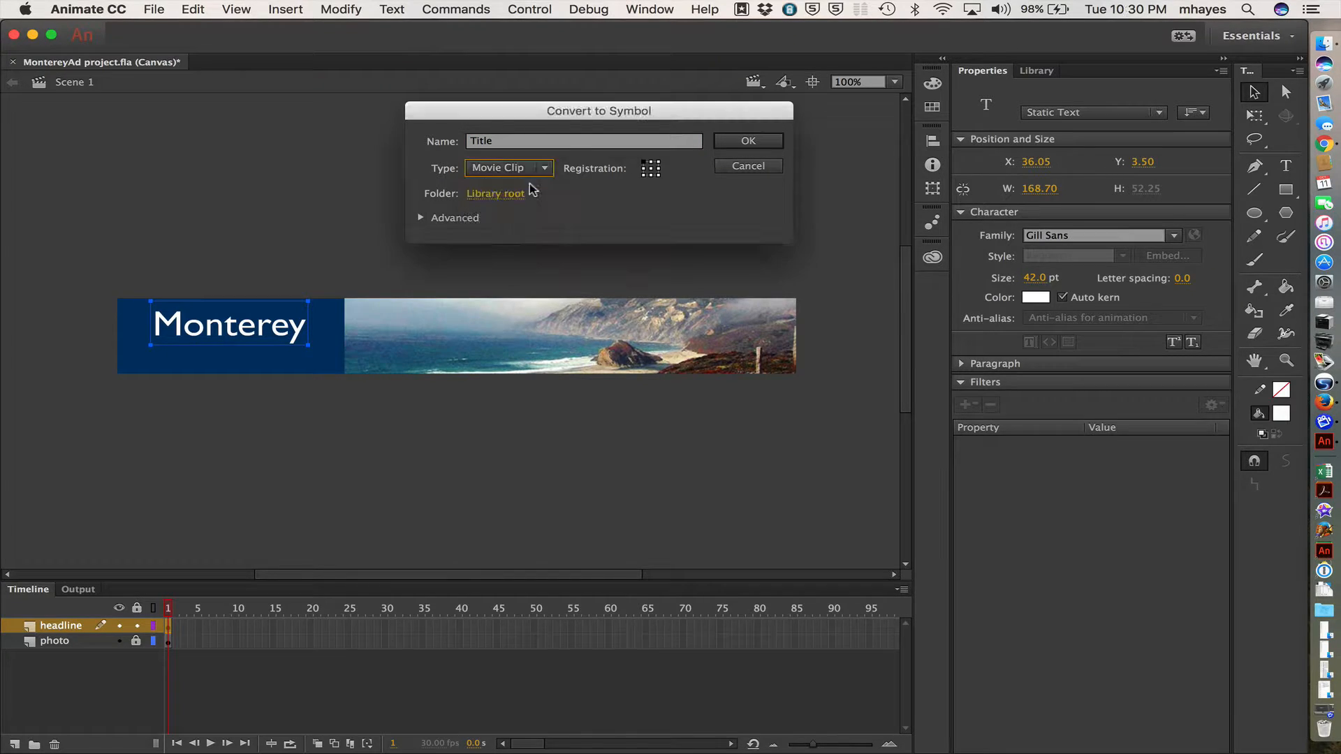
click(738, 143)
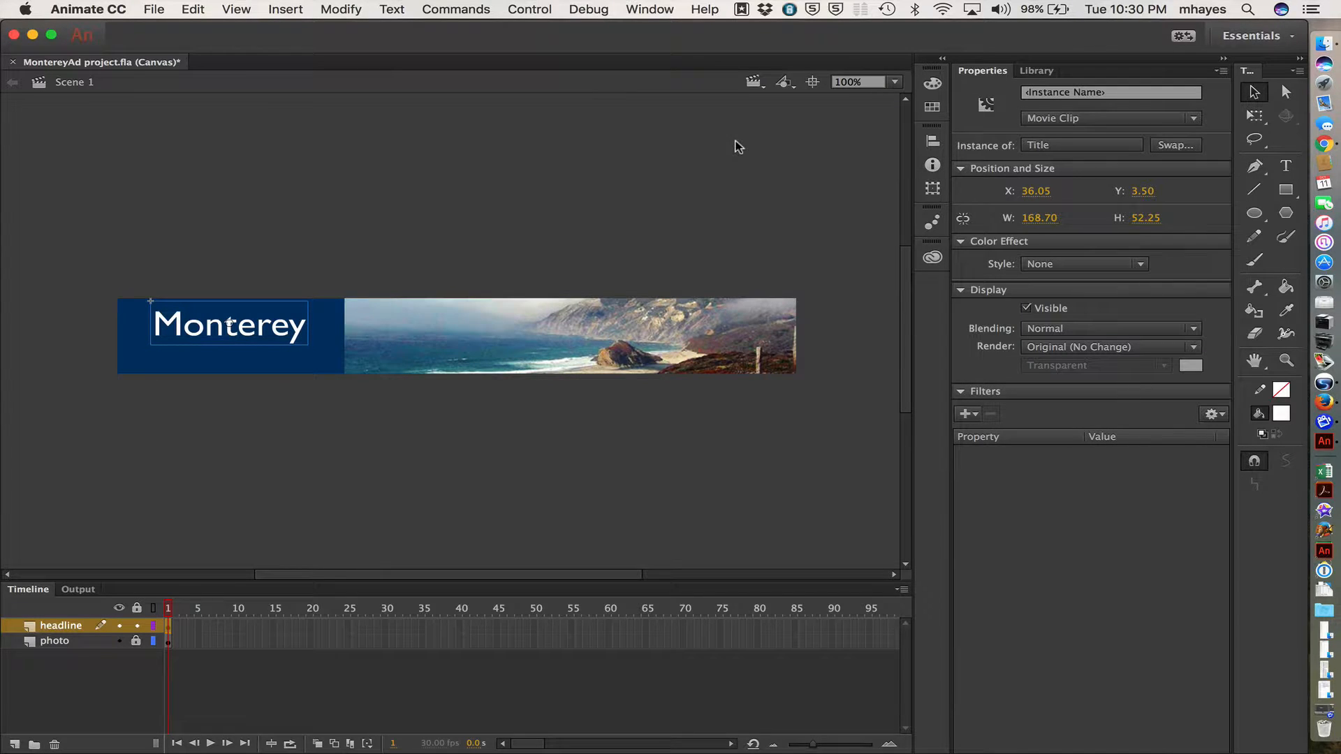
- Open the Title symbol for editing and convert the text inside it to a Movie Clip symbol named "TitleText"
double_click(205, 335)
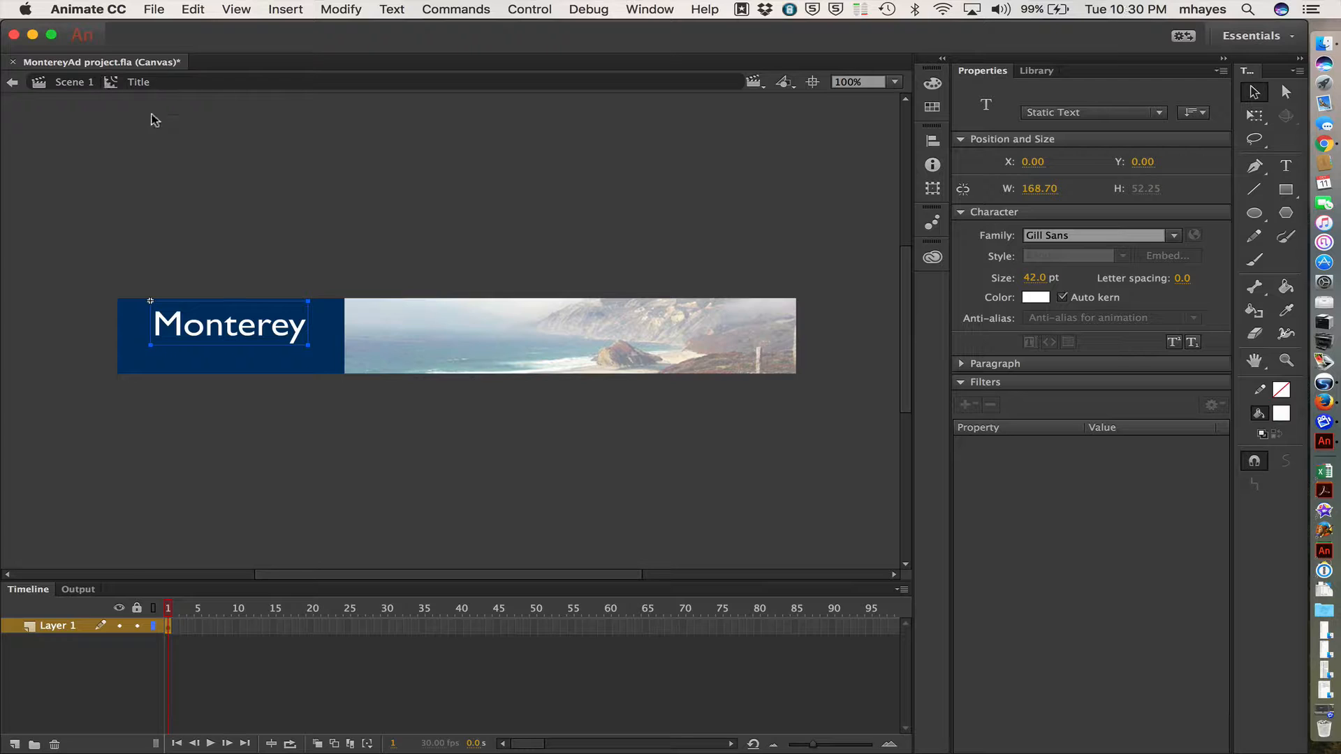
right_click(242, 326)
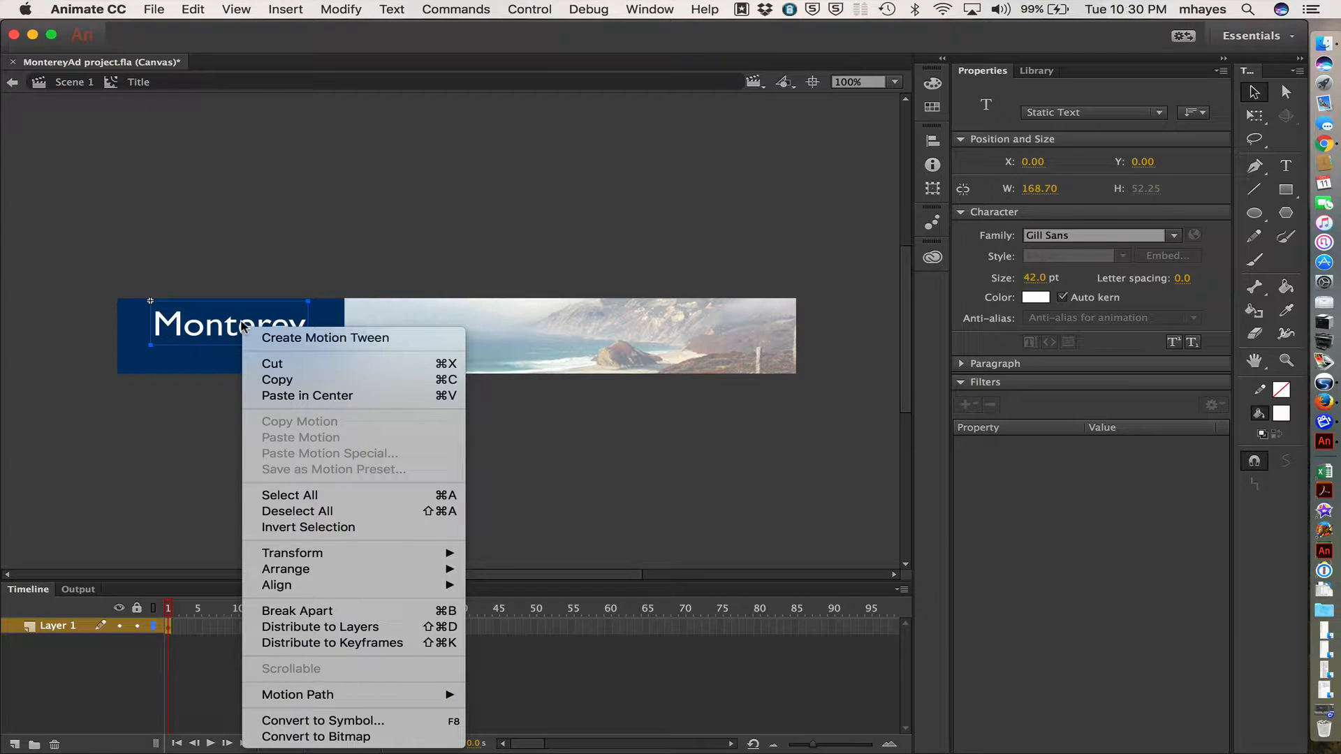
click(310, 721)
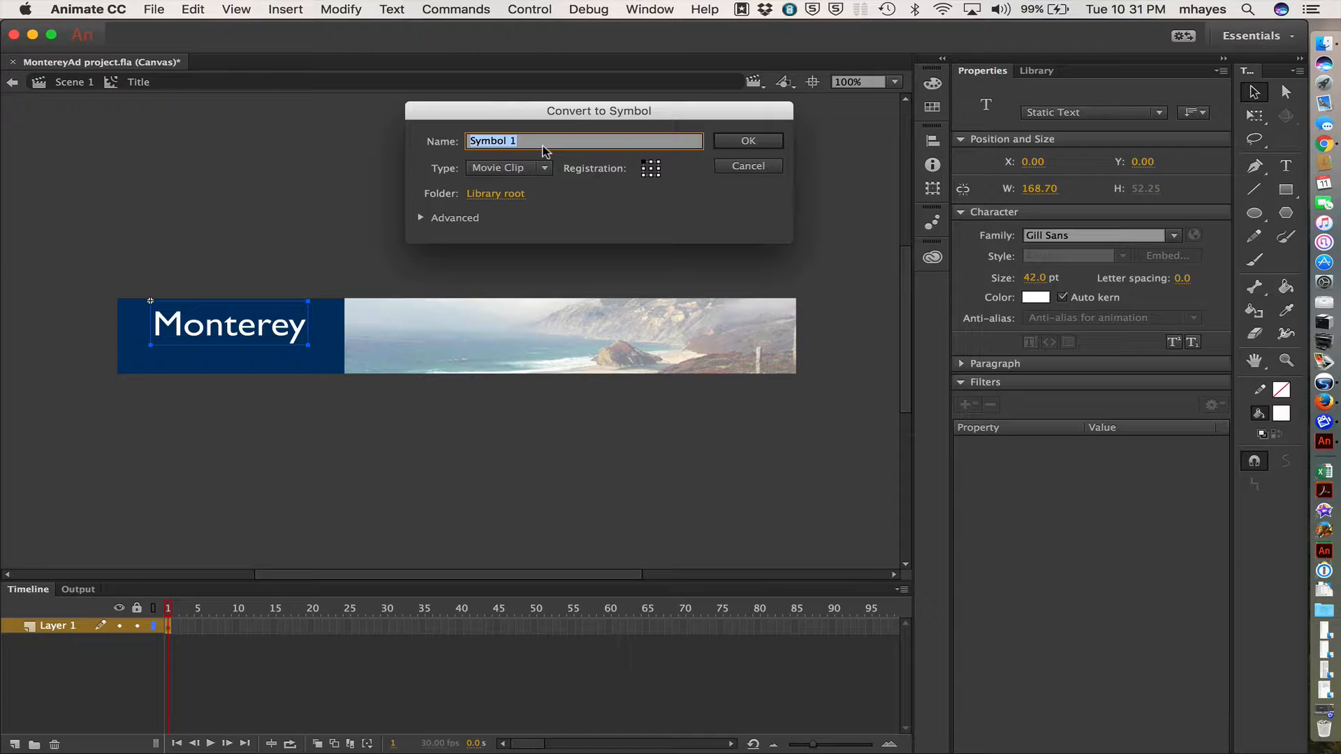
text(TitleText)
click(748, 141)
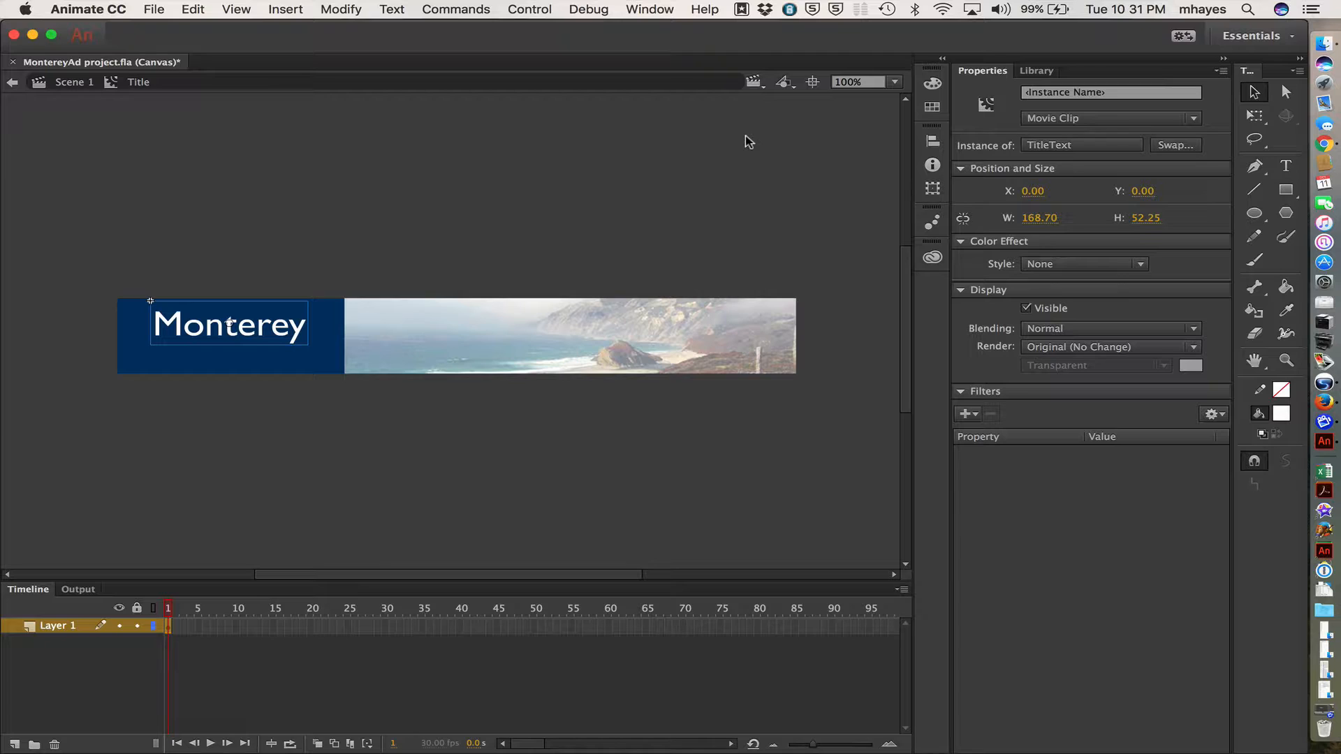
- Check the library's symbols and inspect the editable text inside TitleText, returning to the Title symbol's timeline
click(1039, 72)
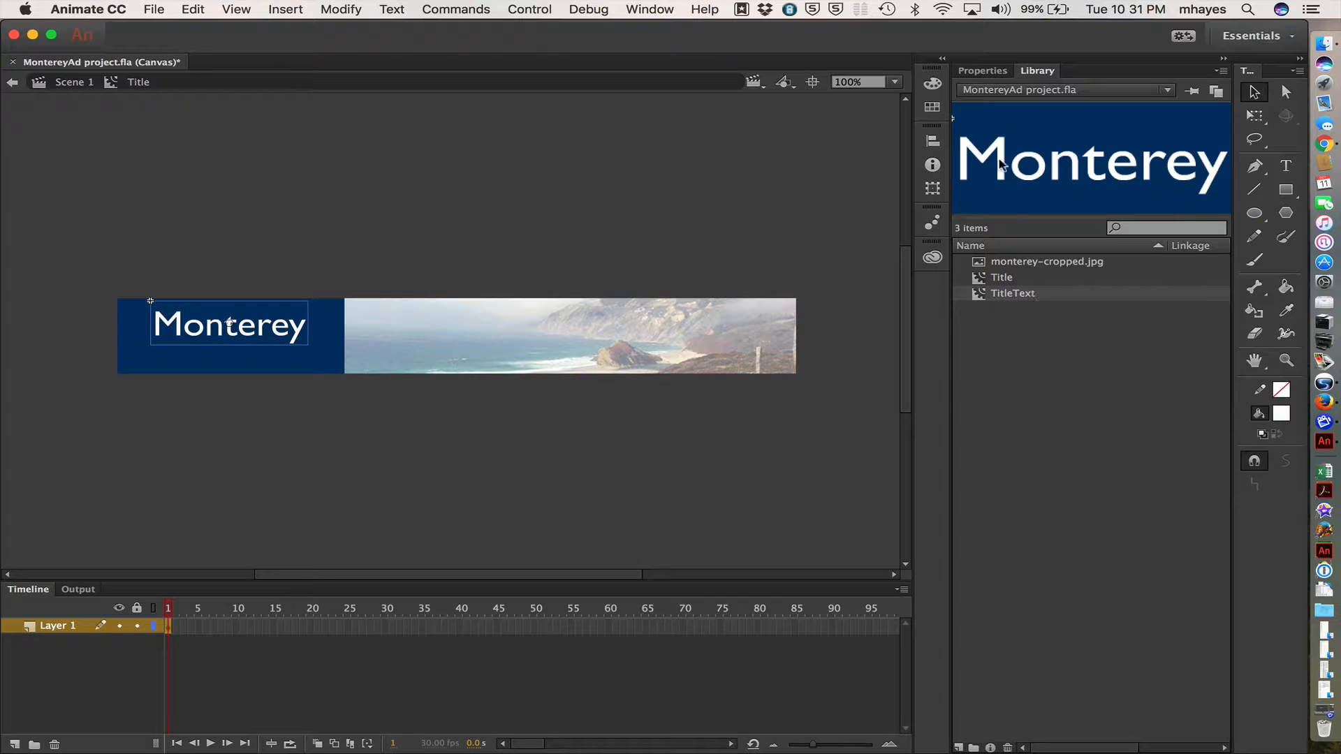
click(983, 71)
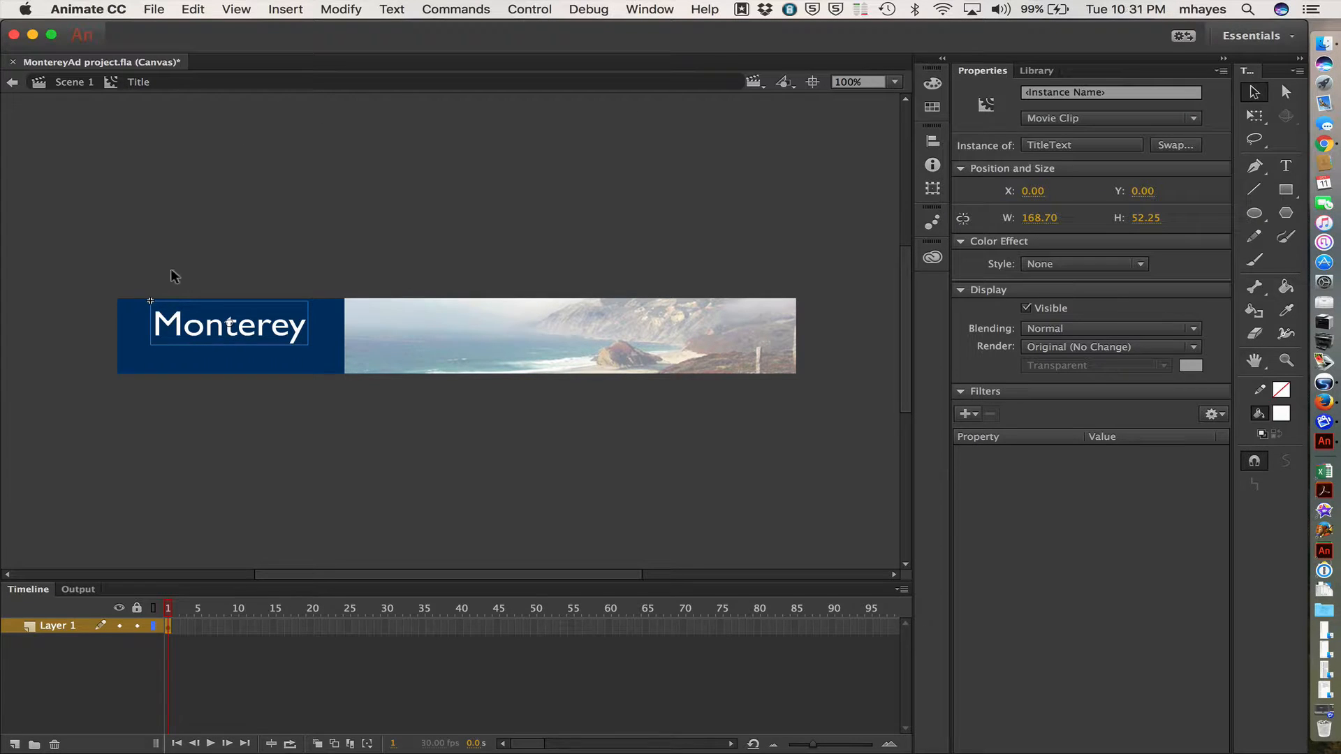
double_click(189, 332)
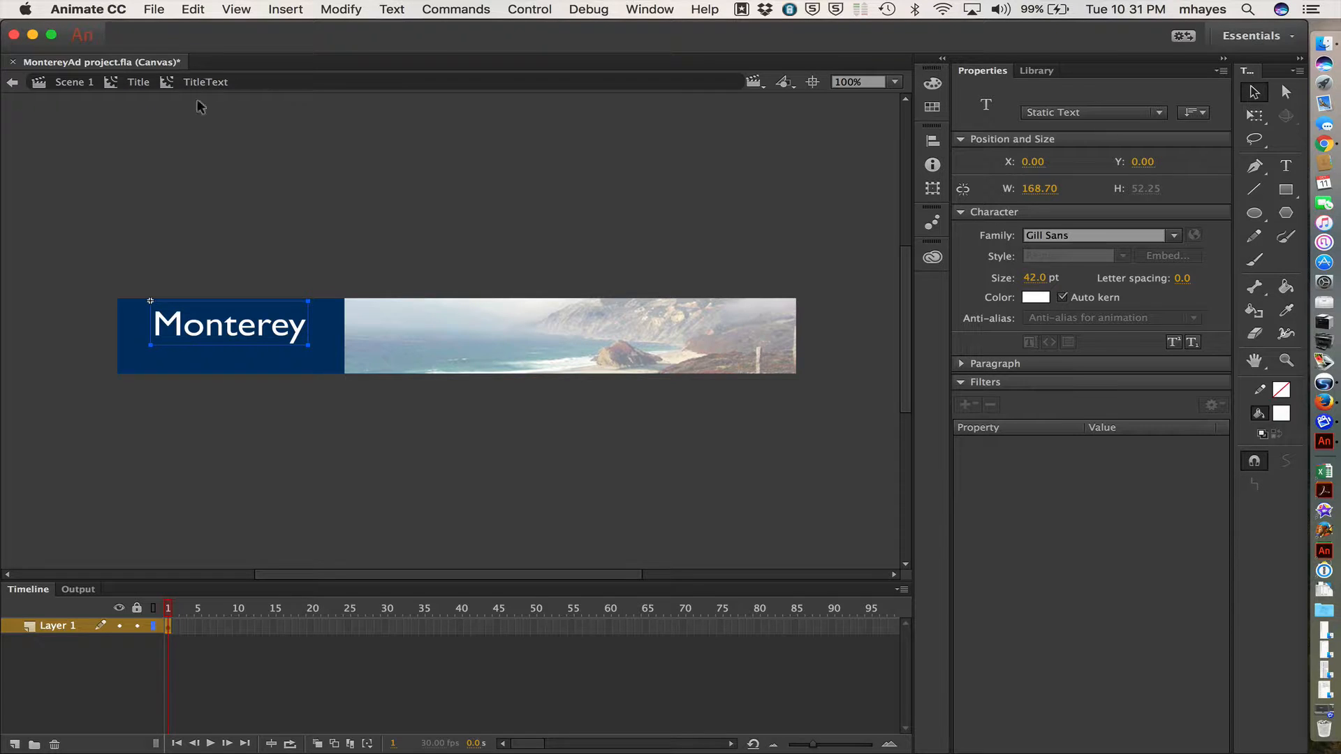
double_click(231, 324)
drag(271, 325, 220, 324)
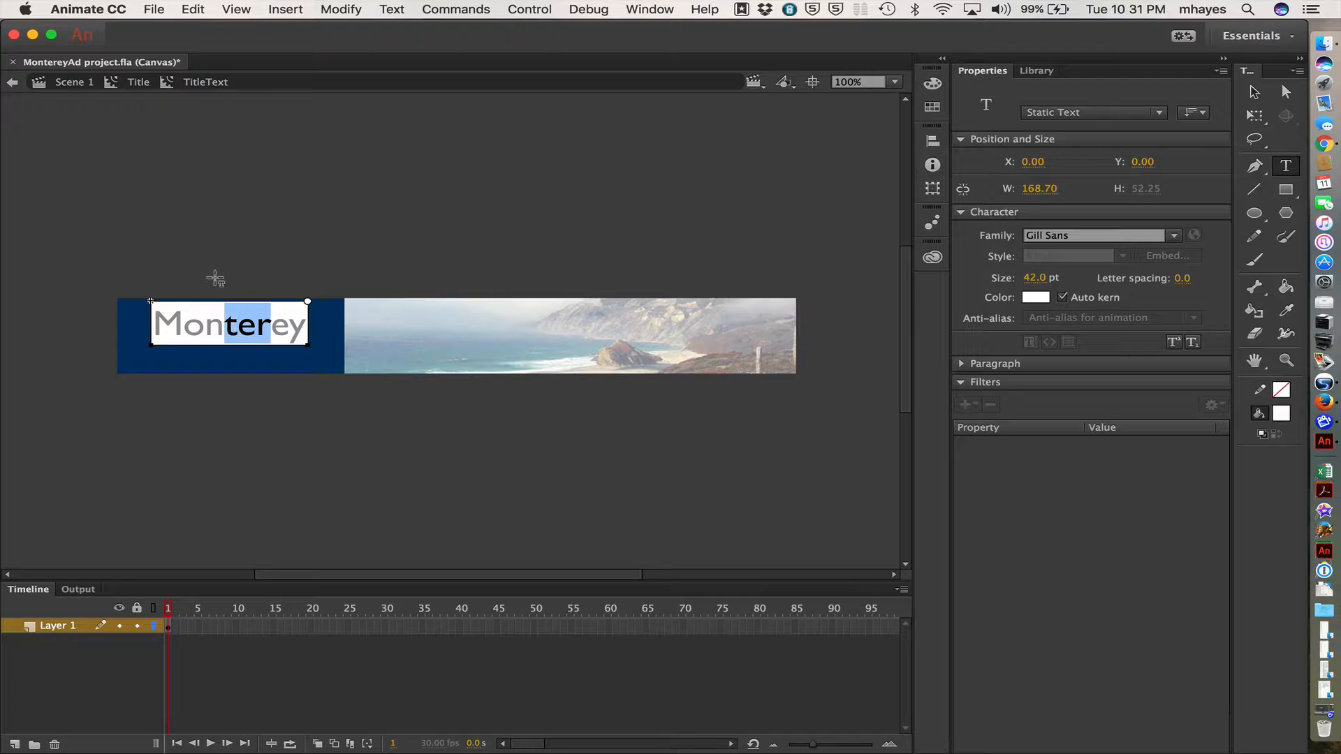
click(136, 89)
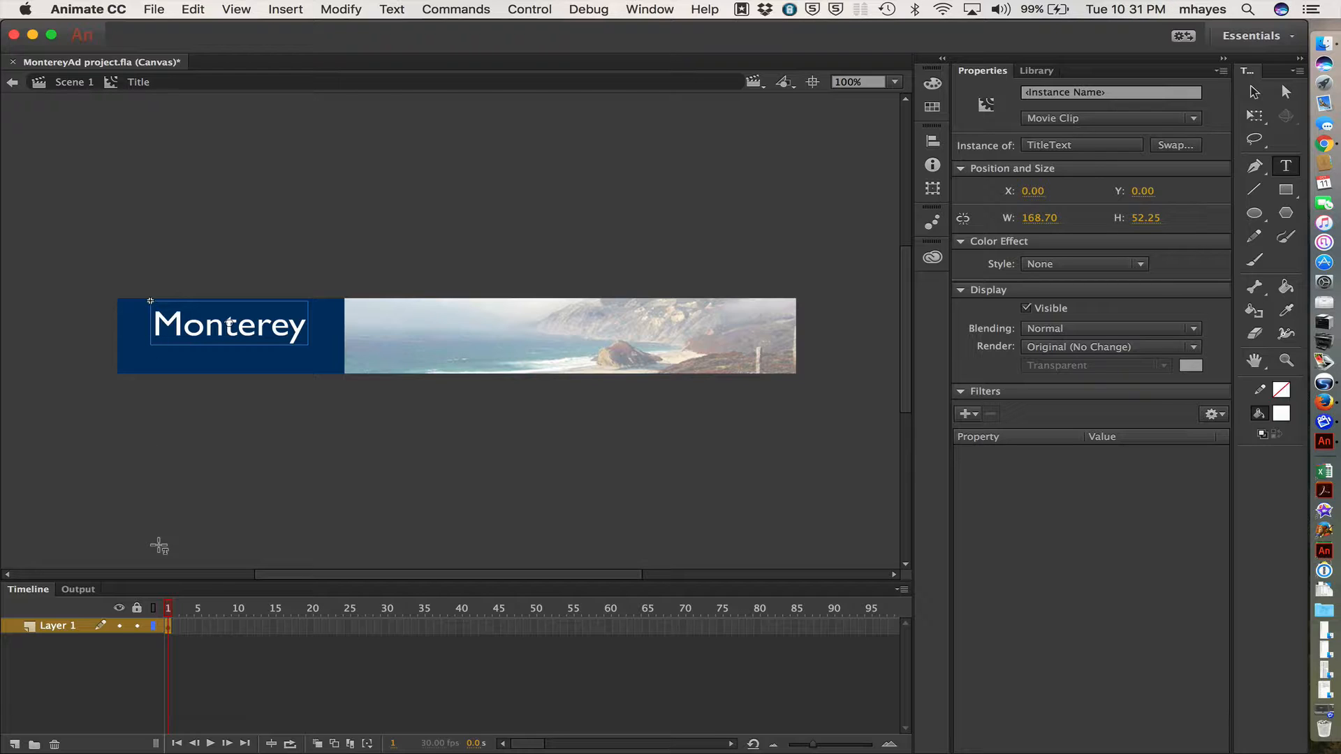
- Rename the only layer in the Title symbol's timeline as "Title"
double_click(51, 628)
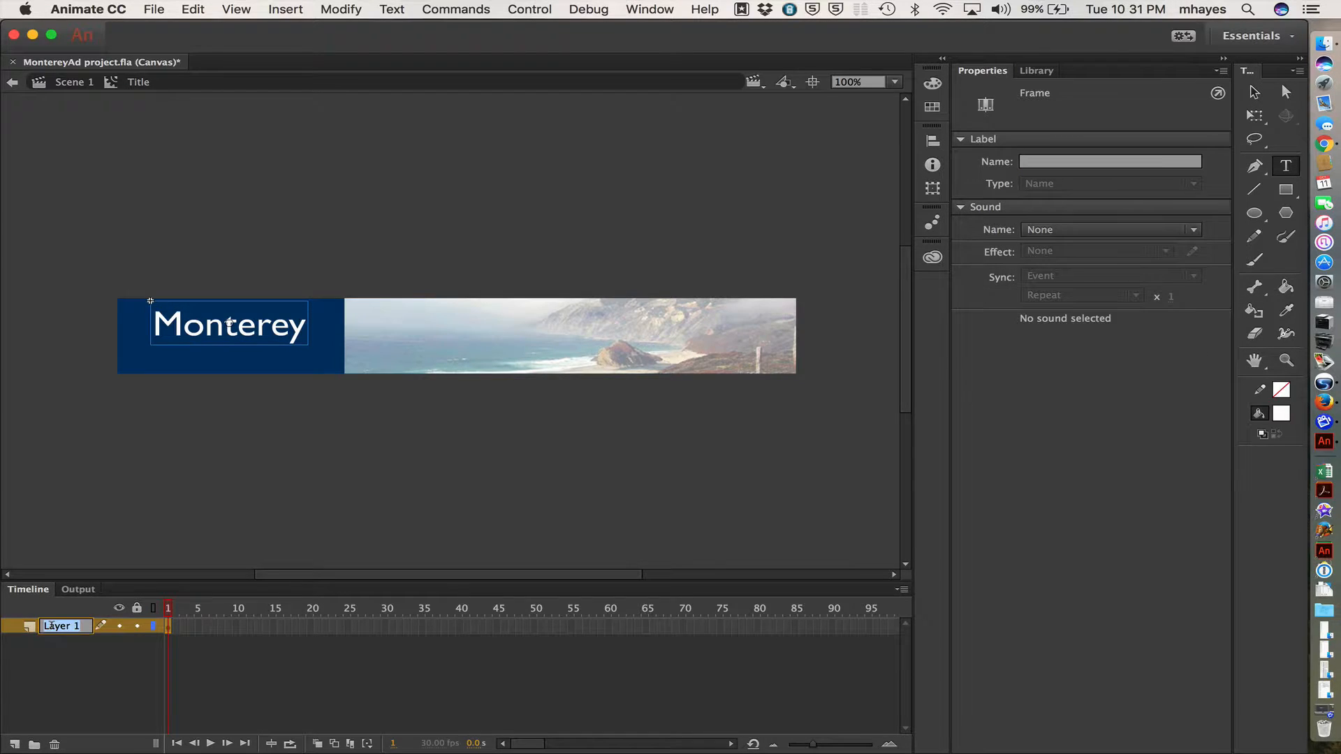
text(Title)
key(Return)
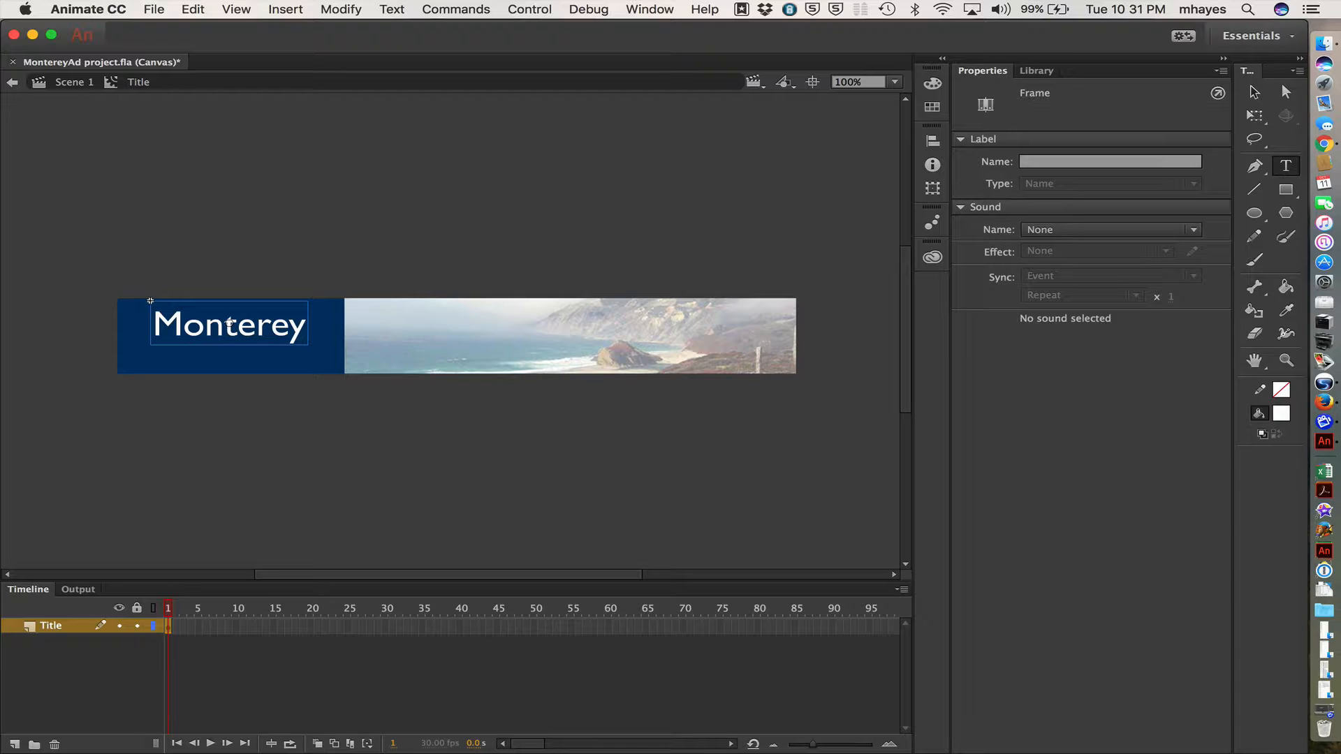
- Create a classic tween on frame 1 of the Title layer and switch to the Selection tool
right_click(167, 626)
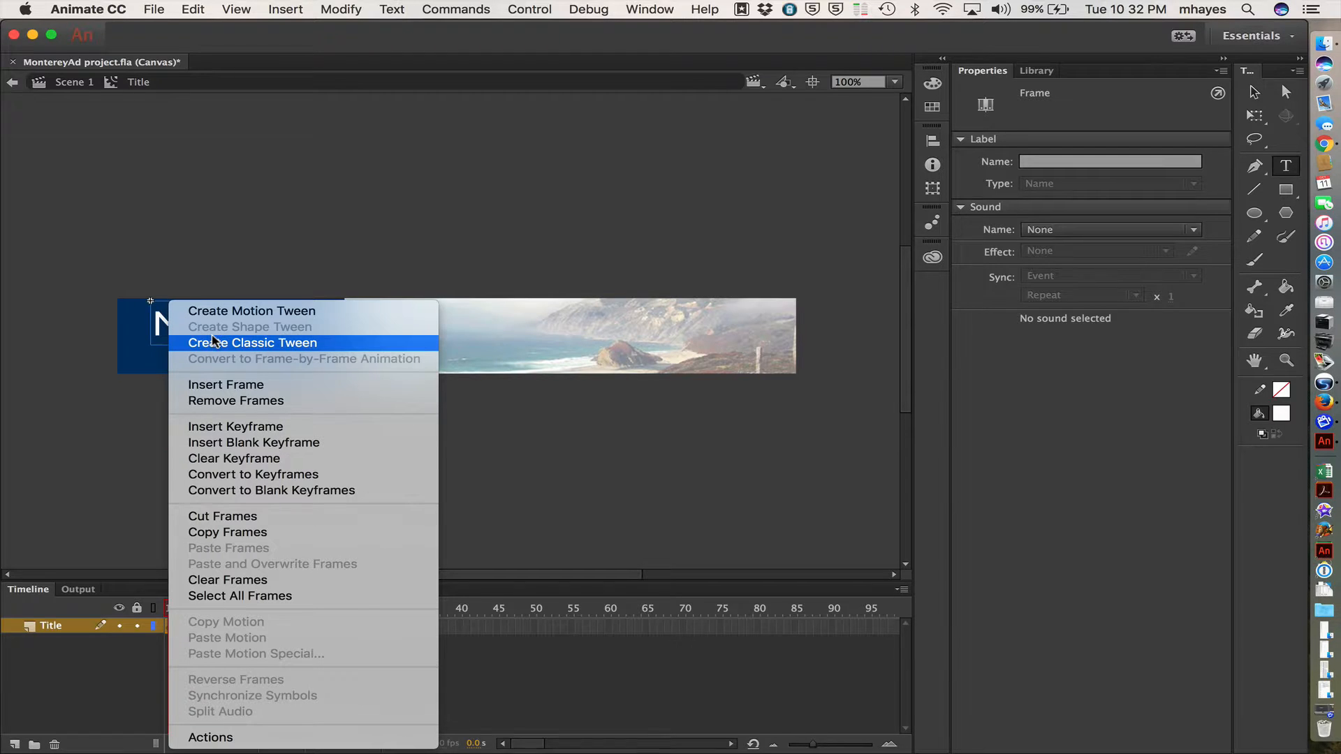
click(248, 342)
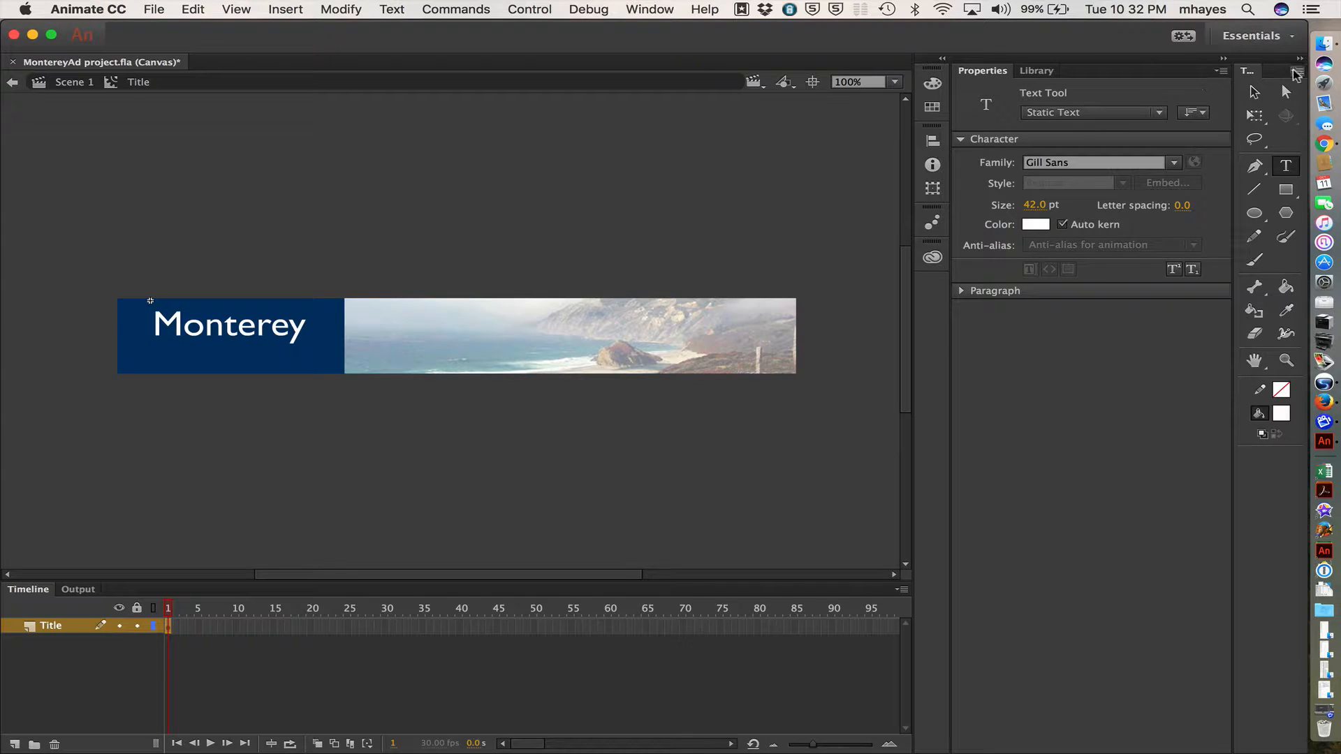
click(1255, 91)
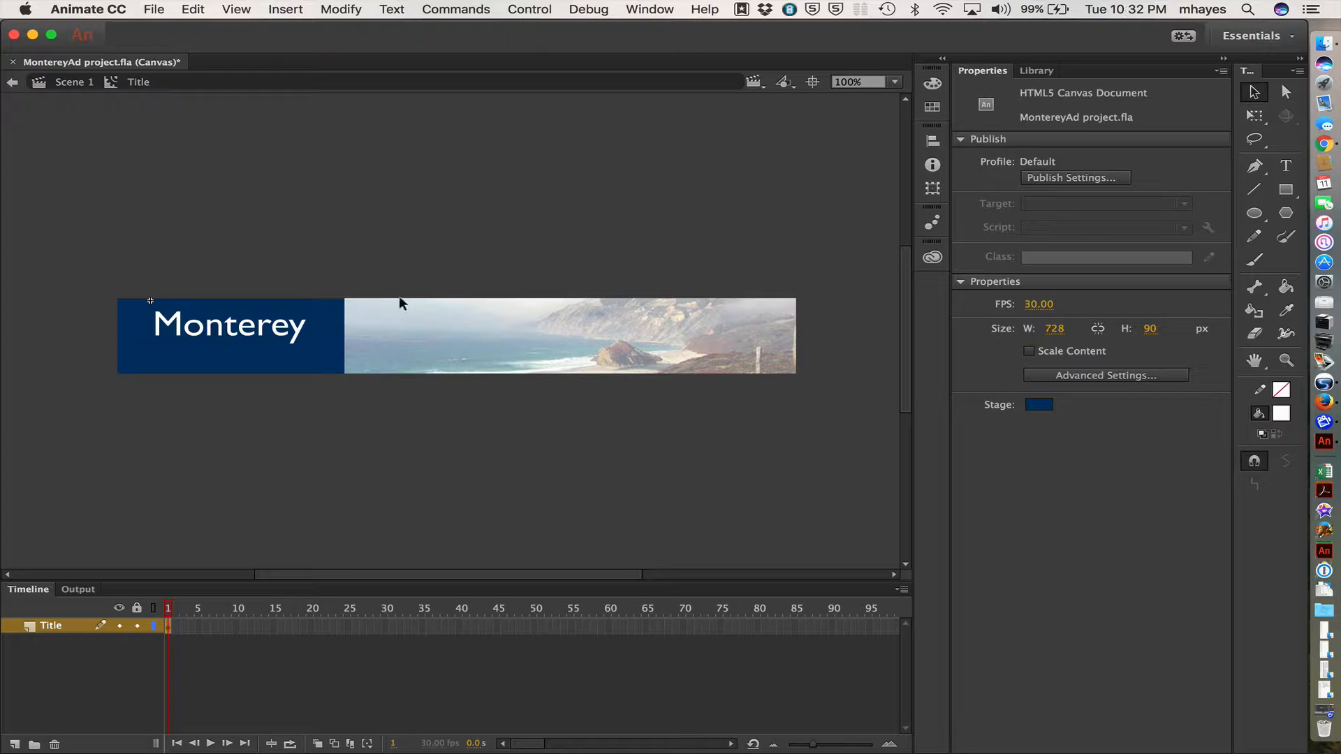
- On frame 1, move the Monterey text horizontally off the stage's left edge to X -209, Y 0 and set its alpha to 0%
click(289, 323)
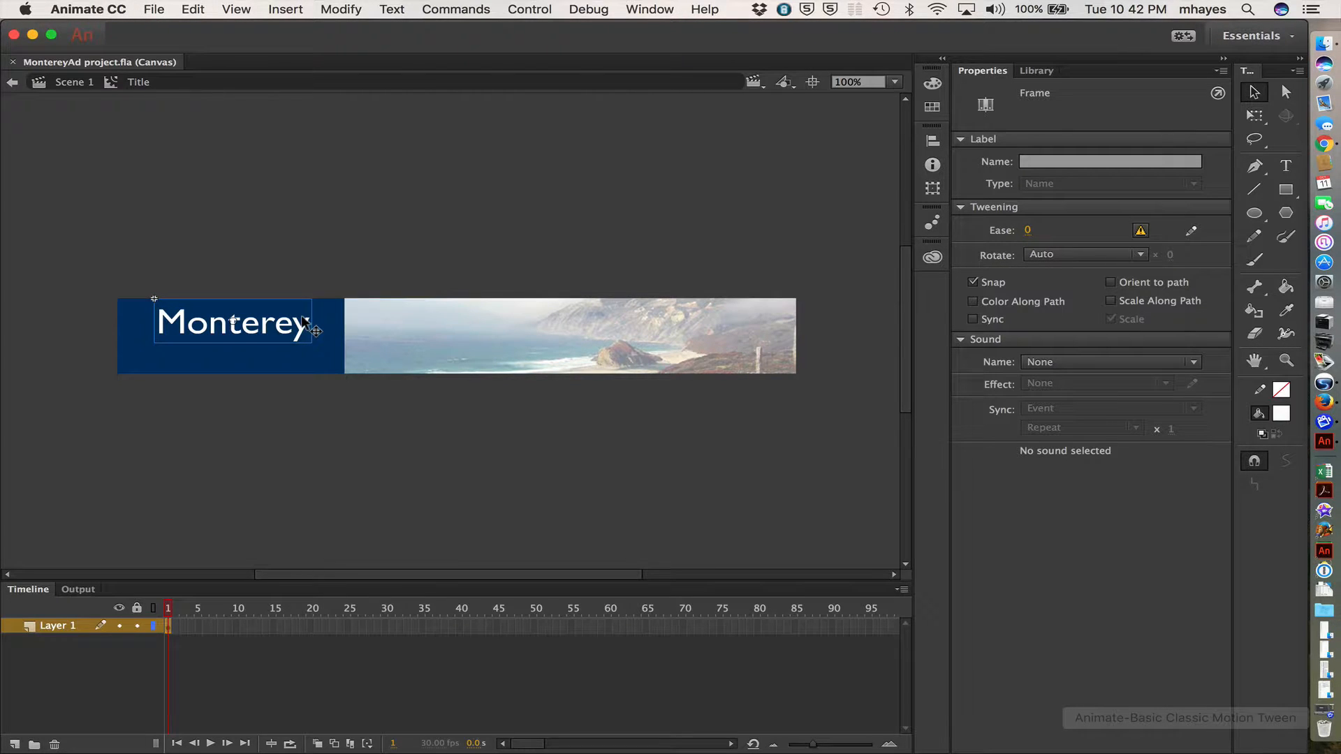
drag(304, 320, 109, 324)
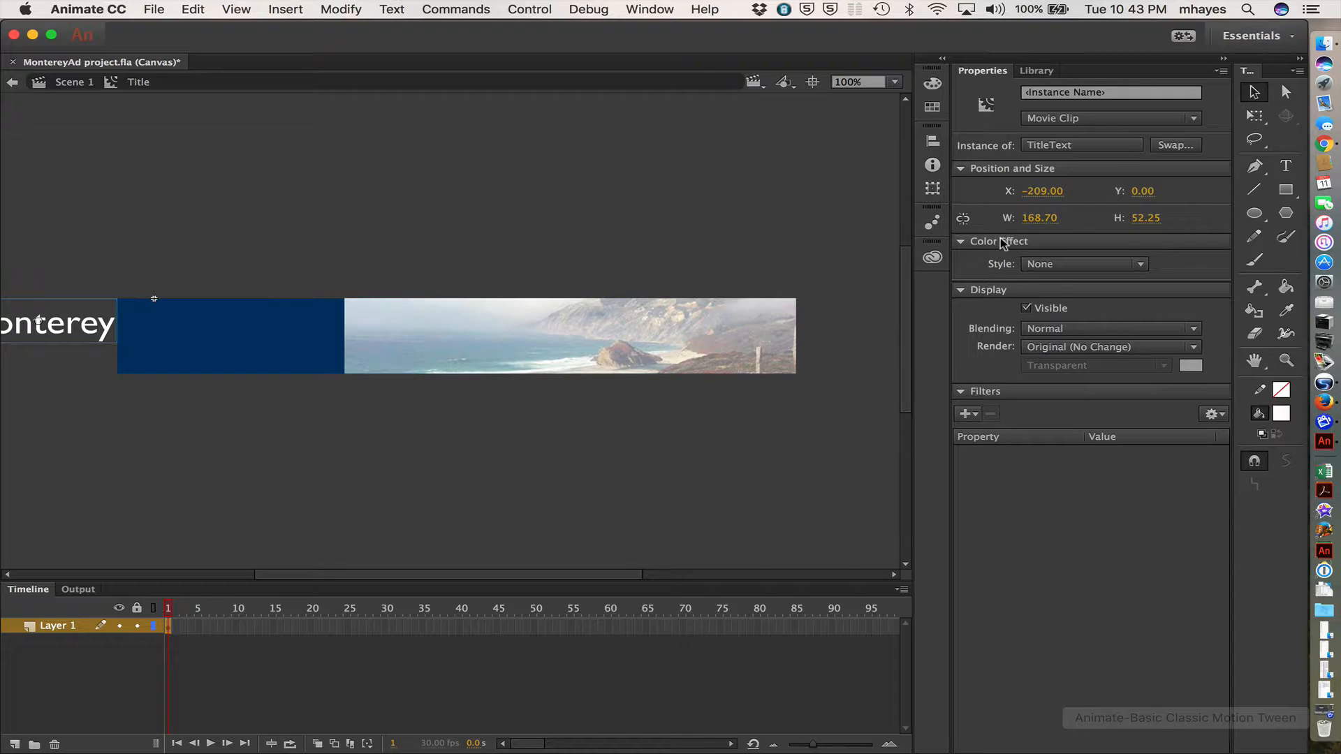
click(1033, 267)
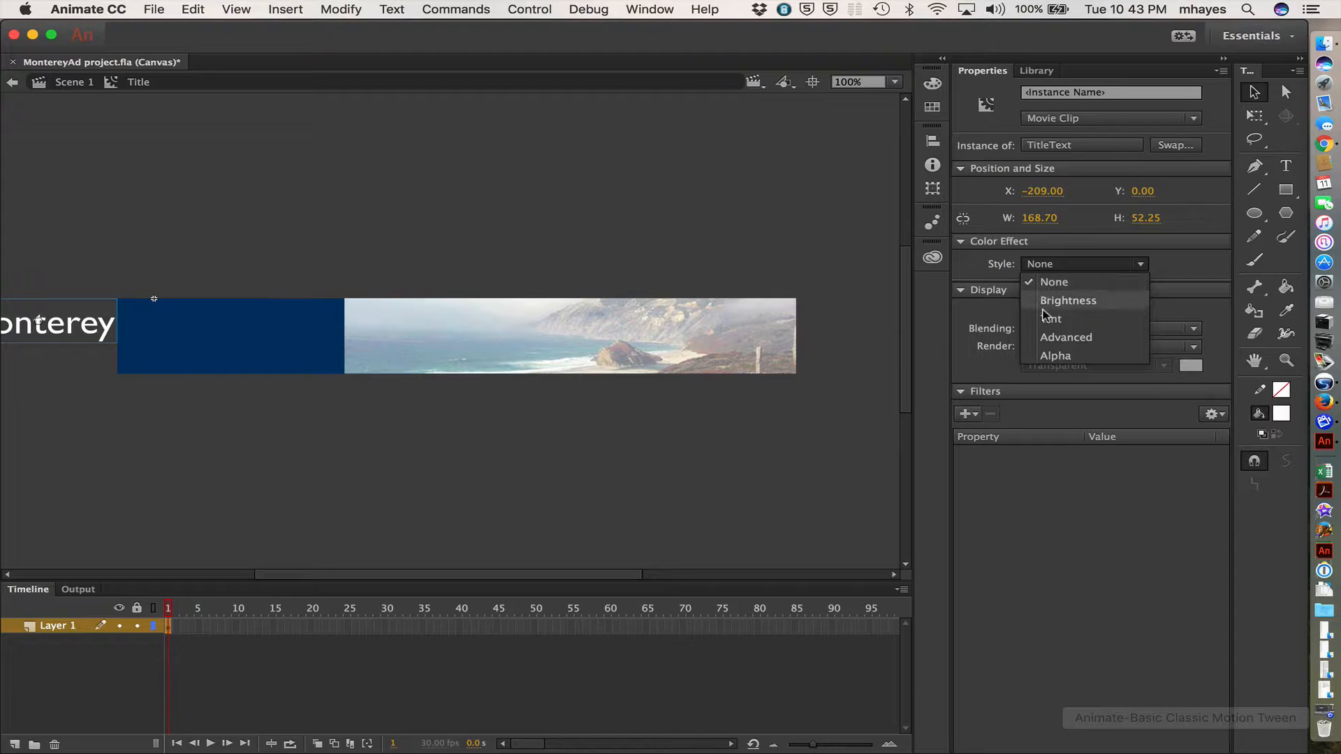
click(1046, 354)
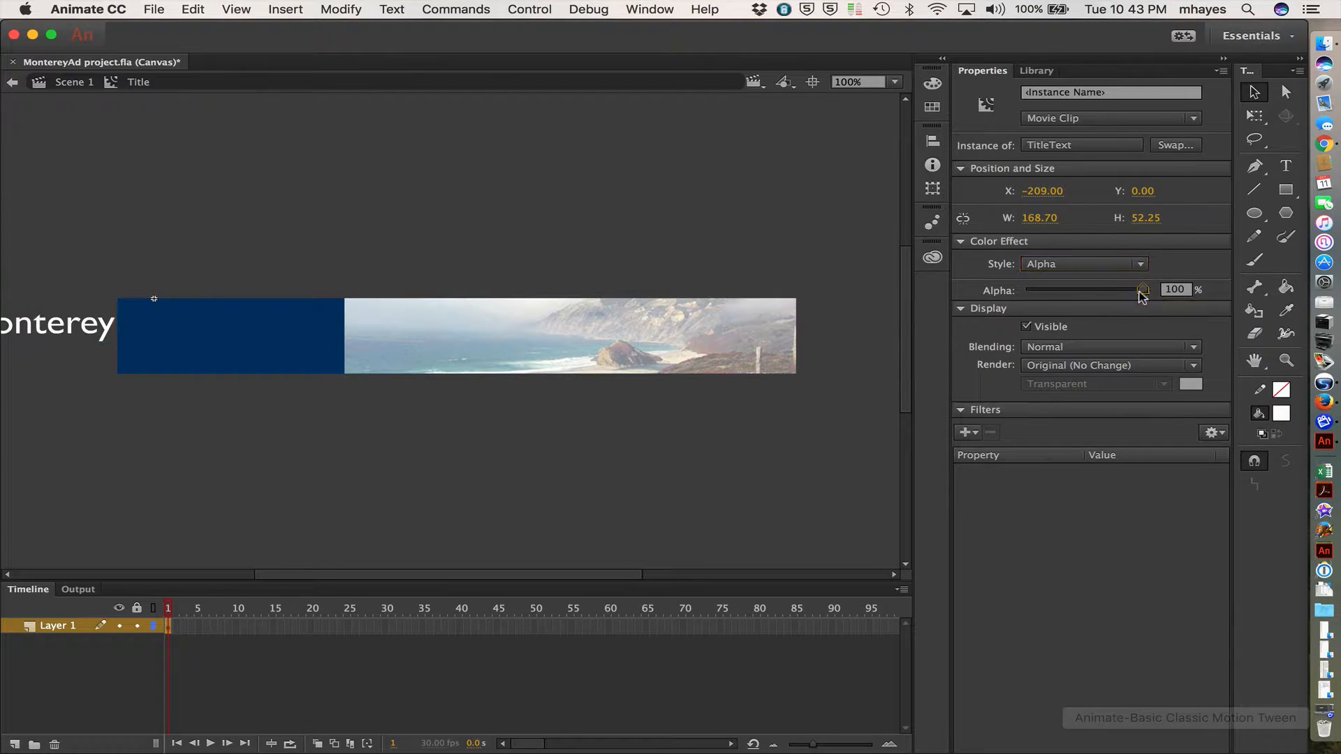
drag(1144, 289, 1008, 291)
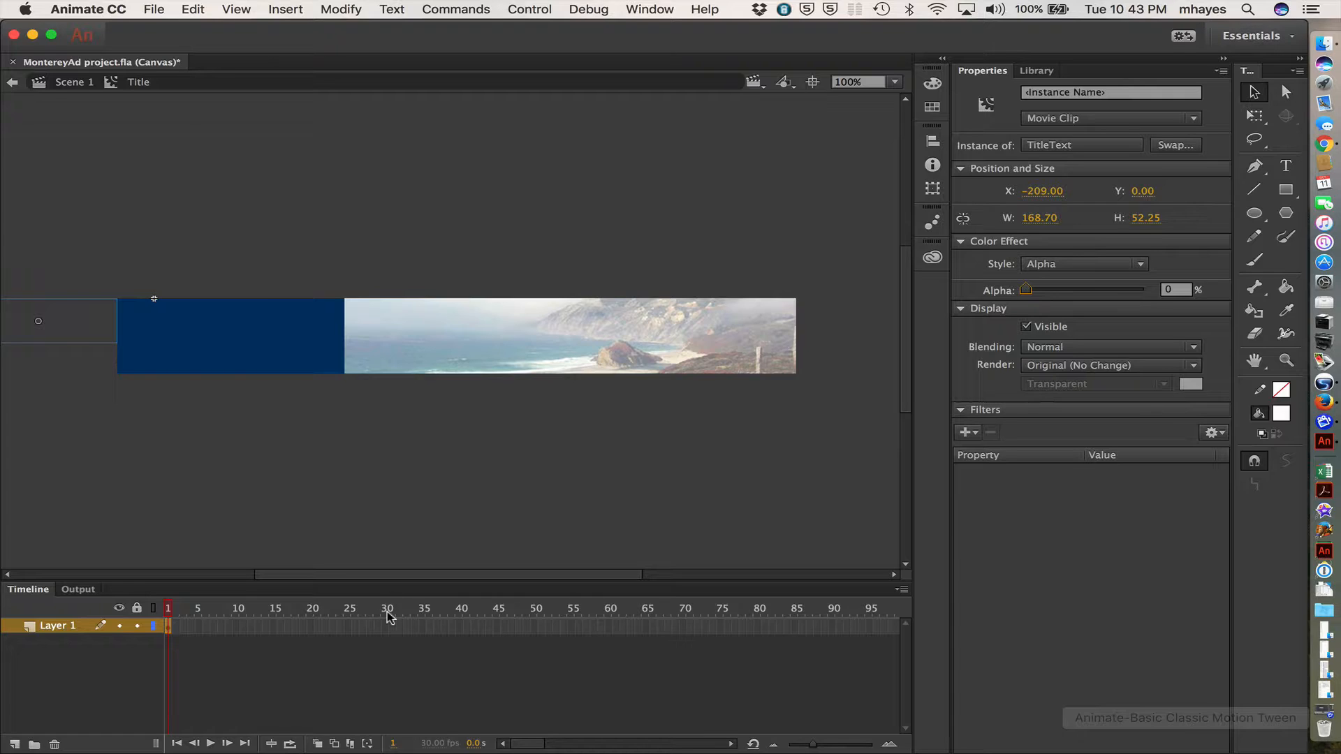
- Insert a keyframe at frame 45 and place the Monterey text there at X 0, Y 0 with 100% alpha
right_click(499, 626)
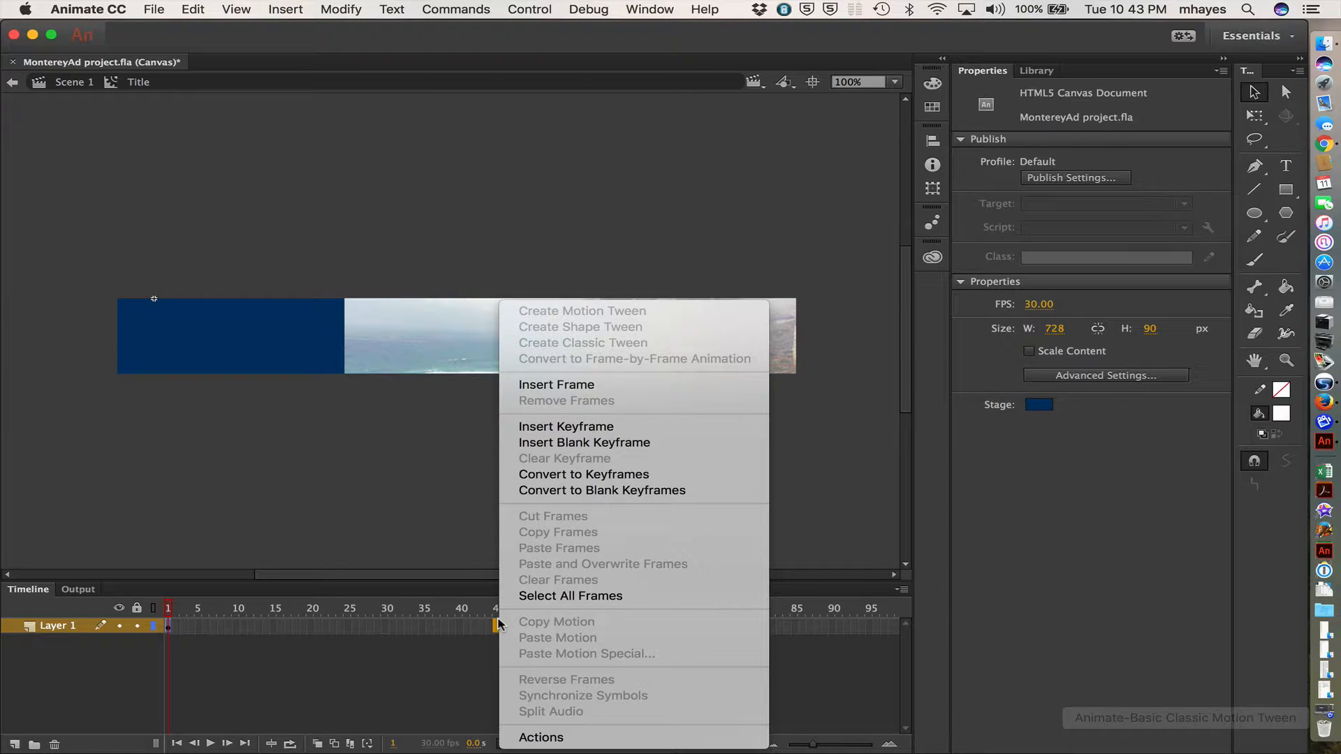
click(566, 427)
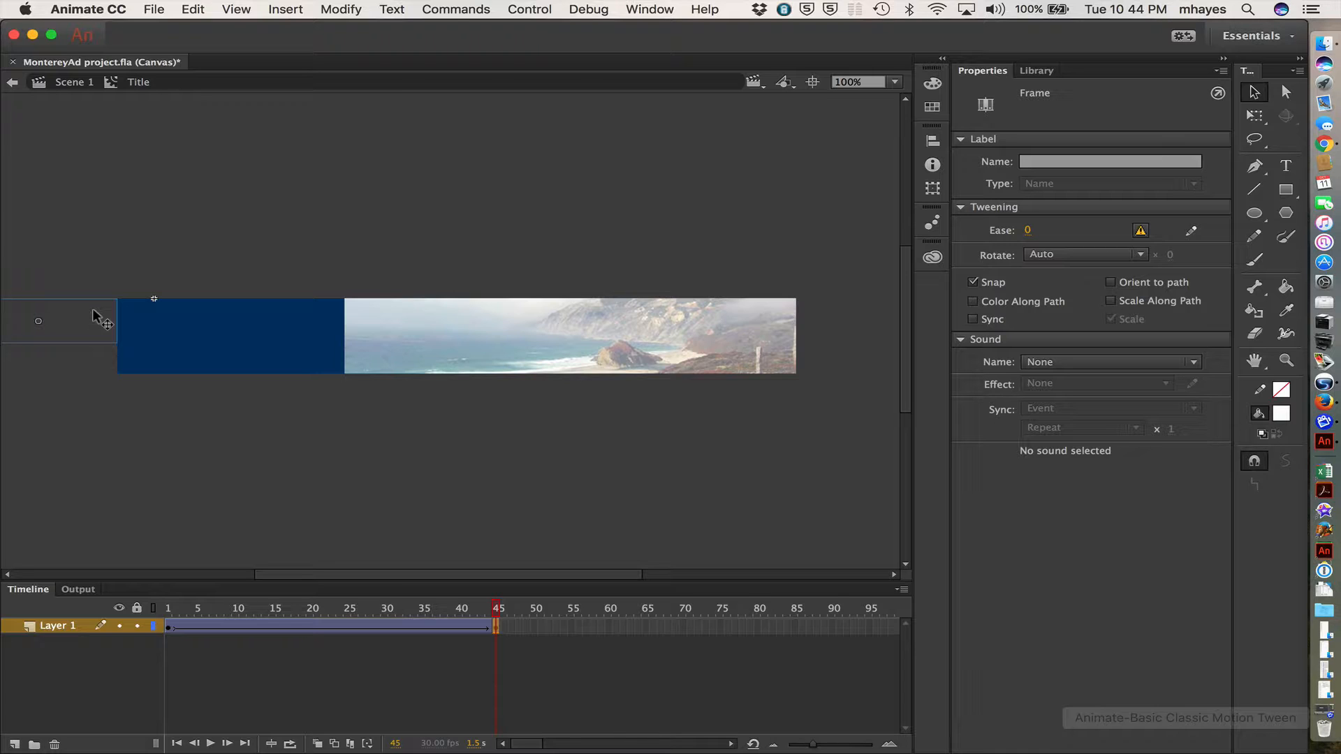
drag(92, 309, 287, 316)
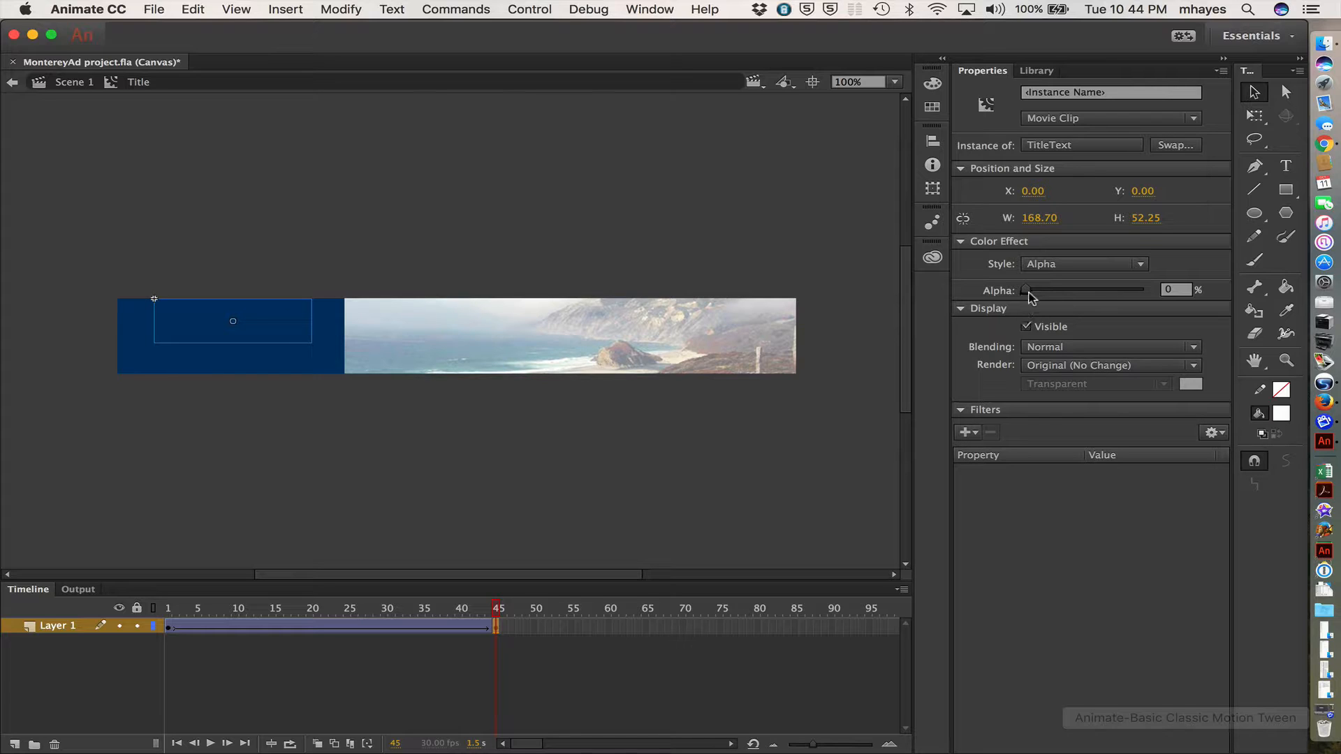
drag(1027, 290, 1173, 299)
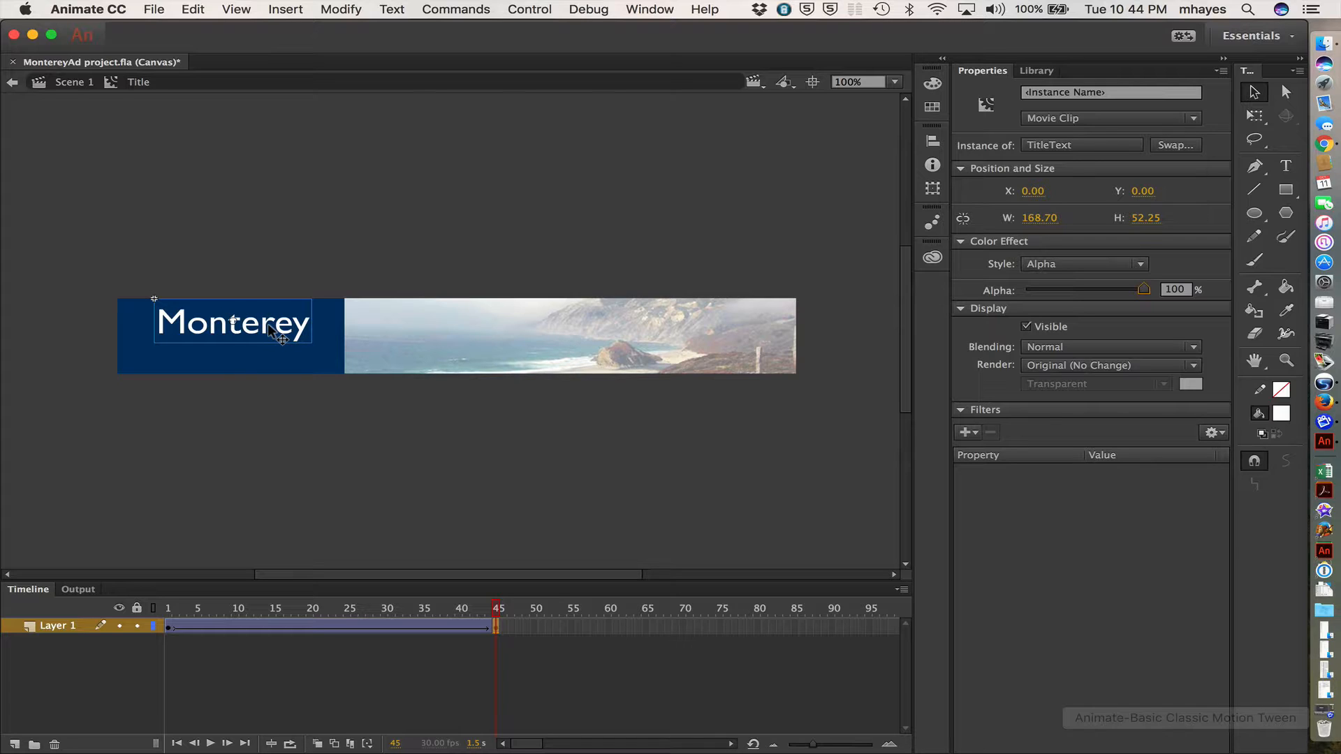
- Save the project and play the title animation twice from frame 1 in the timeline
click(155, 8)
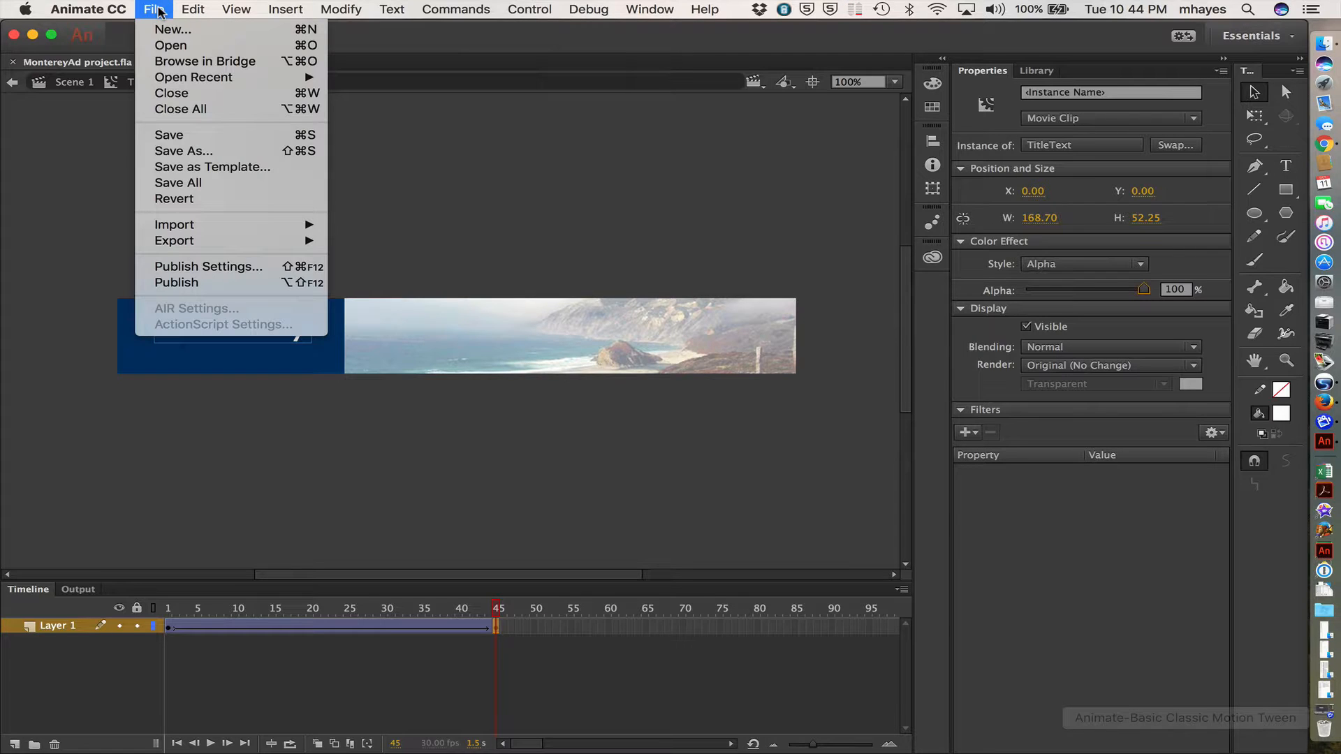
click(169, 135)
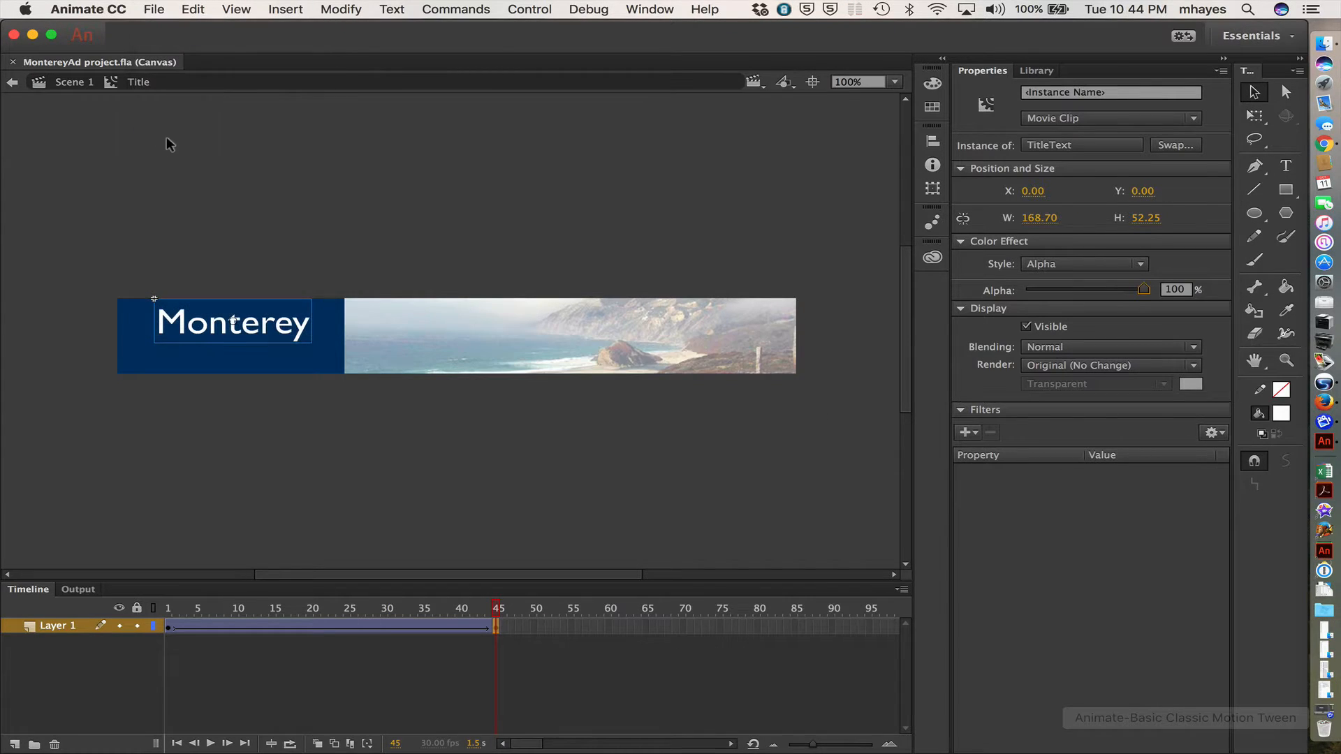
click(175, 744)
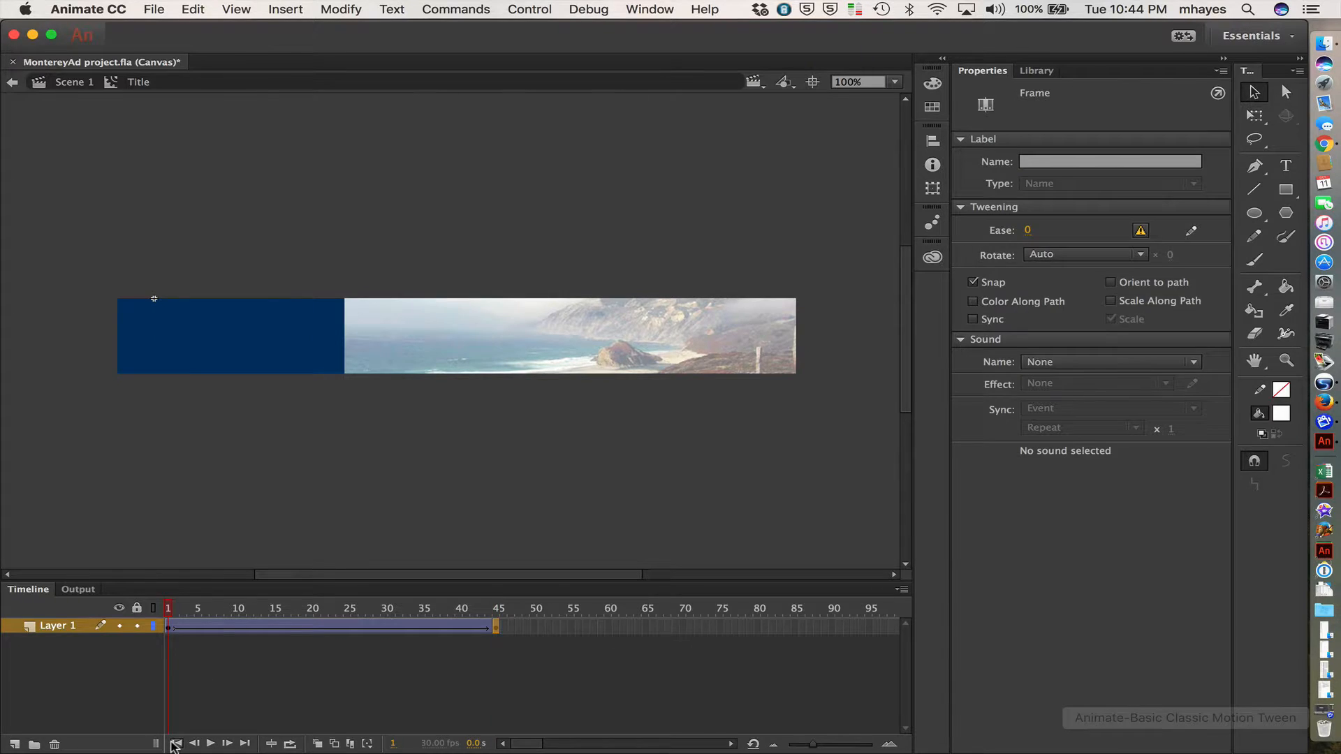
click(209, 745)
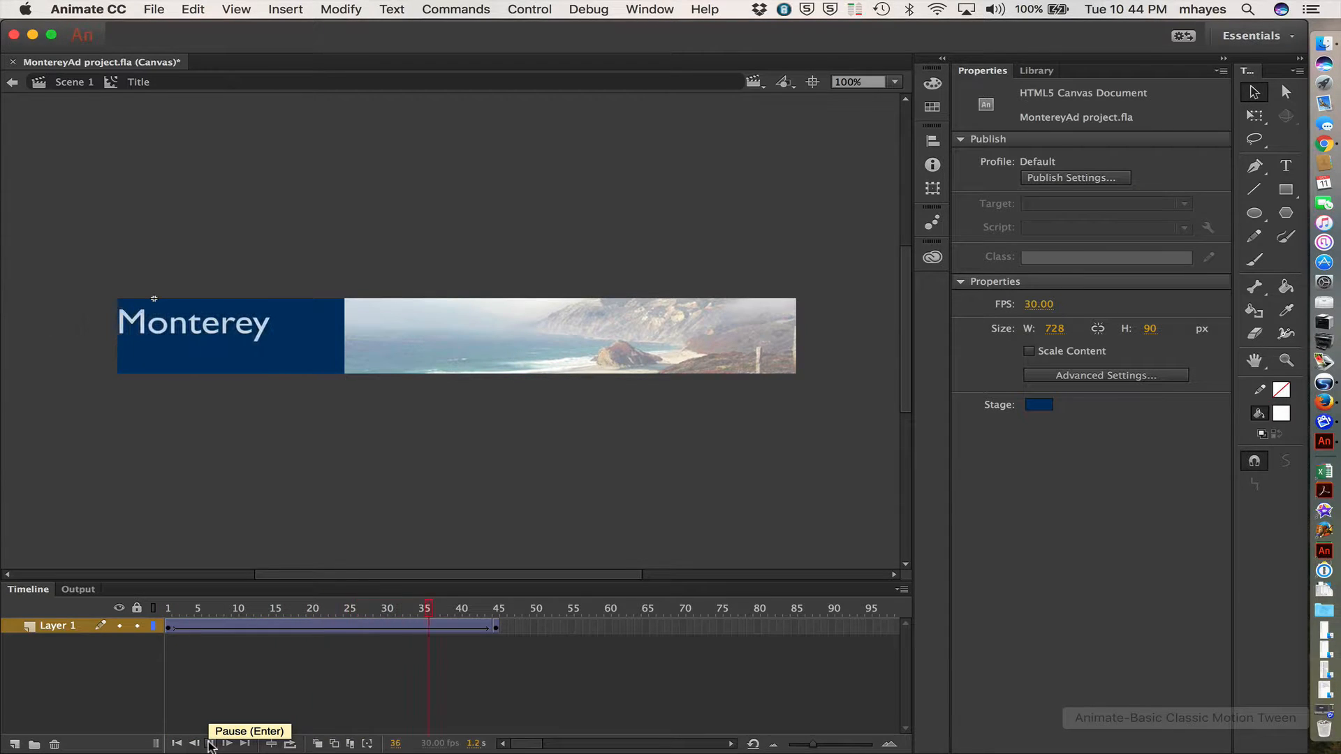
click(175, 744)
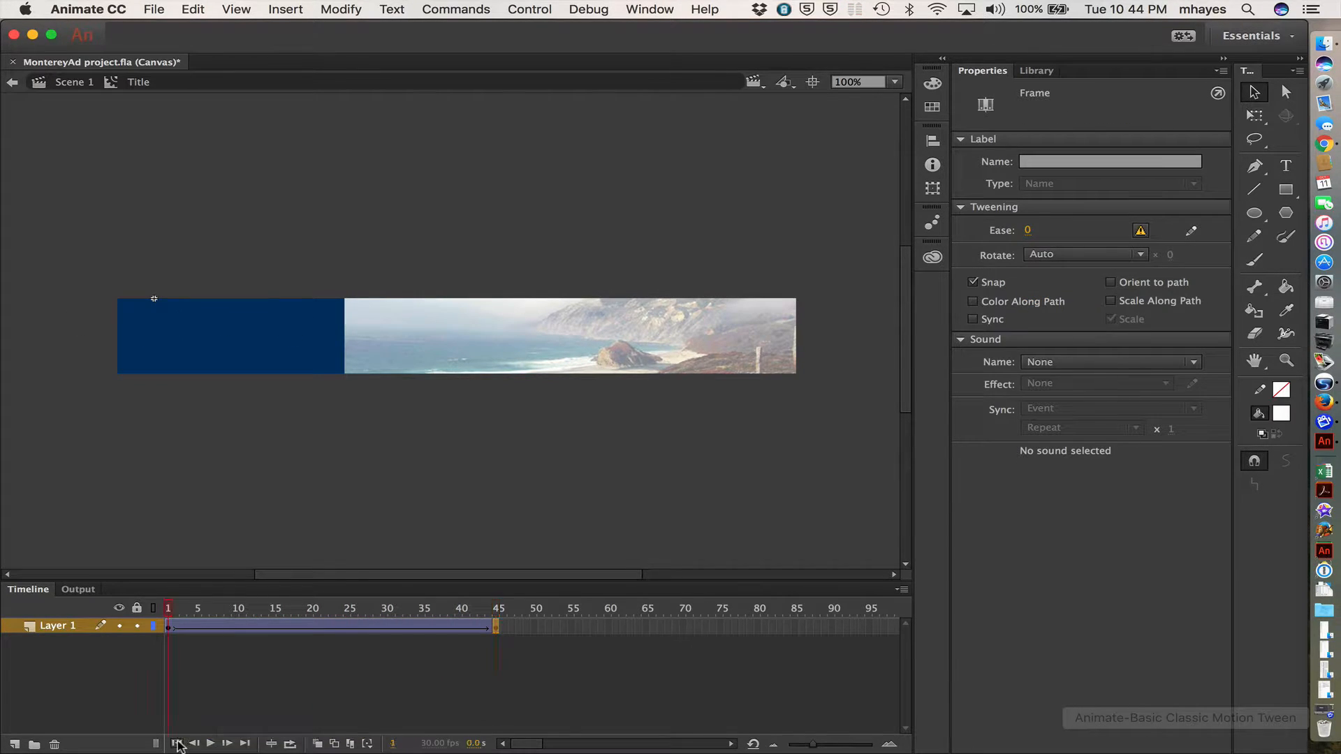
click(209, 745)
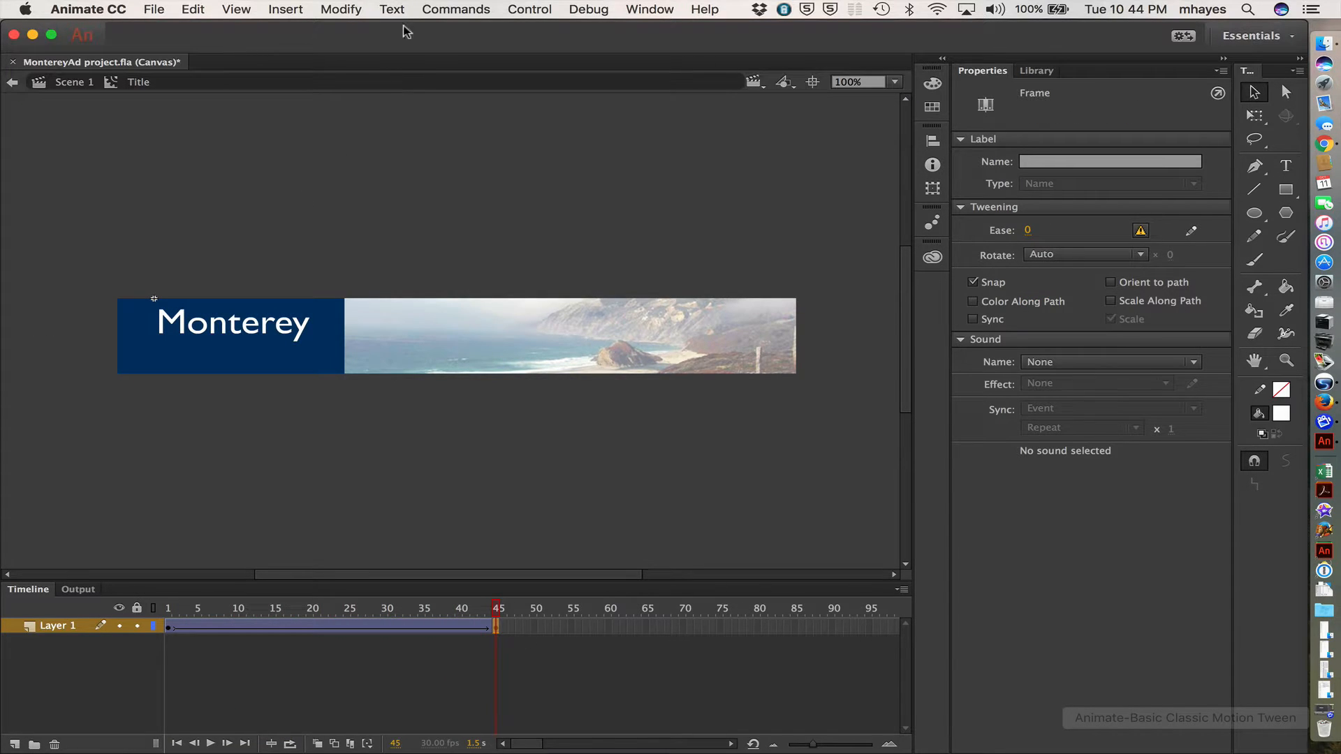
- Test the banner animation in the browser, close the preview page, and switch back to Animate CC
click(450, 8)
mouse_move(521, 7)
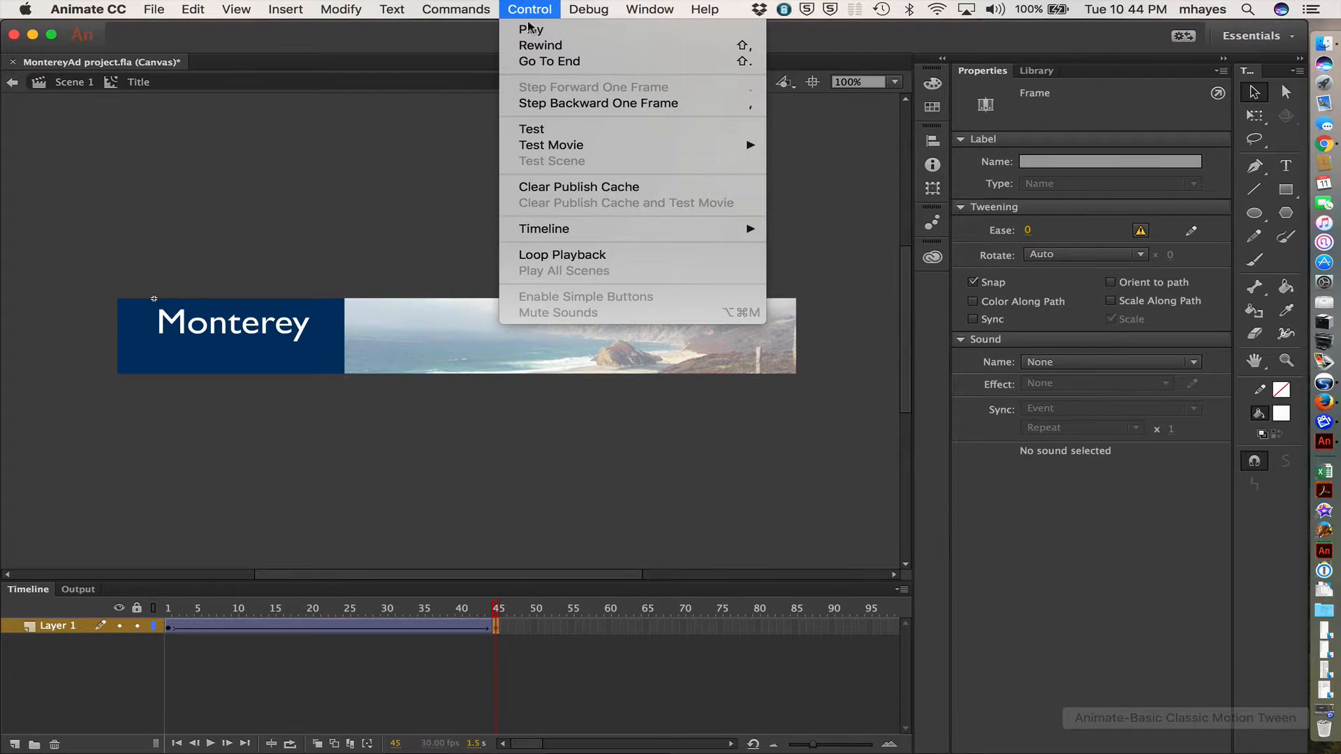
click(545, 131)
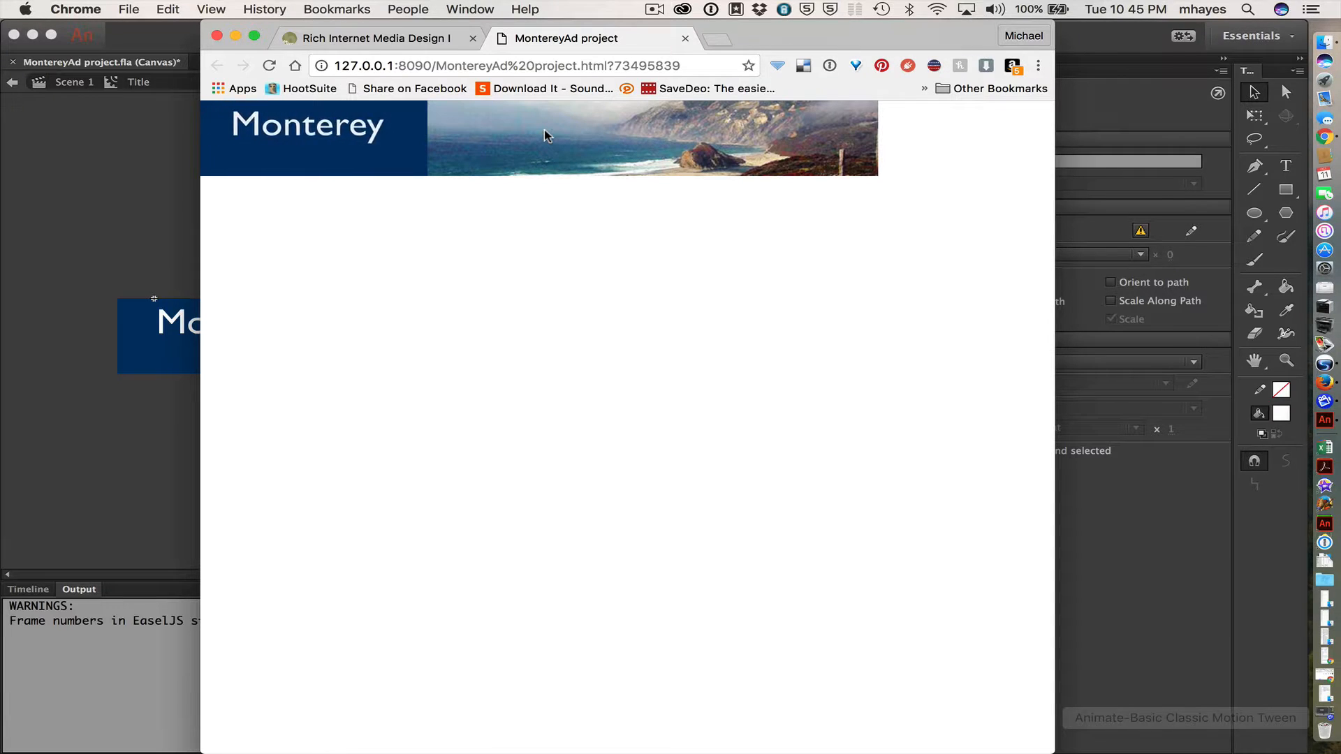
click(684, 38)
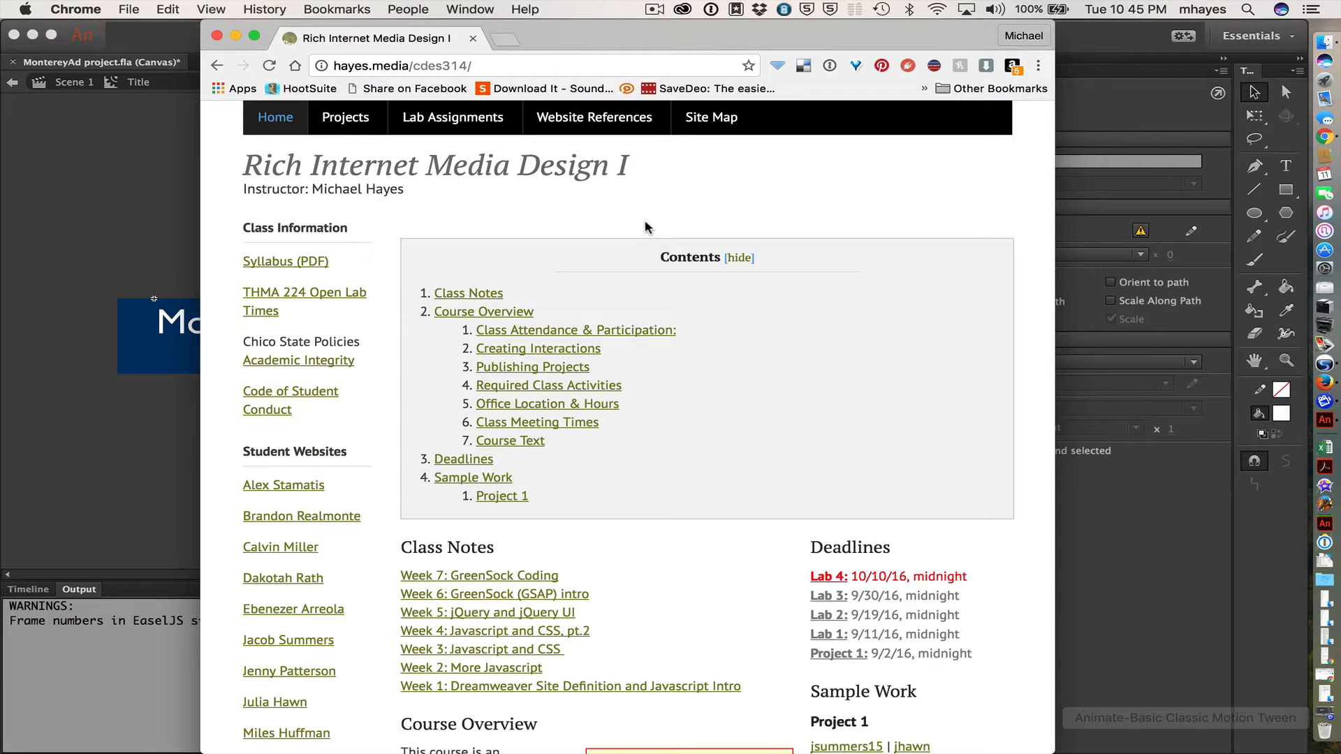
key(super+Tab)
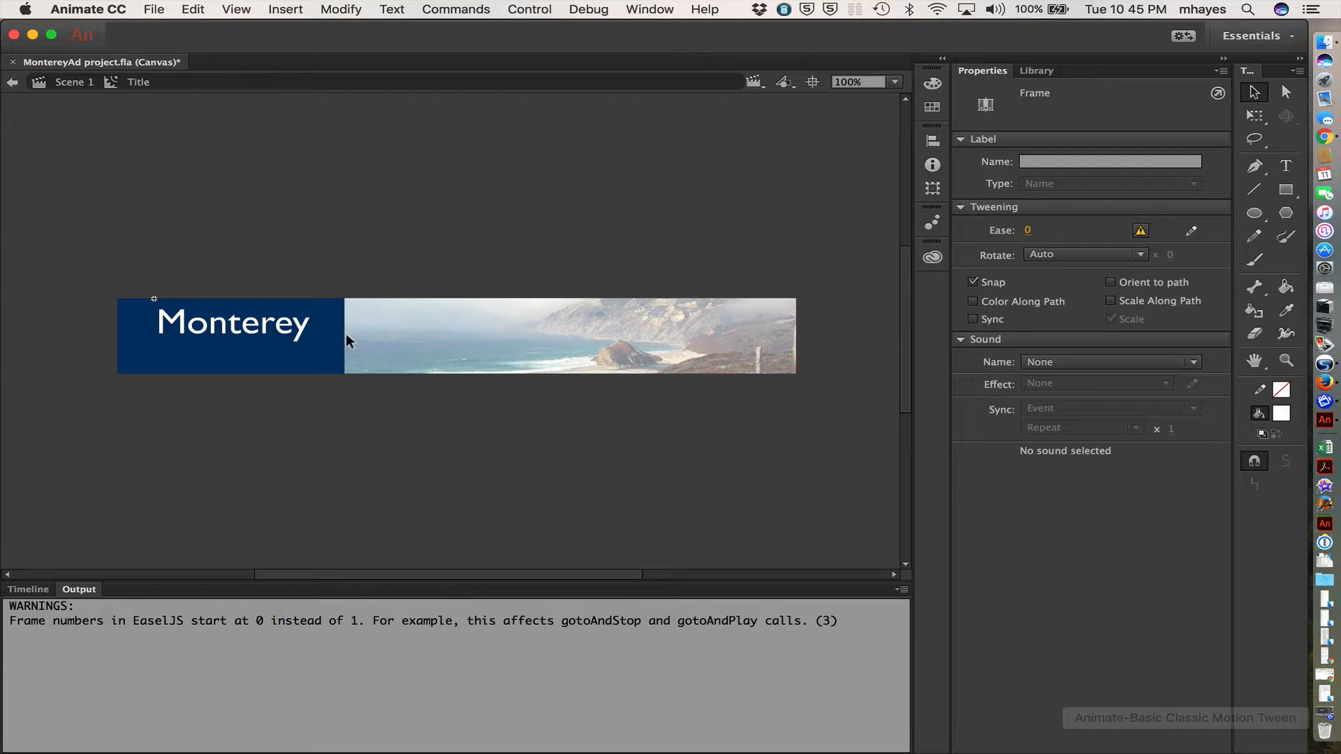
- Set the ease of the classic tween starting at frame 1 to -100 (in) and play the title animation
click(224, 328)
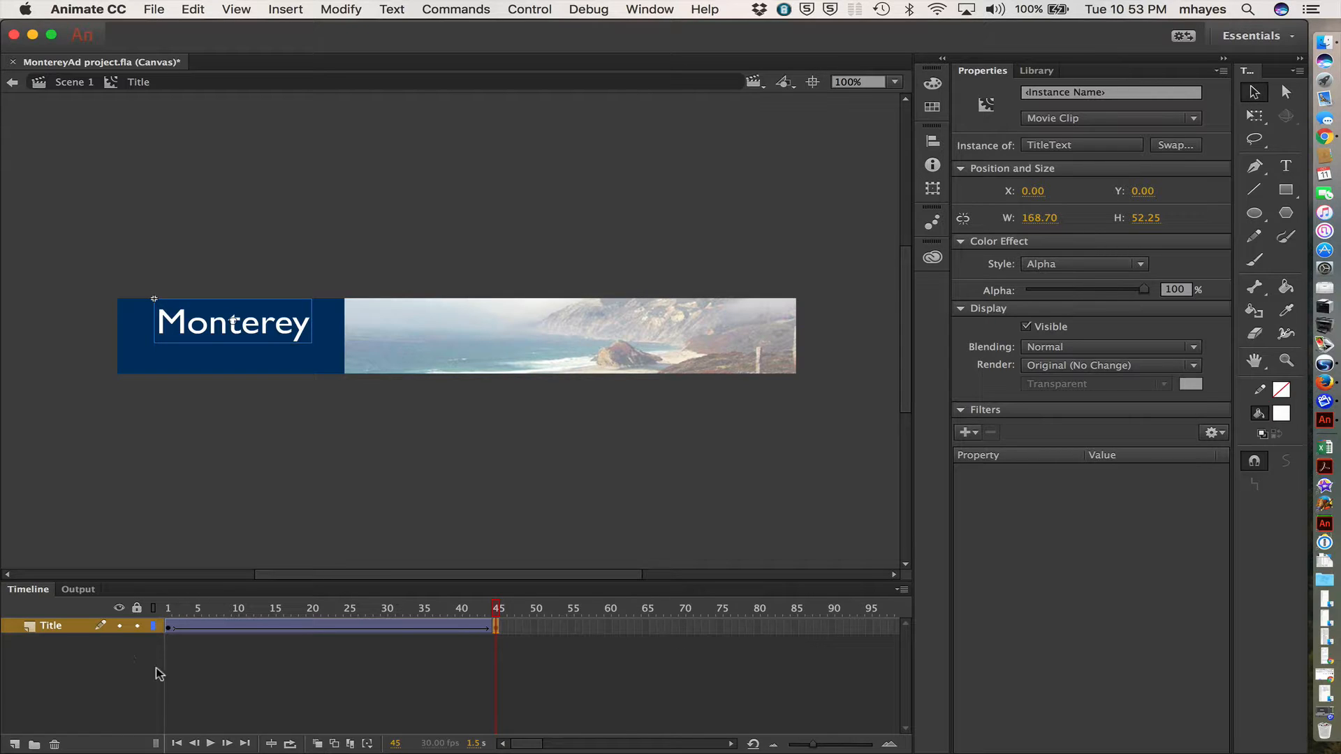
click(168, 626)
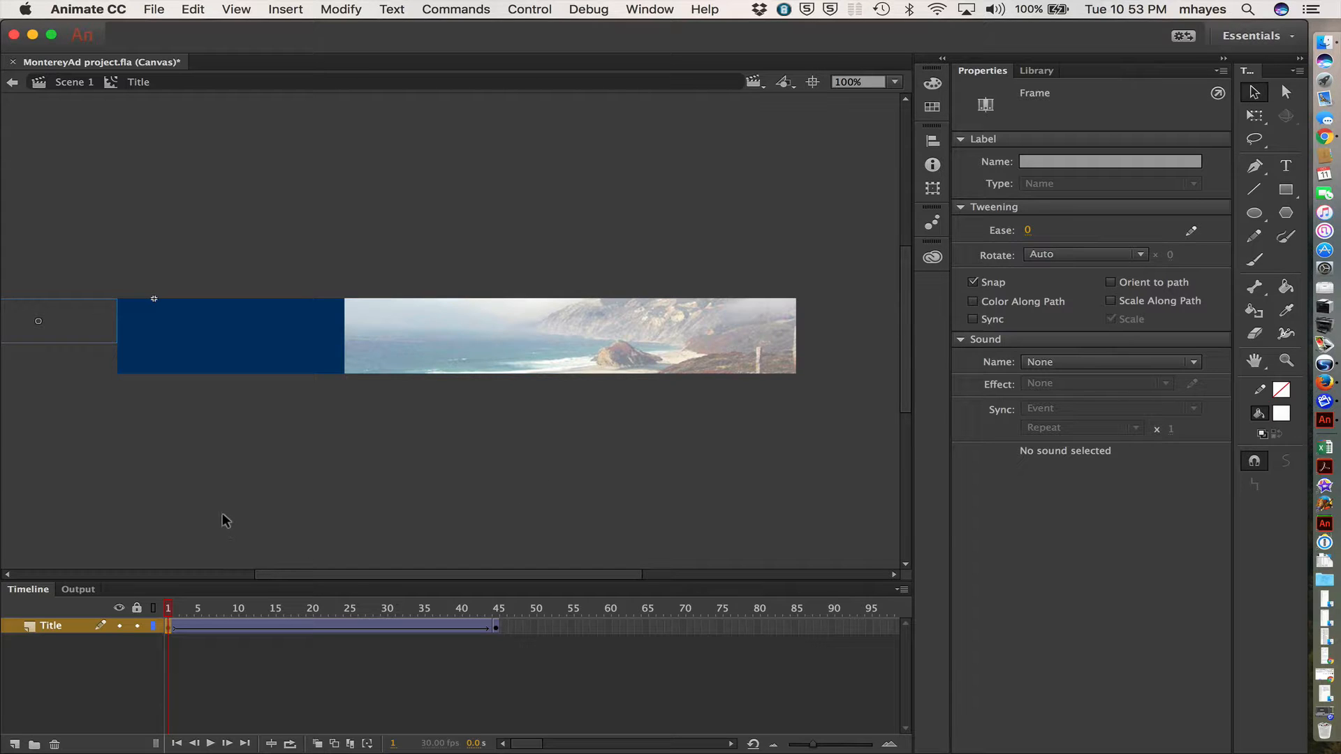
click(145, 359)
click(97, 316)
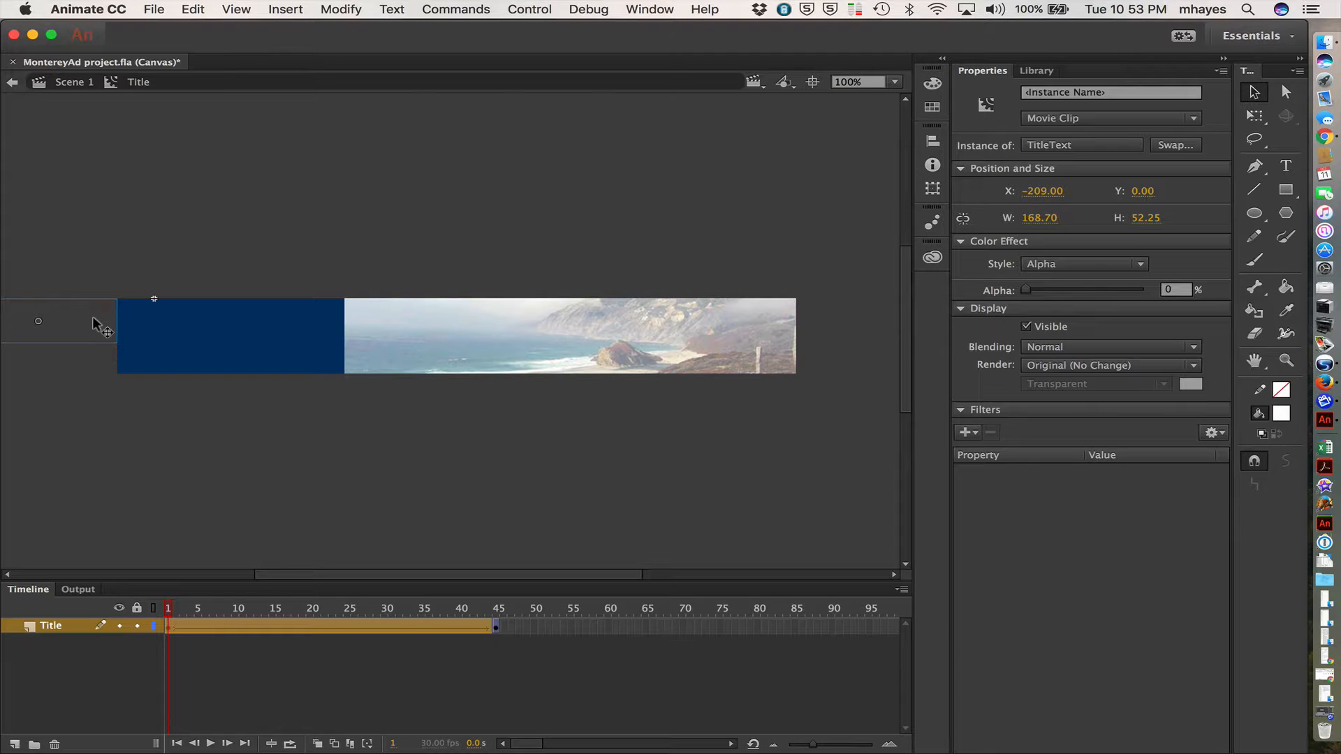
click(165, 623)
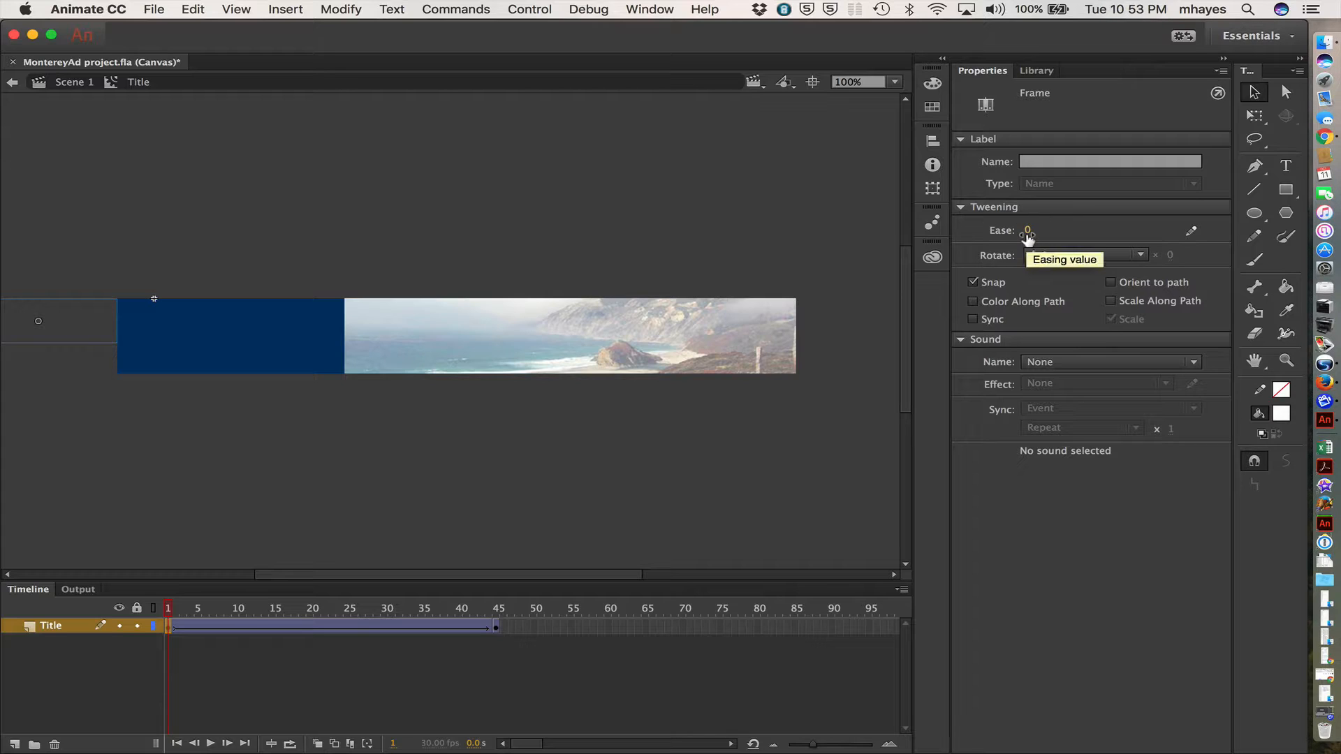
drag(1028, 234, 771, 220)
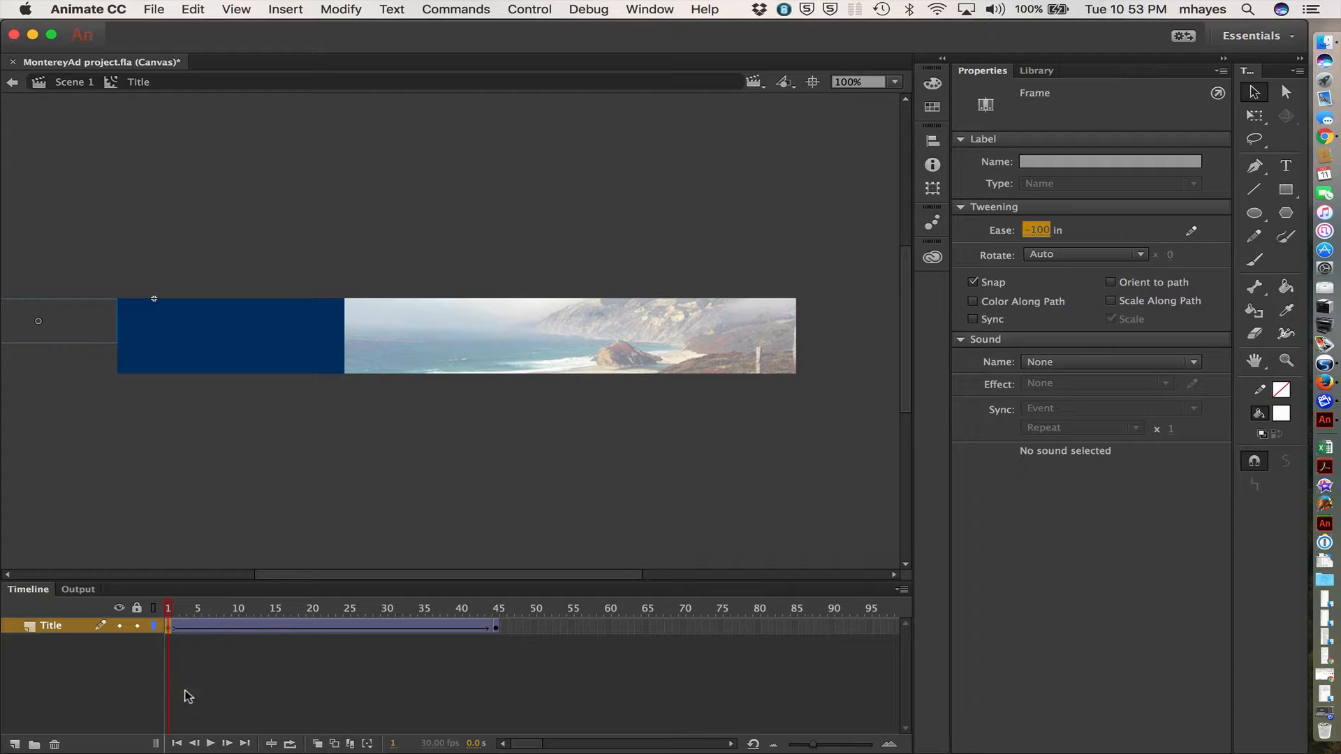
click(210, 744)
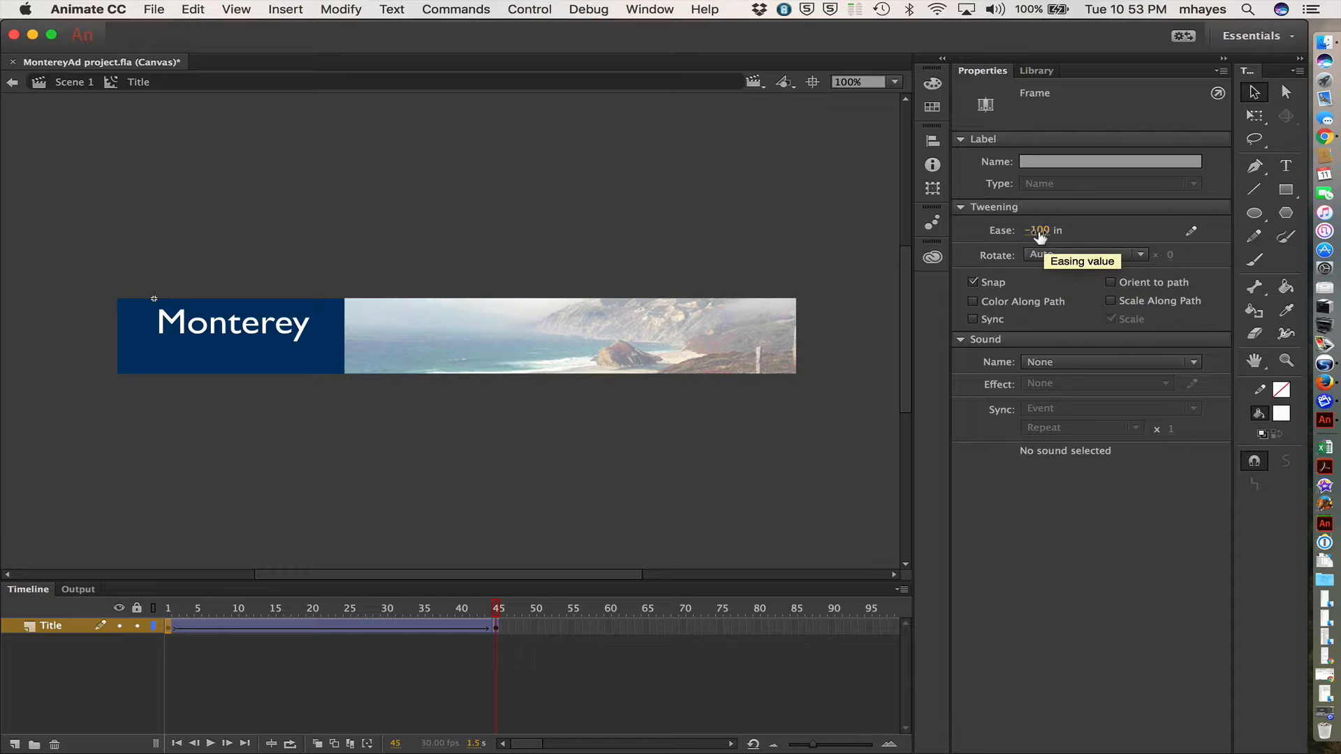
- Set the classic tween's ease to 100 (out) and play the title animation from frame 1
drag(1040, 235, 1297, 238)
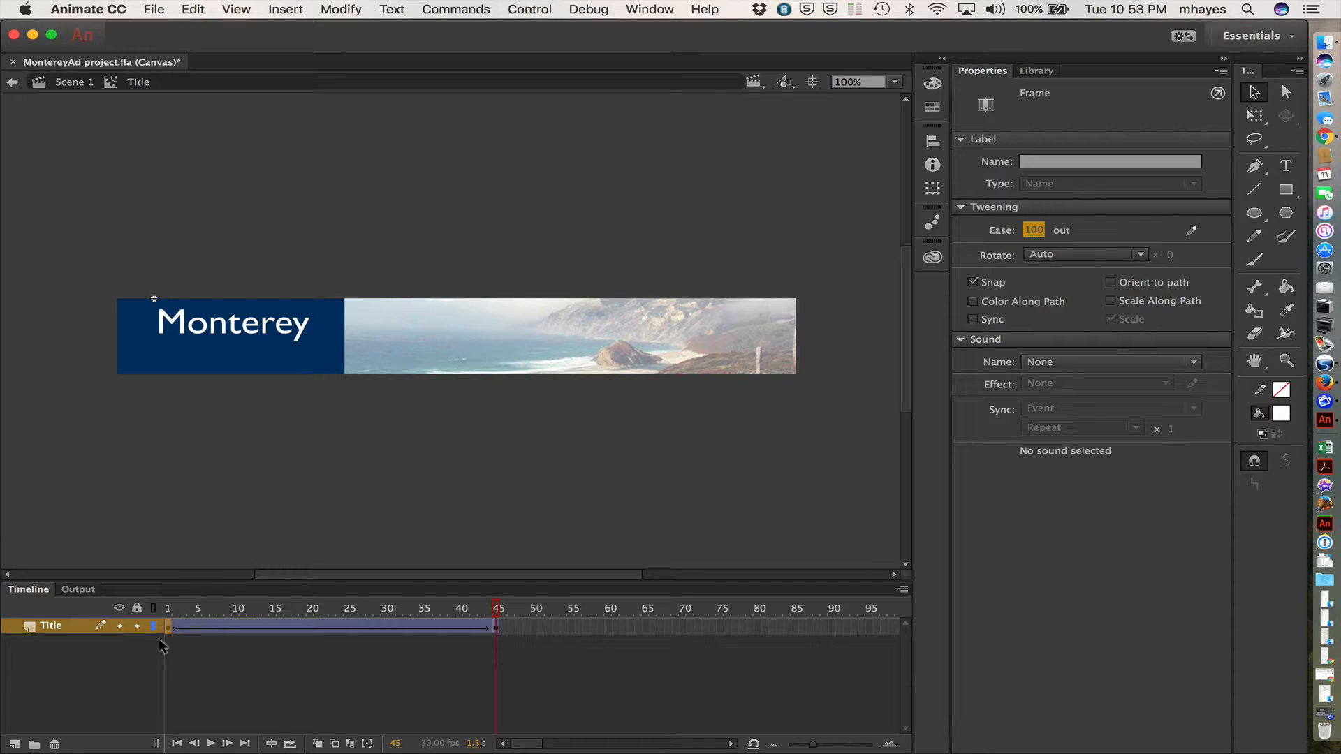
click(176, 744)
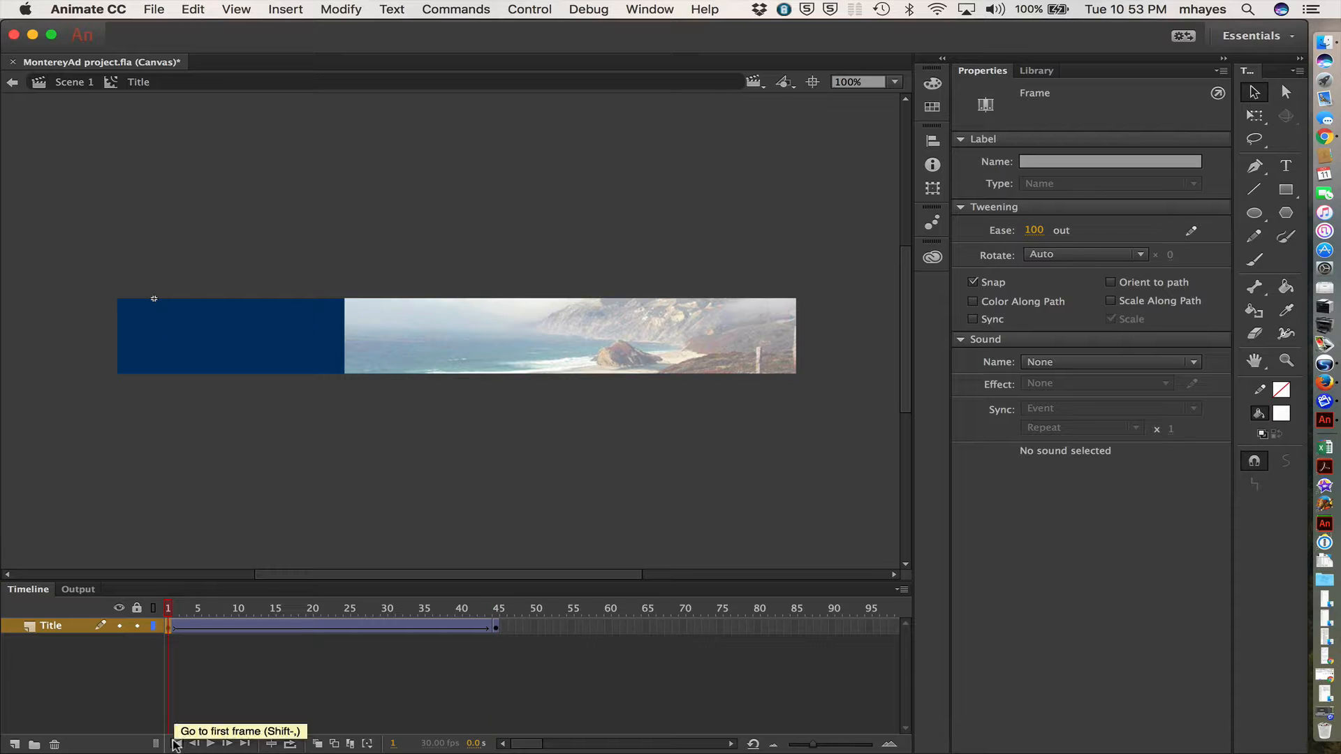
click(210, 744)
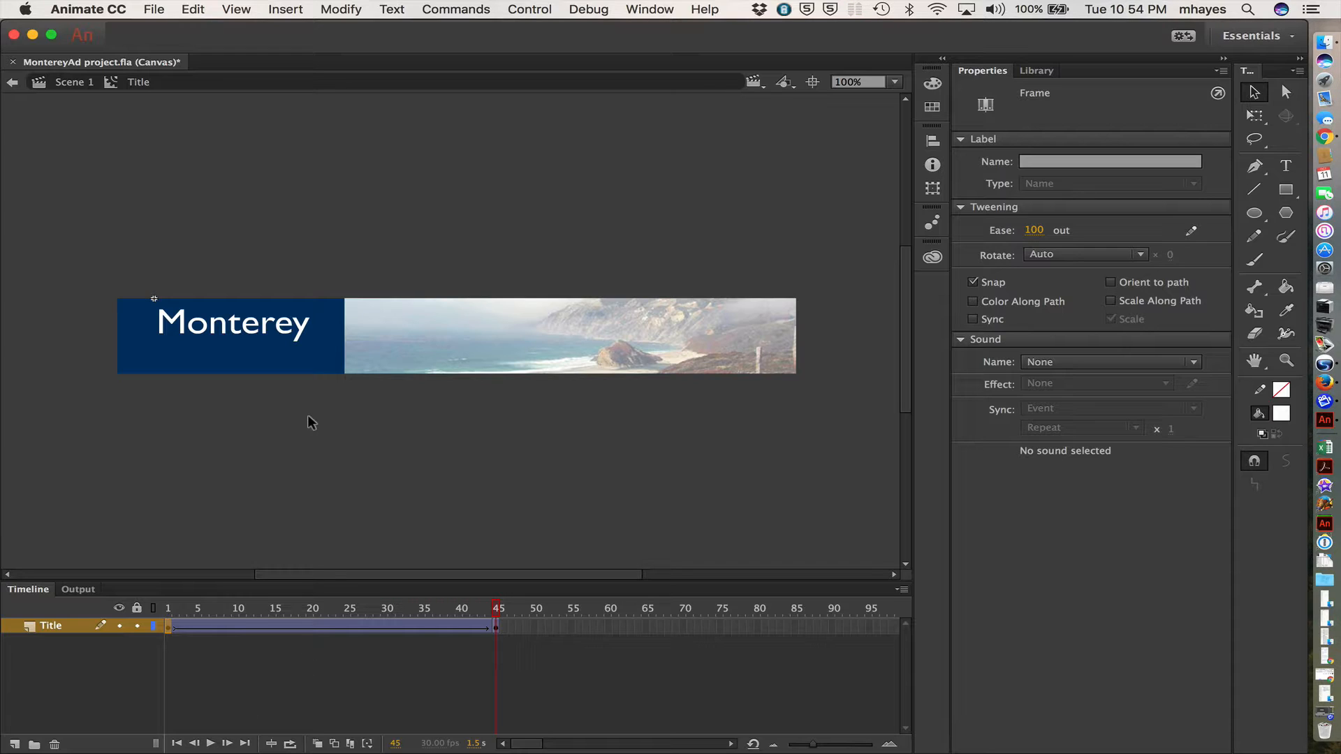
- Save the project and add a new layer named Actions above the Title layer
click(154, 9)
click(173, 137)
click(14, 744)
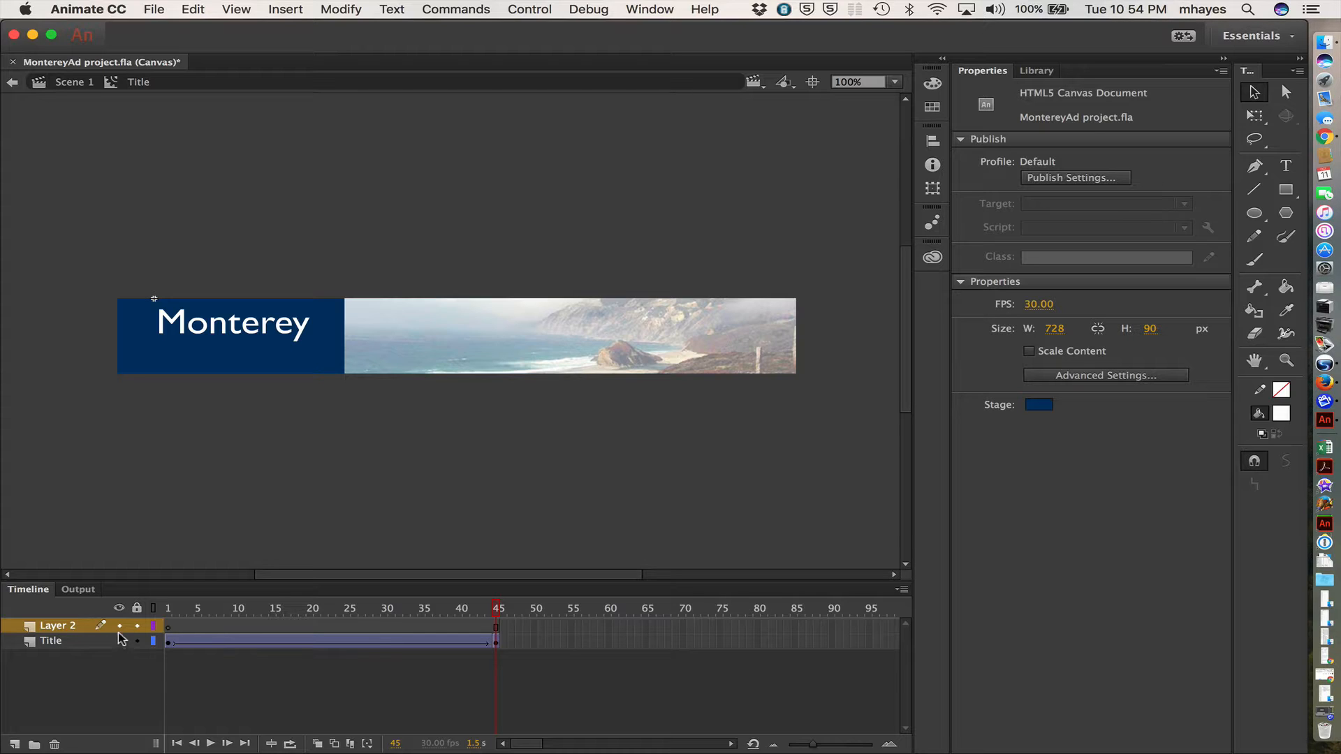
double_click(59, 627)
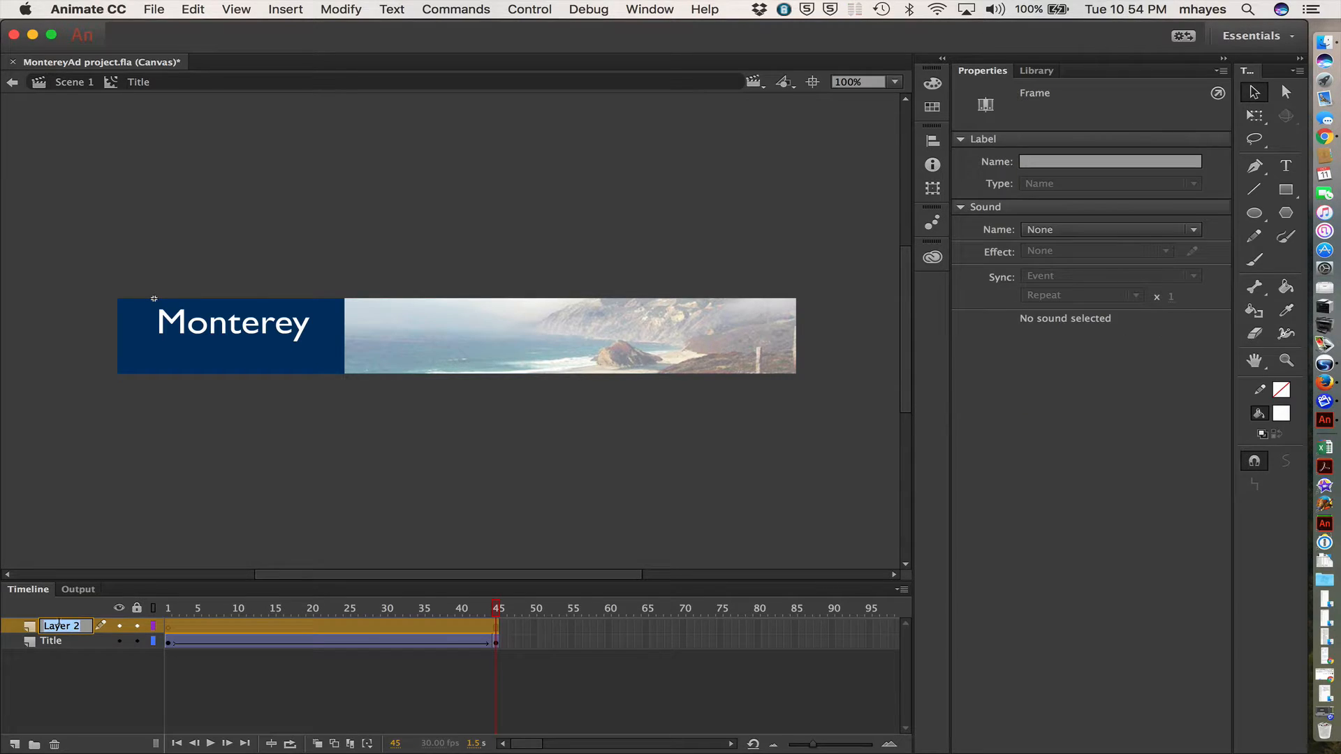
text(Actions)
key(Return)
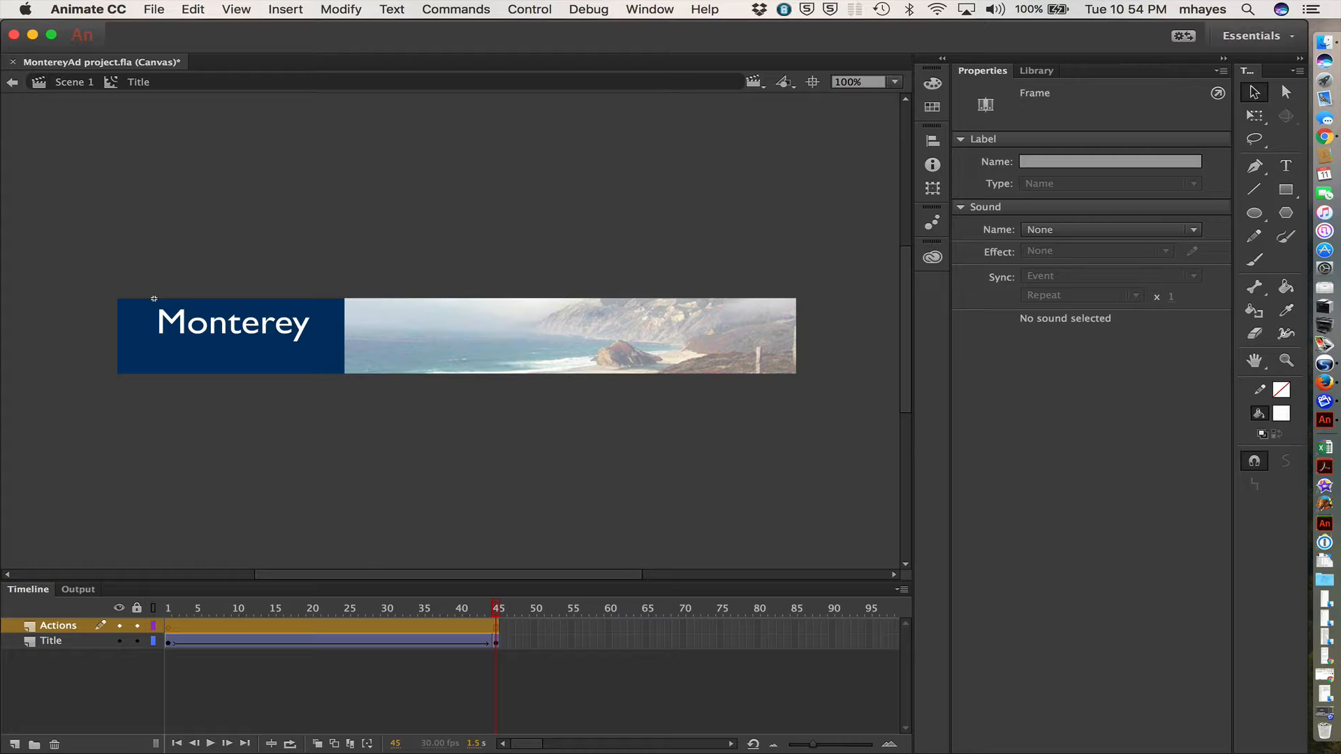
- Insert a keyframe at frame 45 of the Actions layer and open that frame's script for editing
right_click(494, 622)
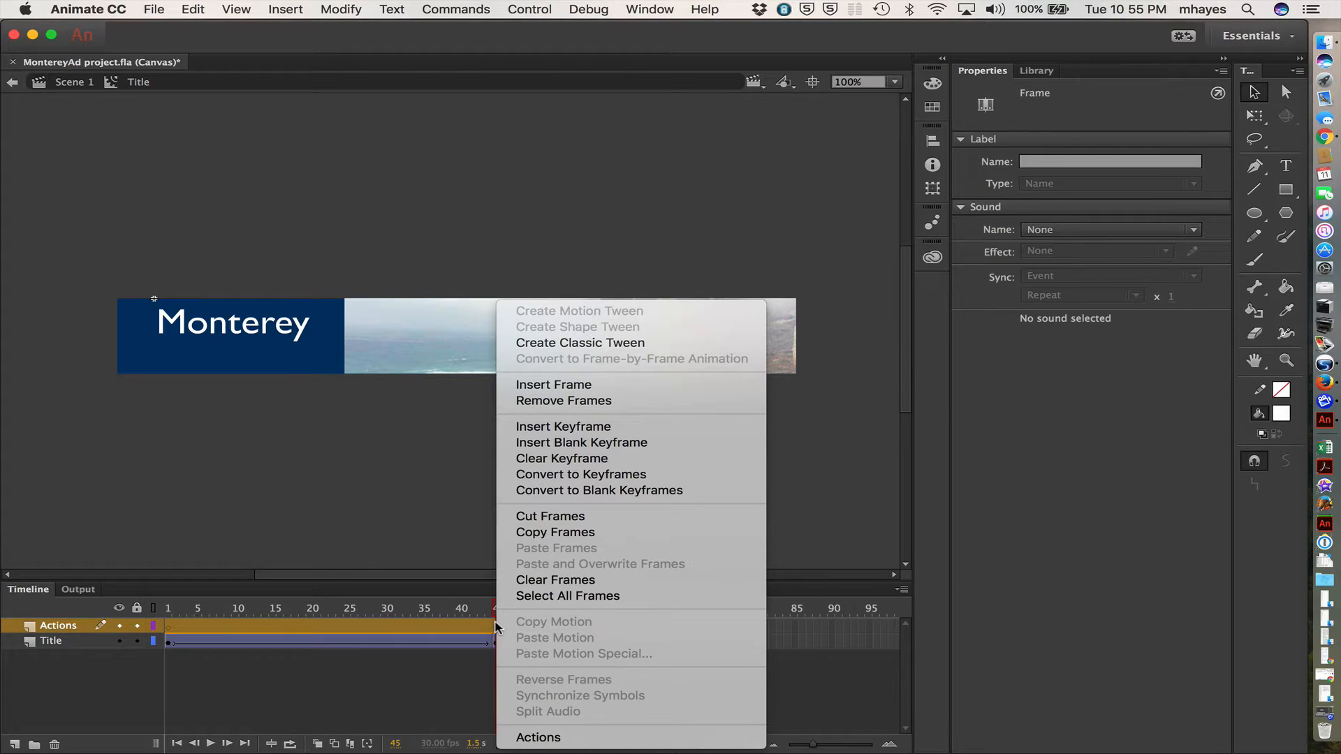
click(571, 429)
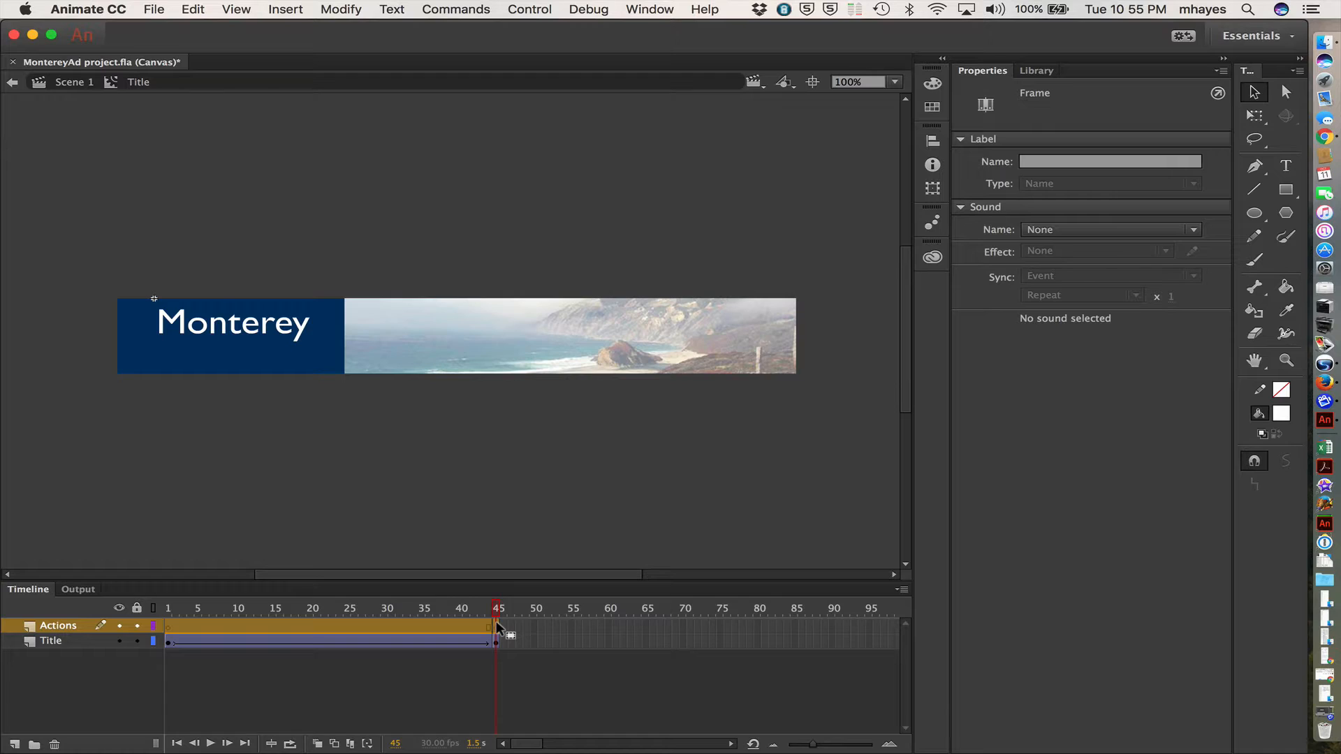
right_click(496, 623)
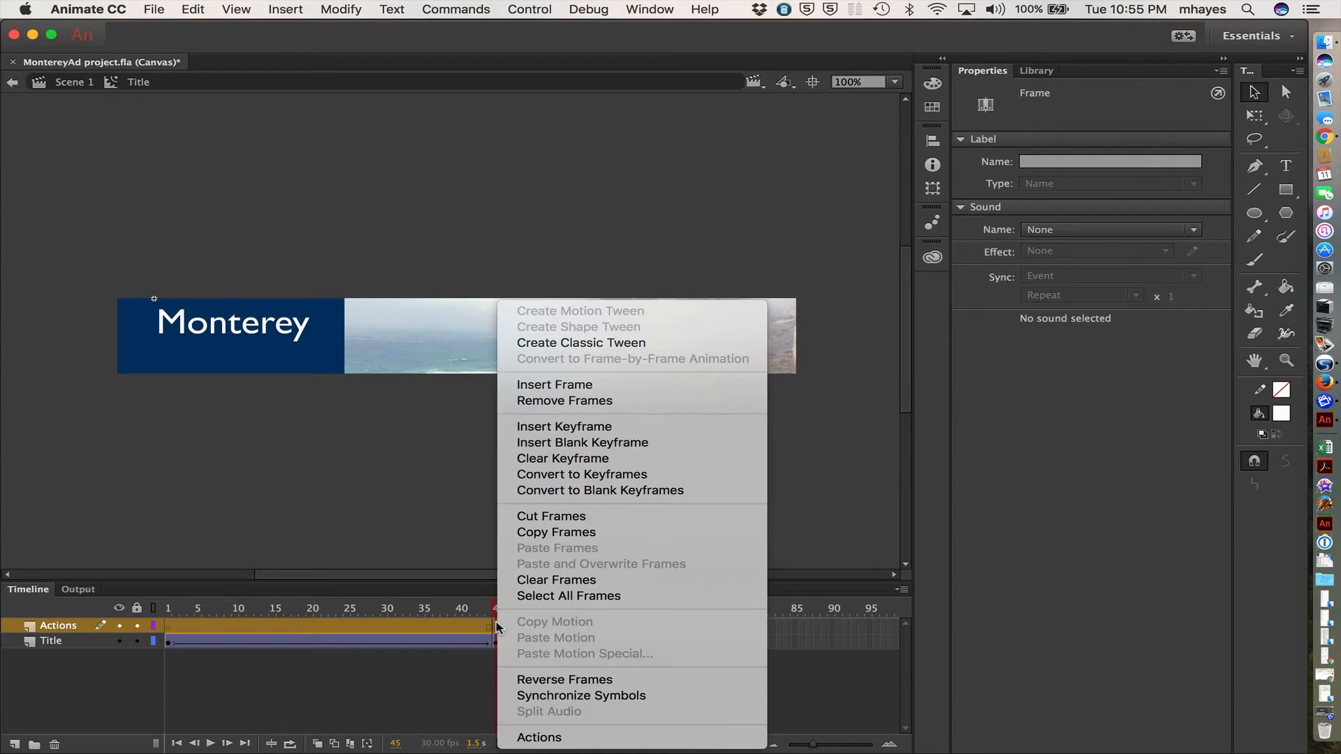
click(526, 738)
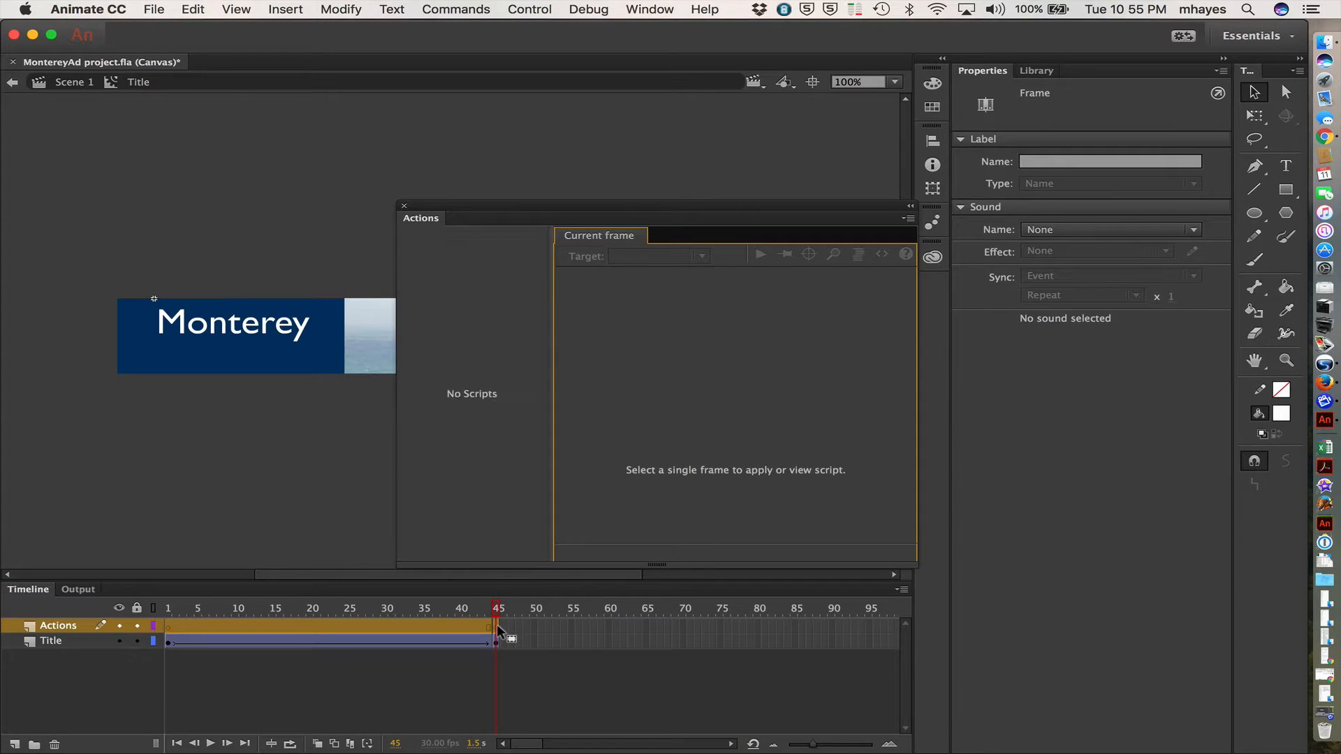
drag(530, 205, 691, 166)
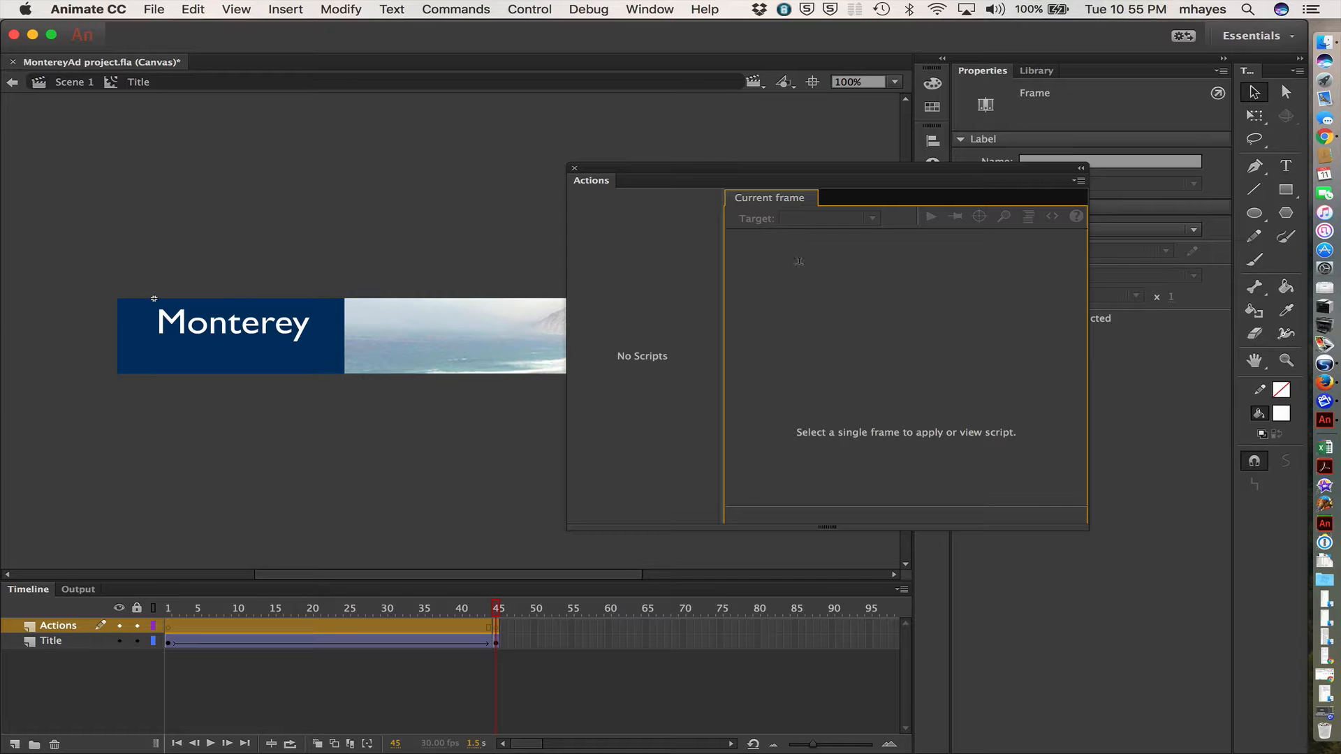
click(495, 625)
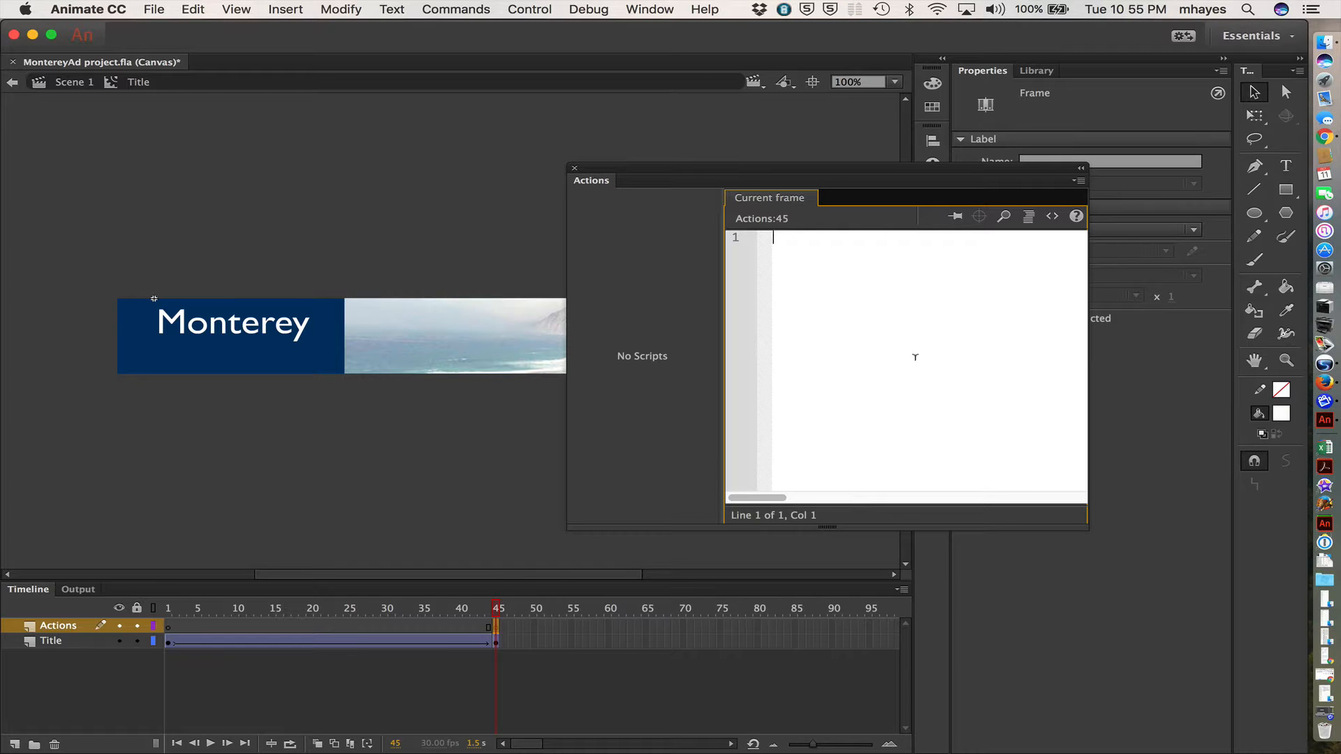
- Add the HTML5 Canvas timeline navigation code snippet "Stop at this Frame" to frame 45 of the Actions layer
click(1053, 217)
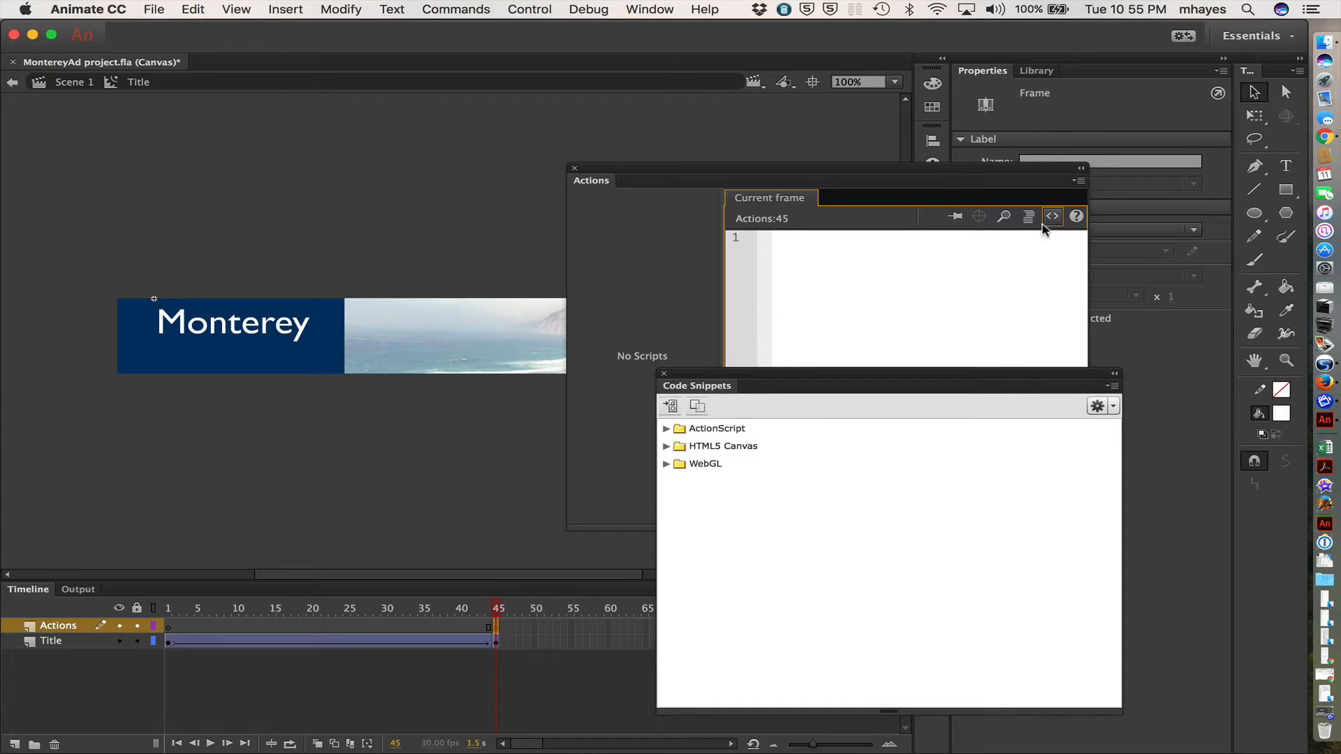
click(667, 447)
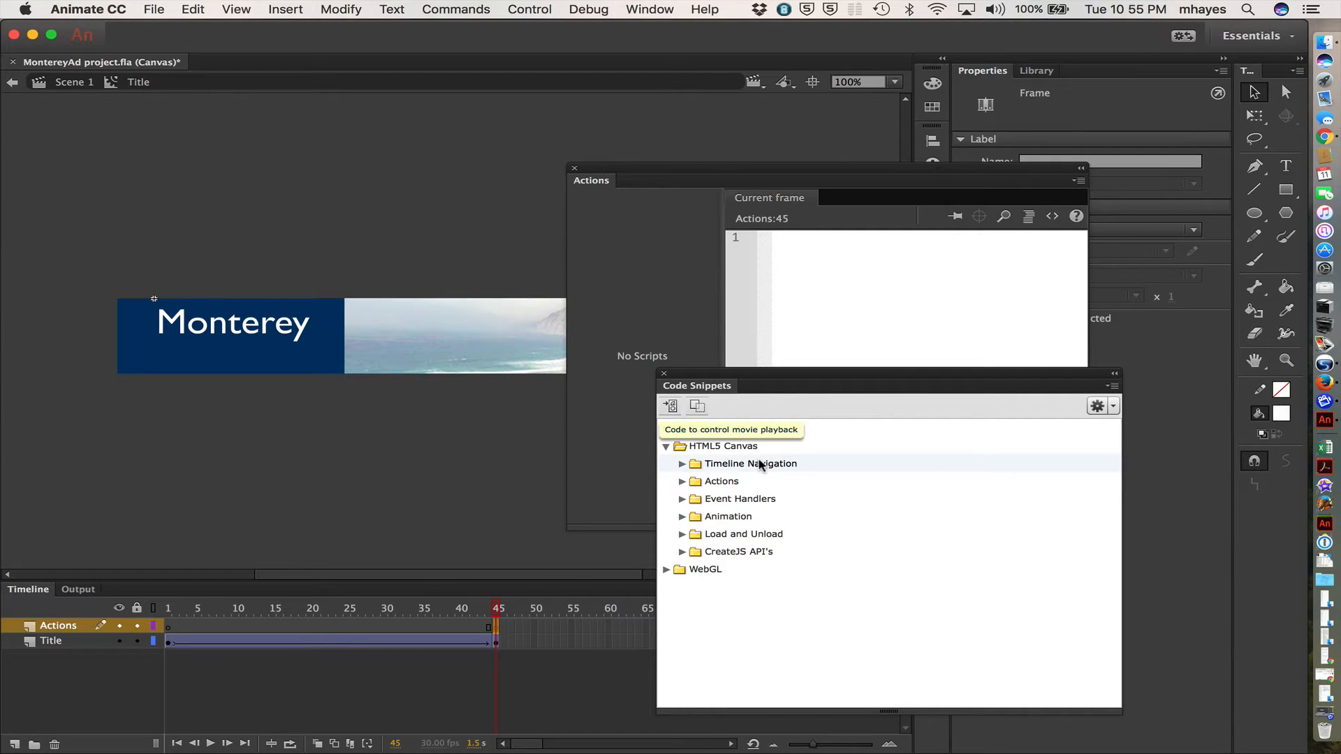
click(683, 465)
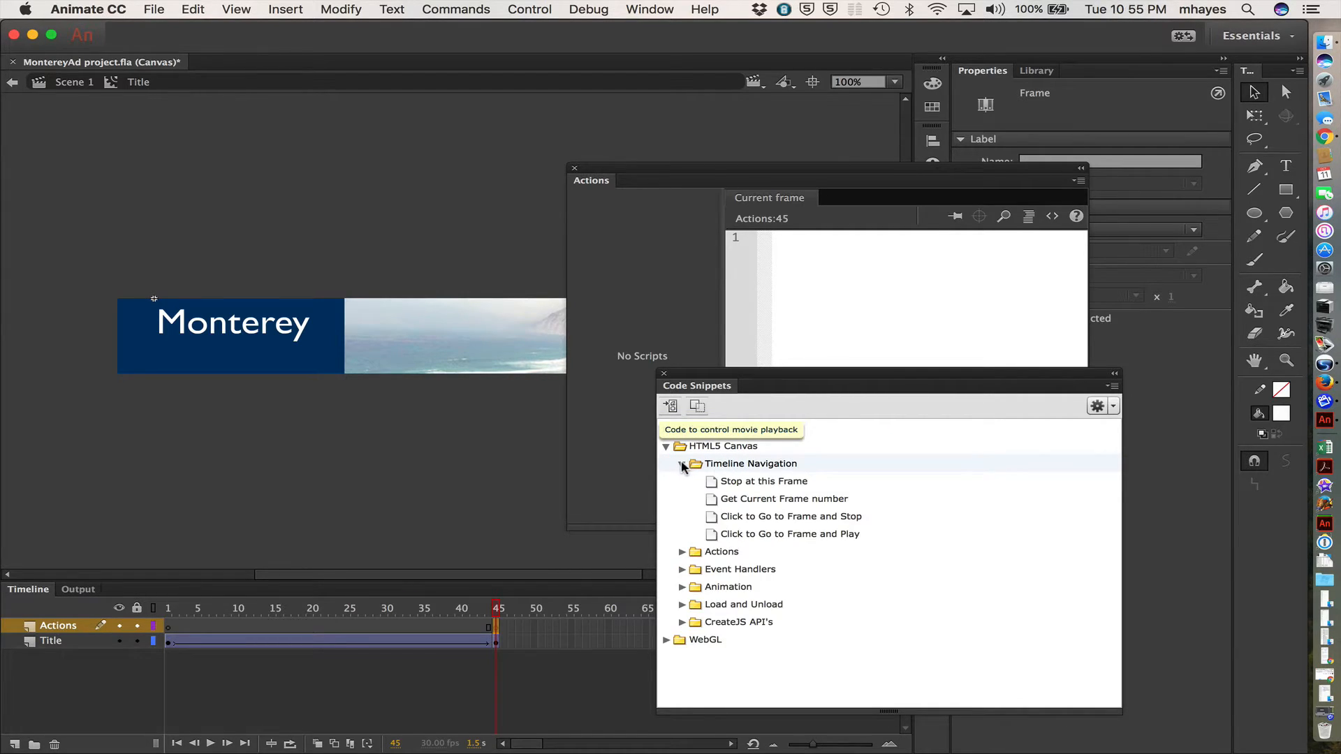
click(713, 482)
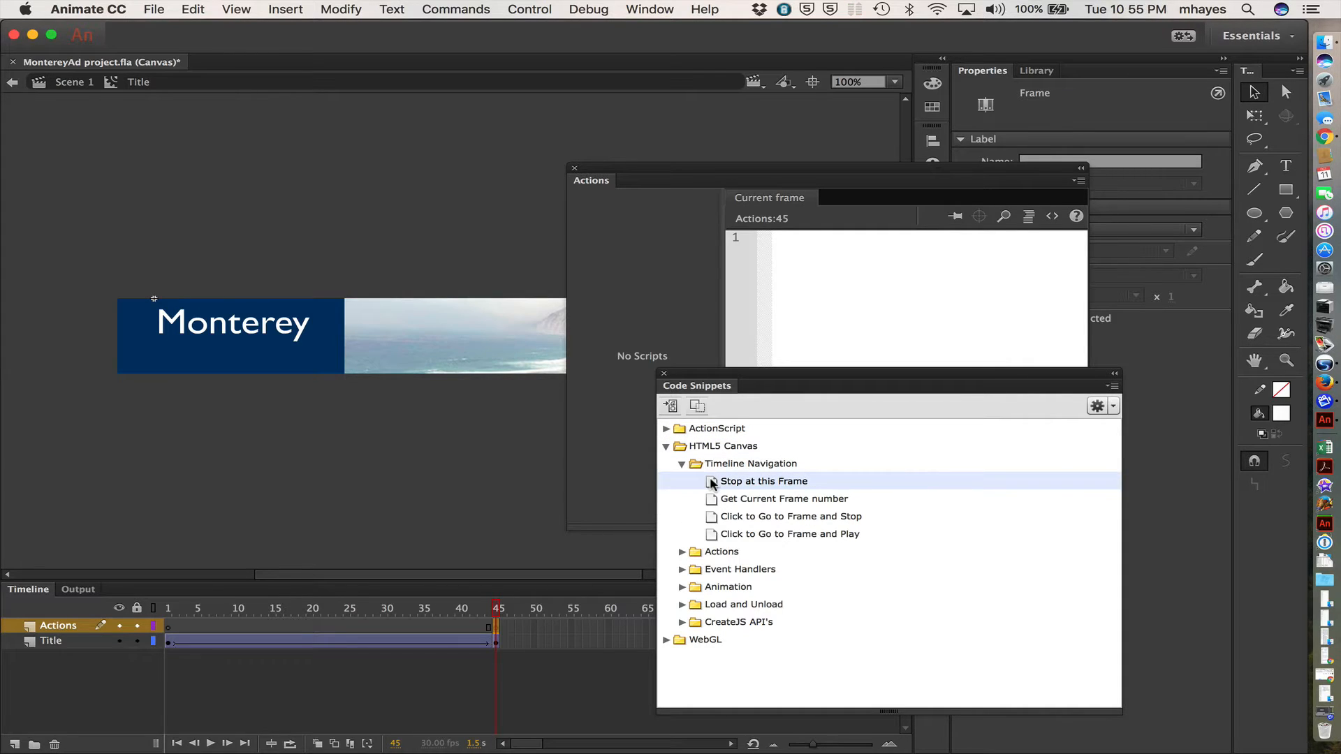
double_click(712, 482)
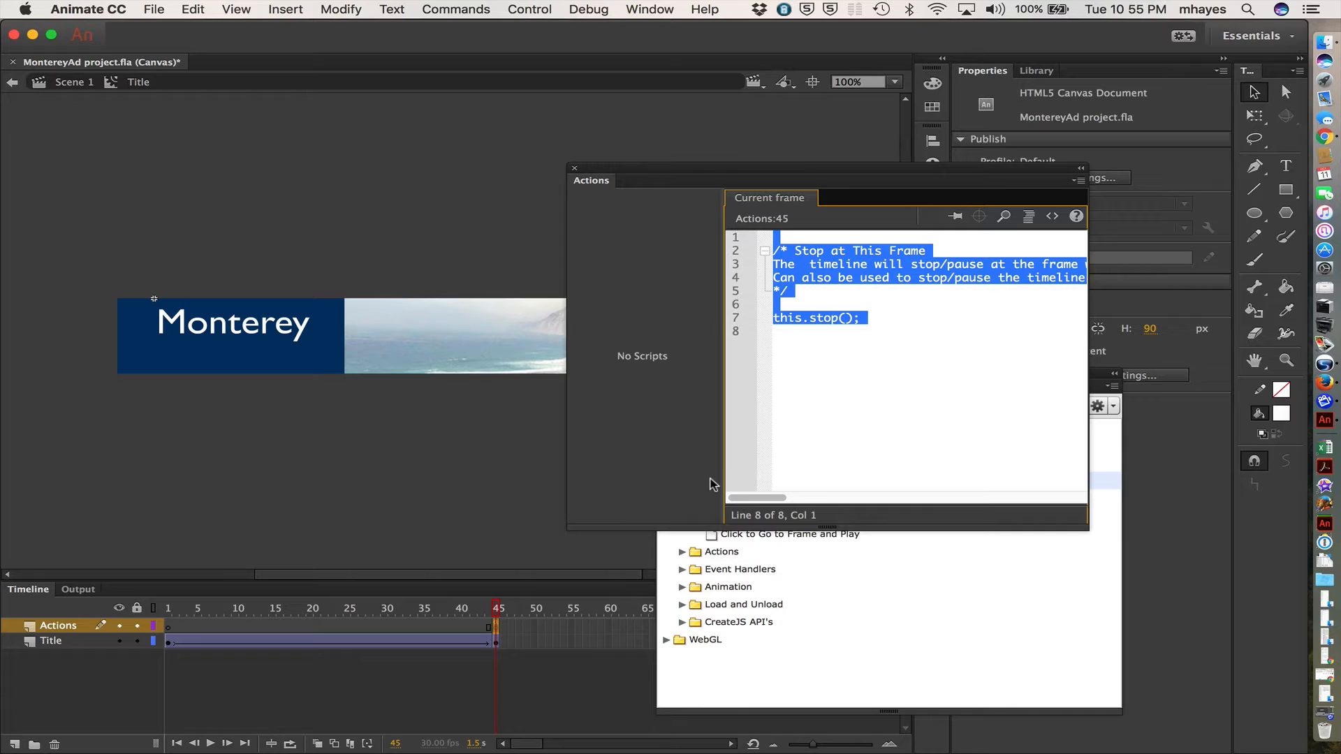
click(852, 423)
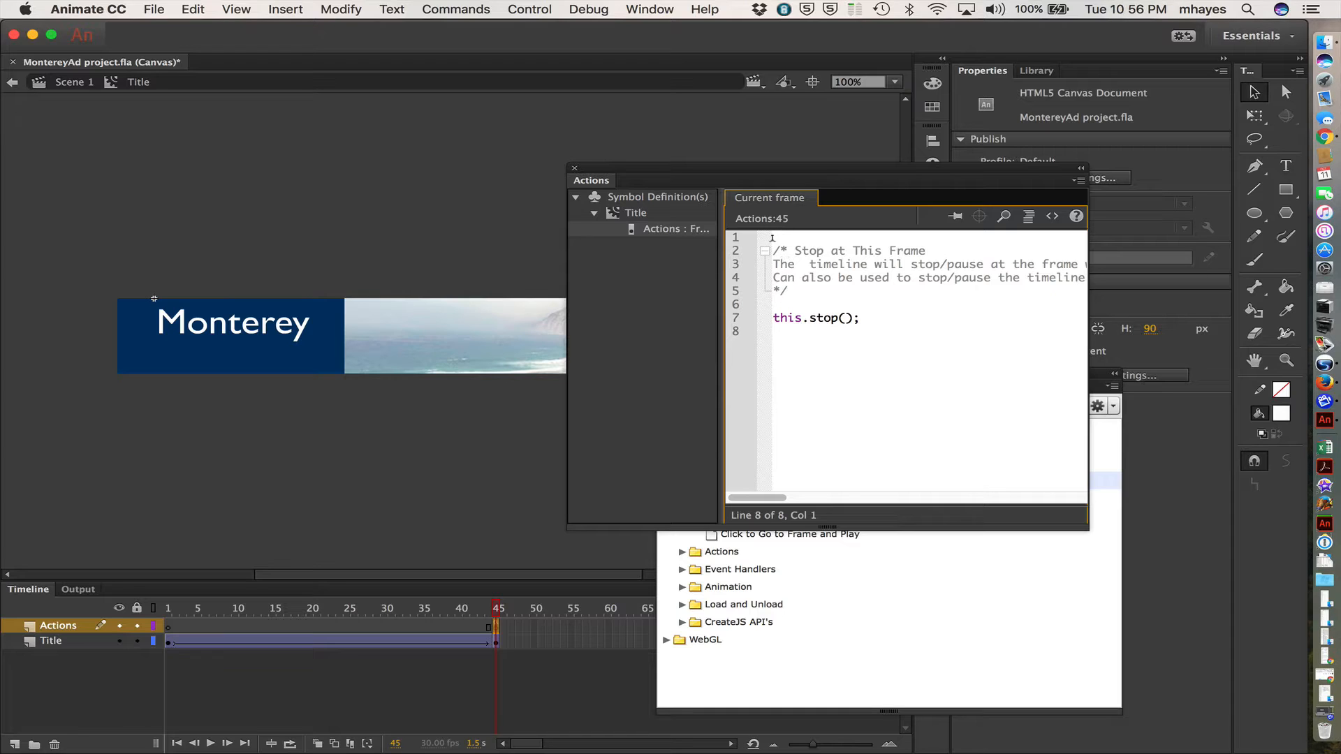
- Delete the comment block and blank lines above this.stop(); in the frame 45 script
drag(772, 238, 762, 311)
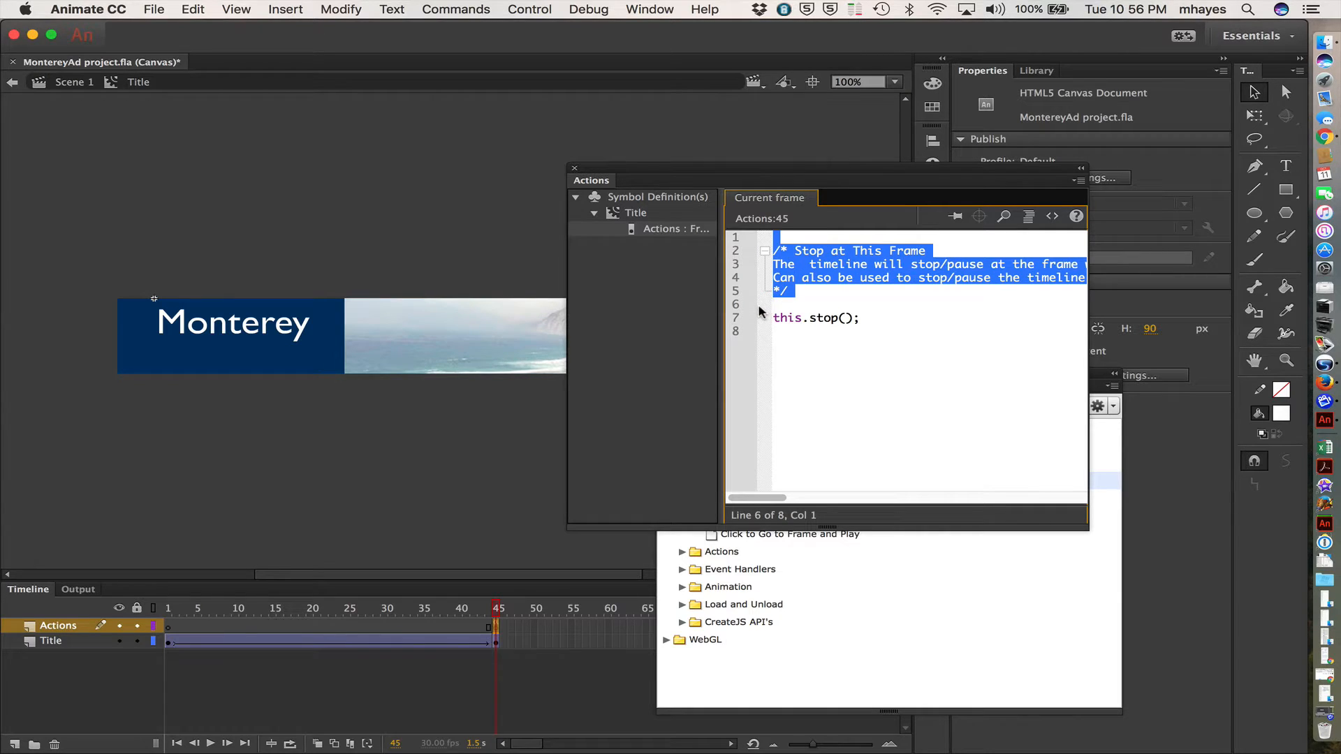
key(BackSpace)
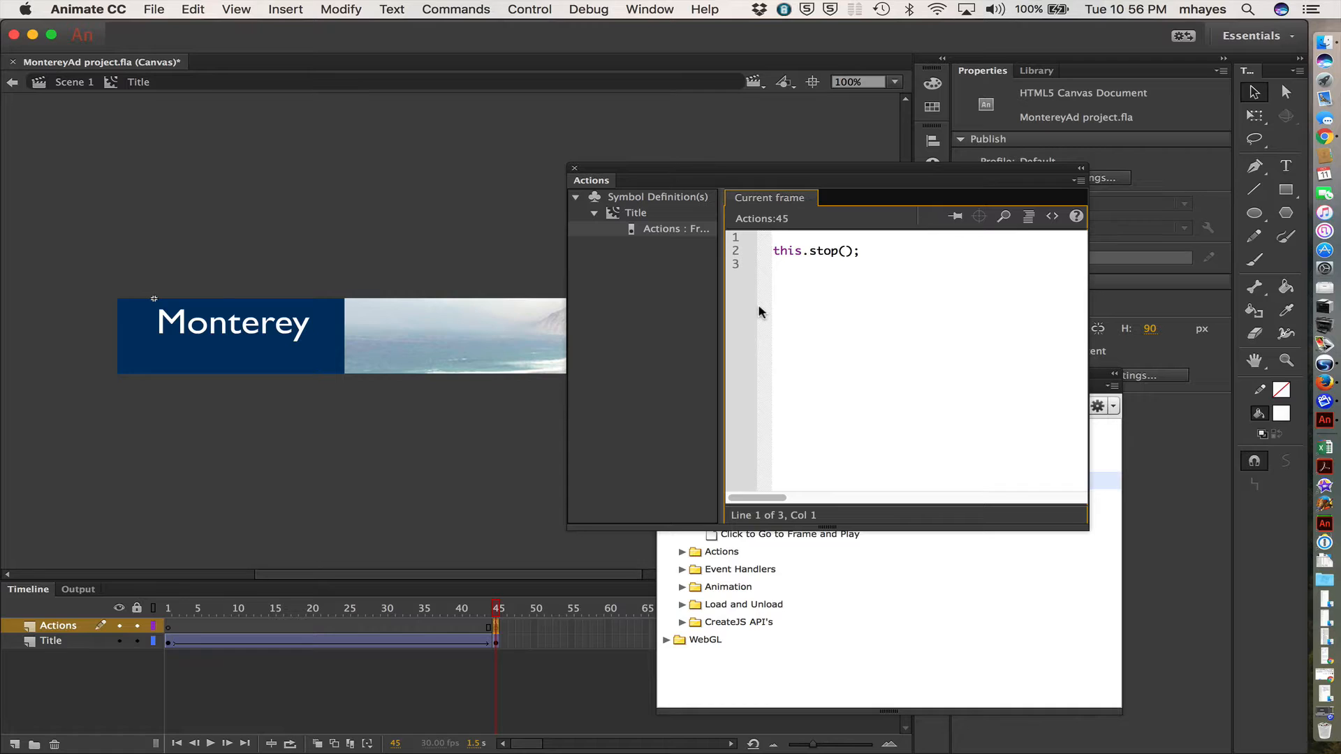
key(Delete)
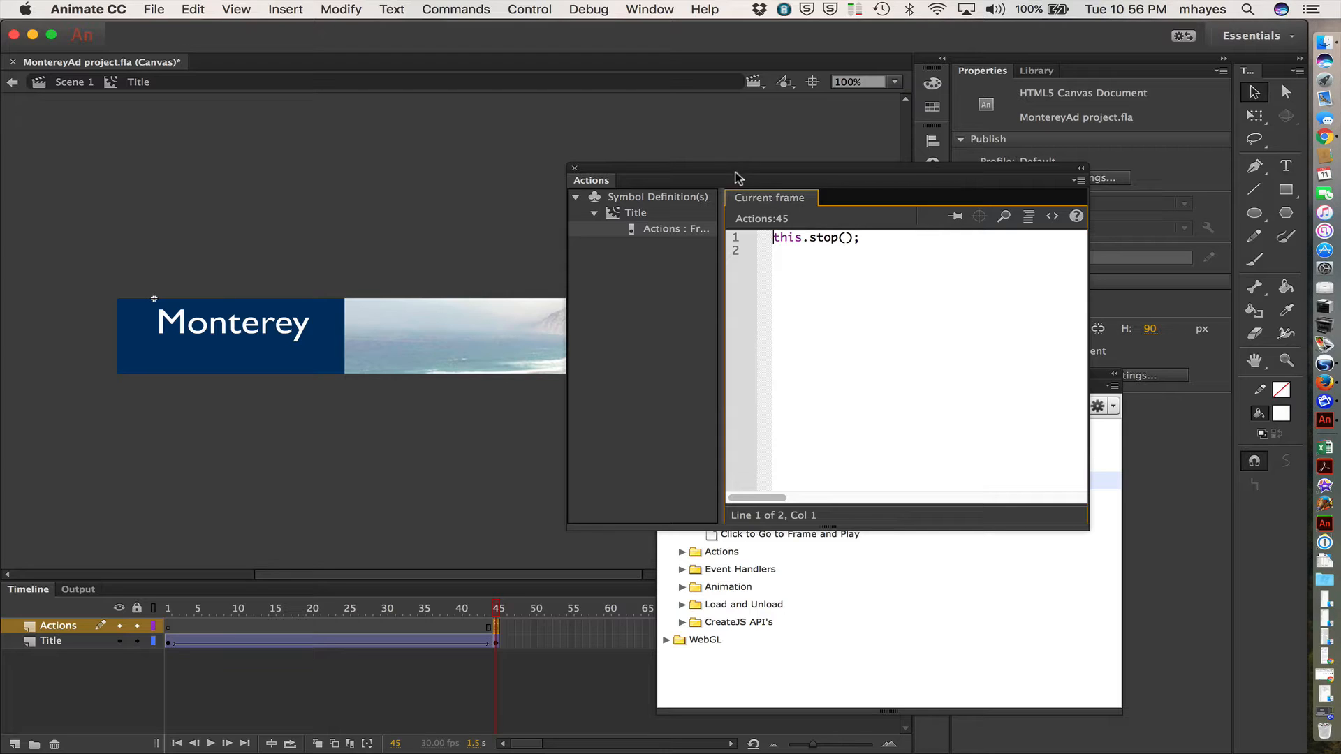
- Play the title animation from frame 1 in the timeline and save the project
drag(719, 173, 882, 114)
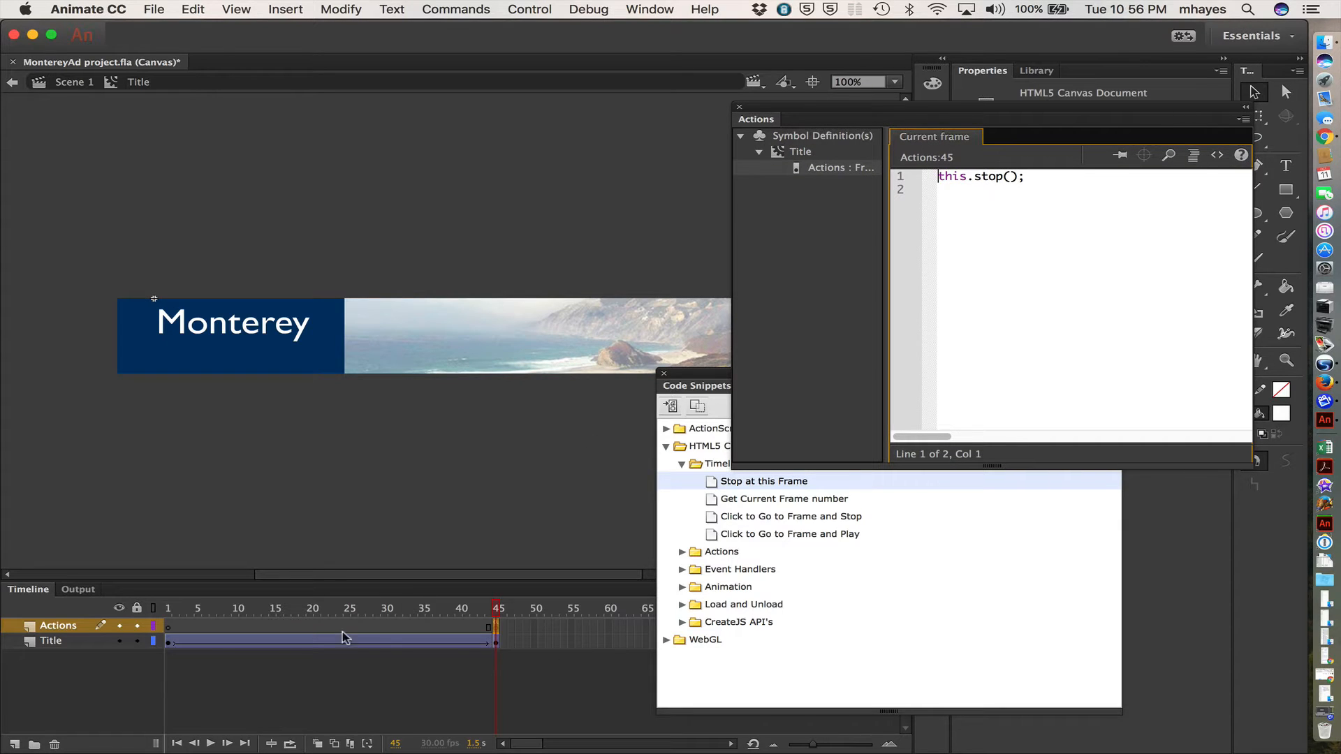
click(177, 744)
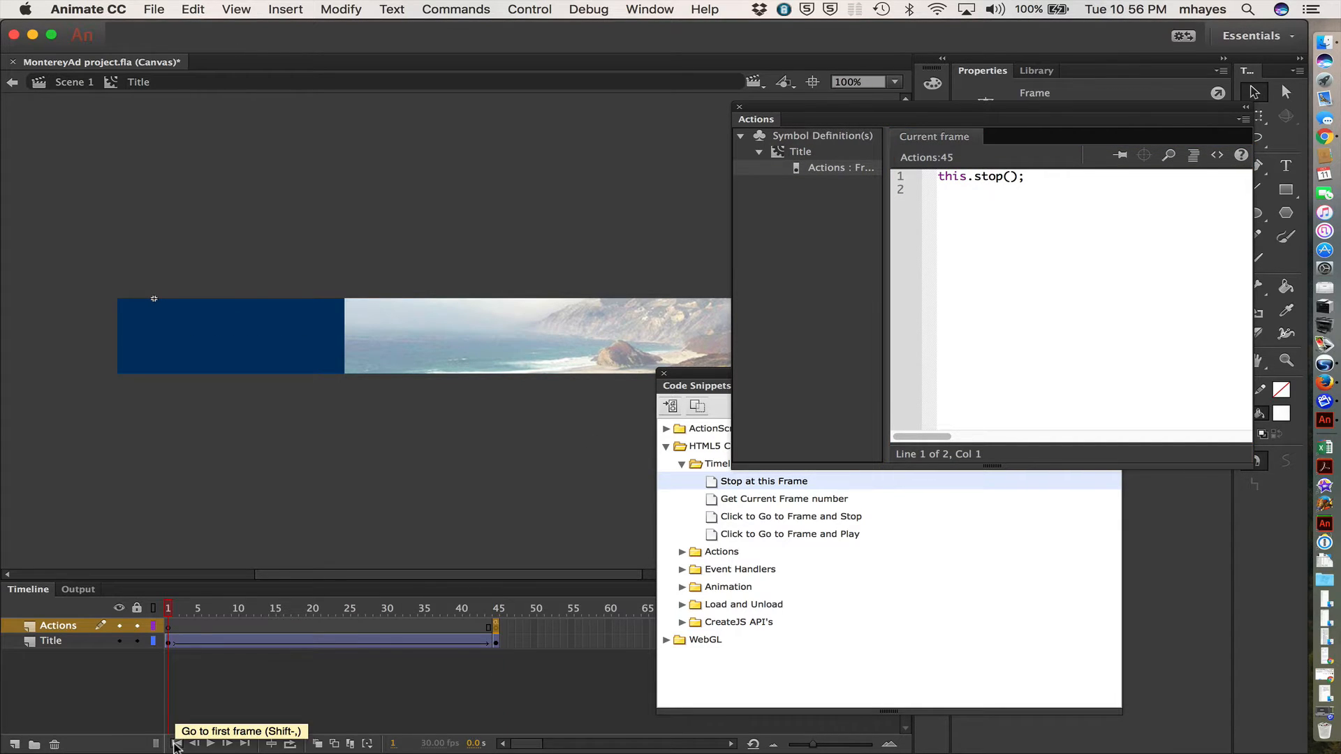
click(211, 744)
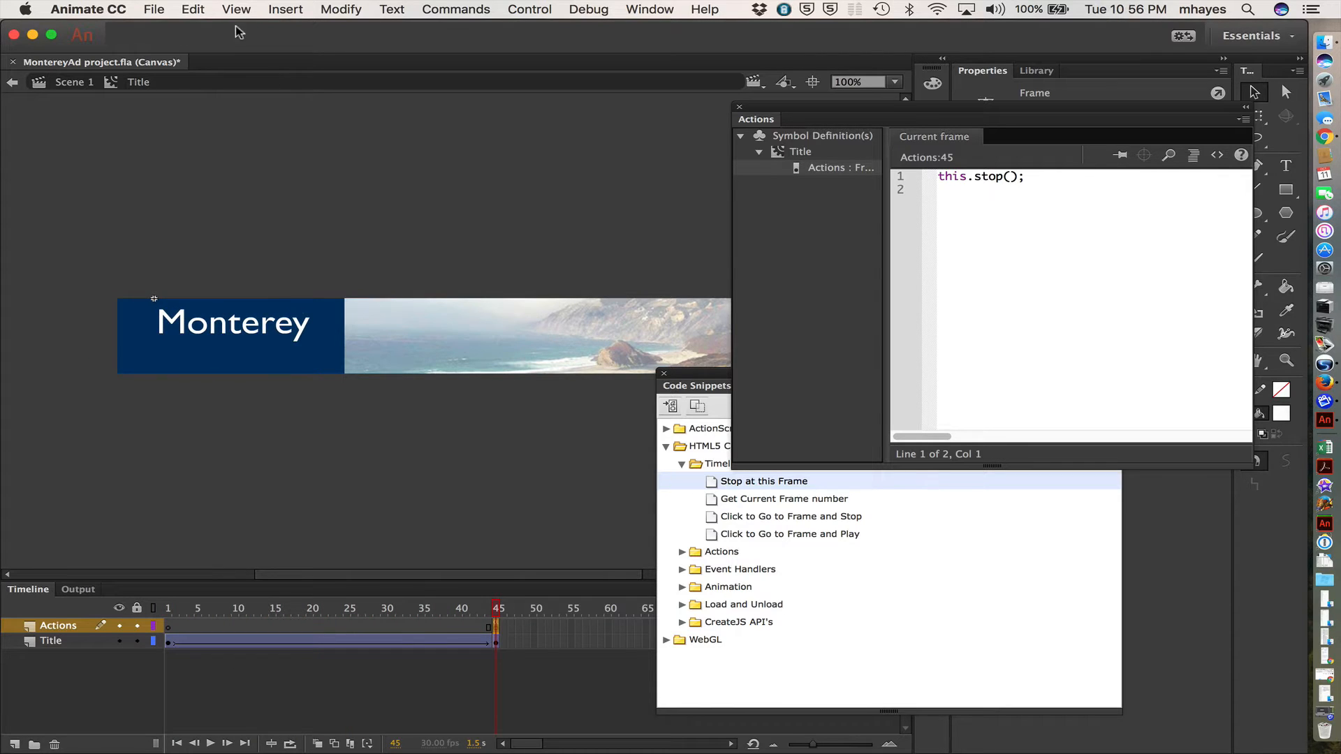
click(155, 9)
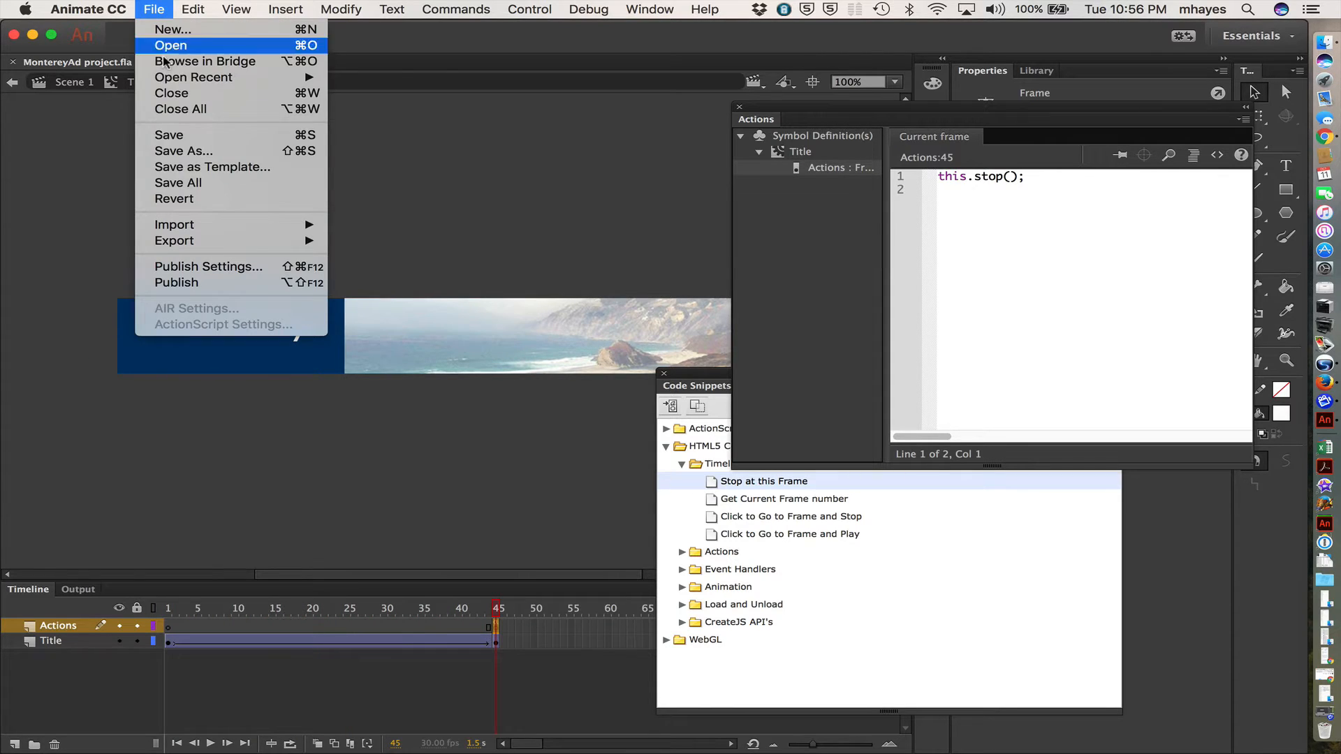
click(182, 135)
- Test the banner in the browser, close the preview page, and switch back to Animate CC
click(525, 9)
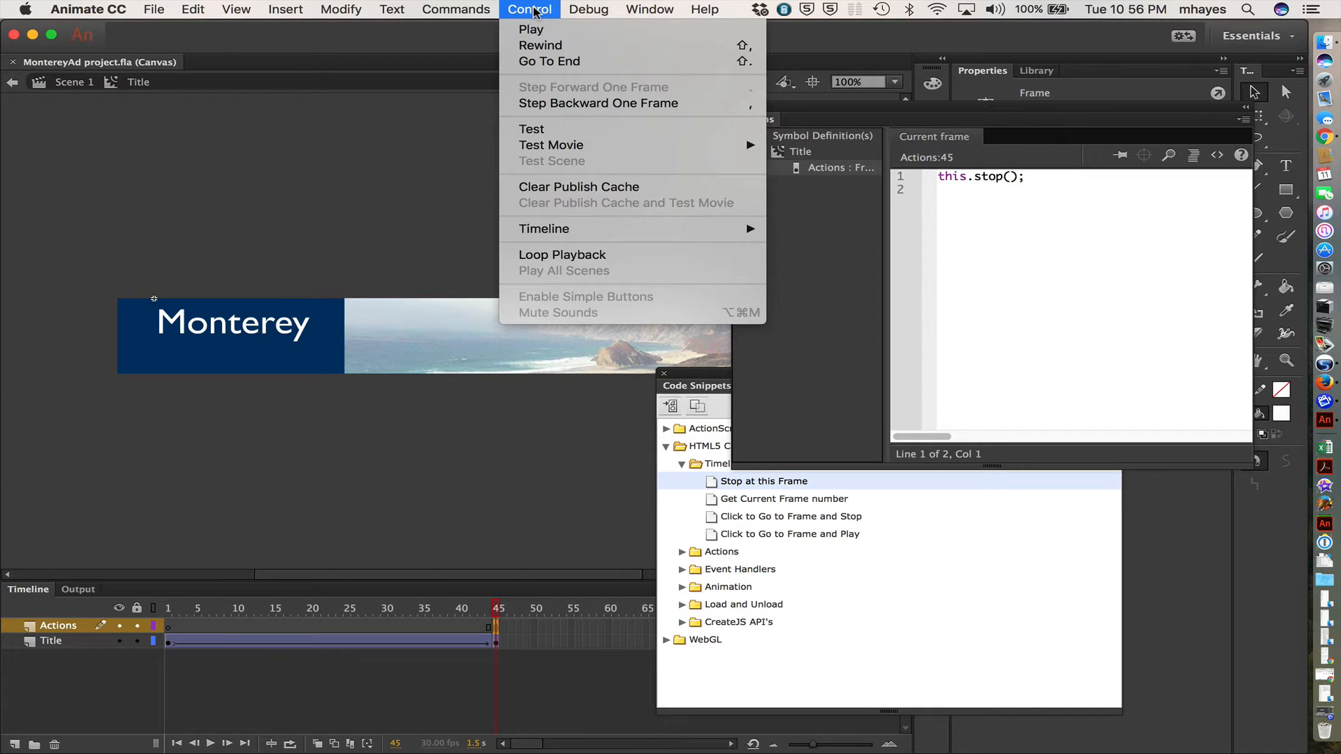
click(532, 130)
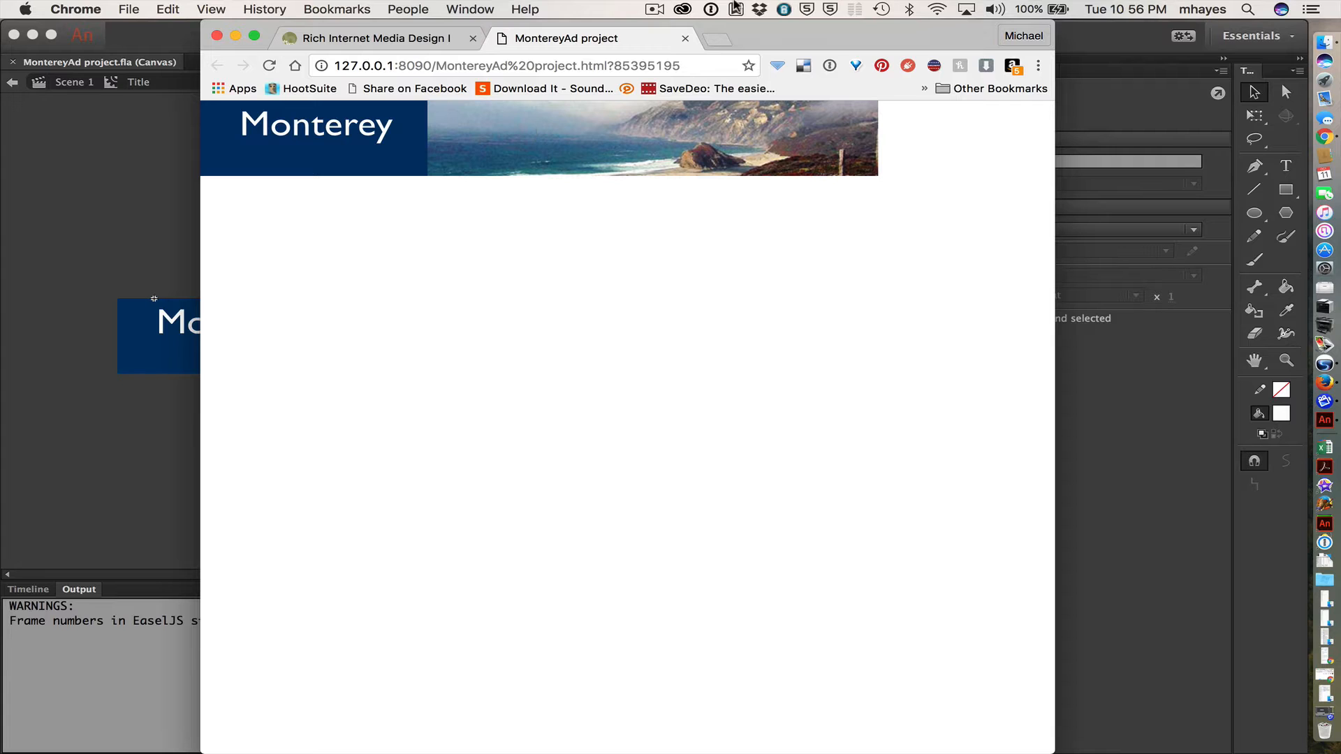
click(685, 39)
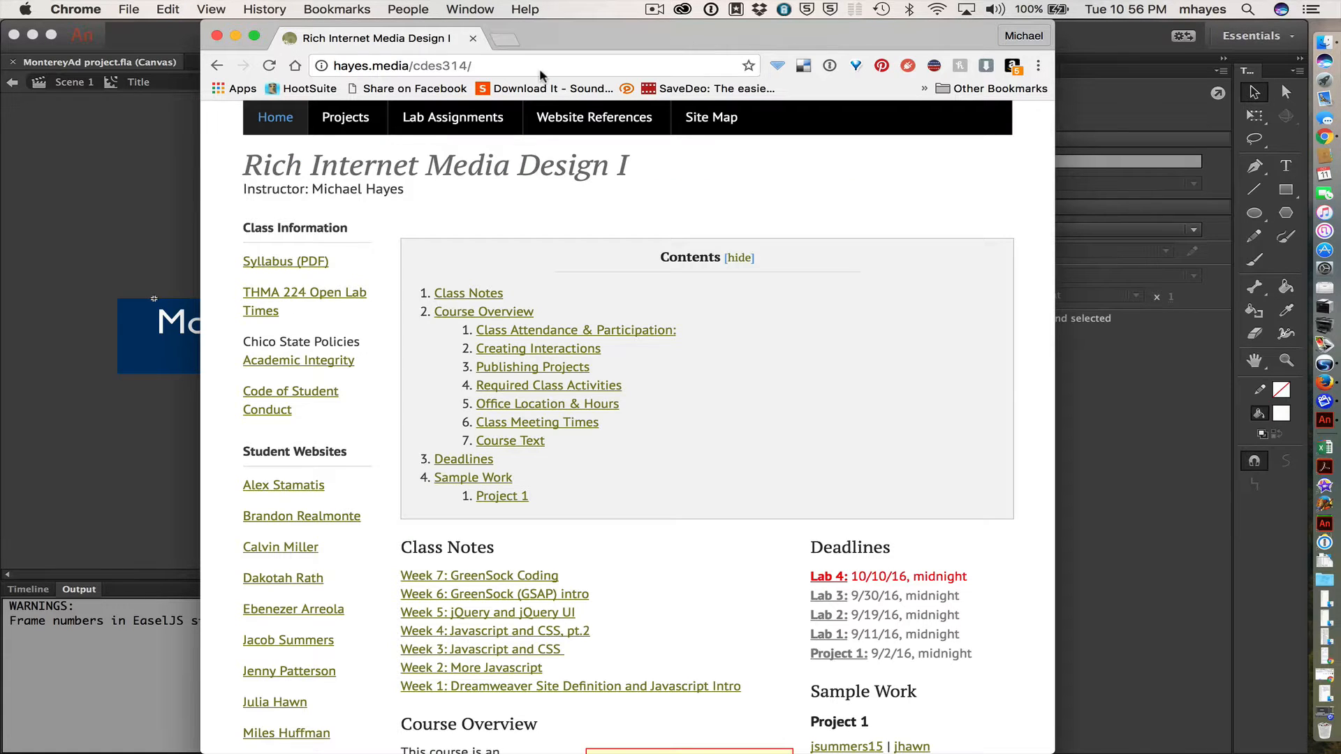
click(135, 208)
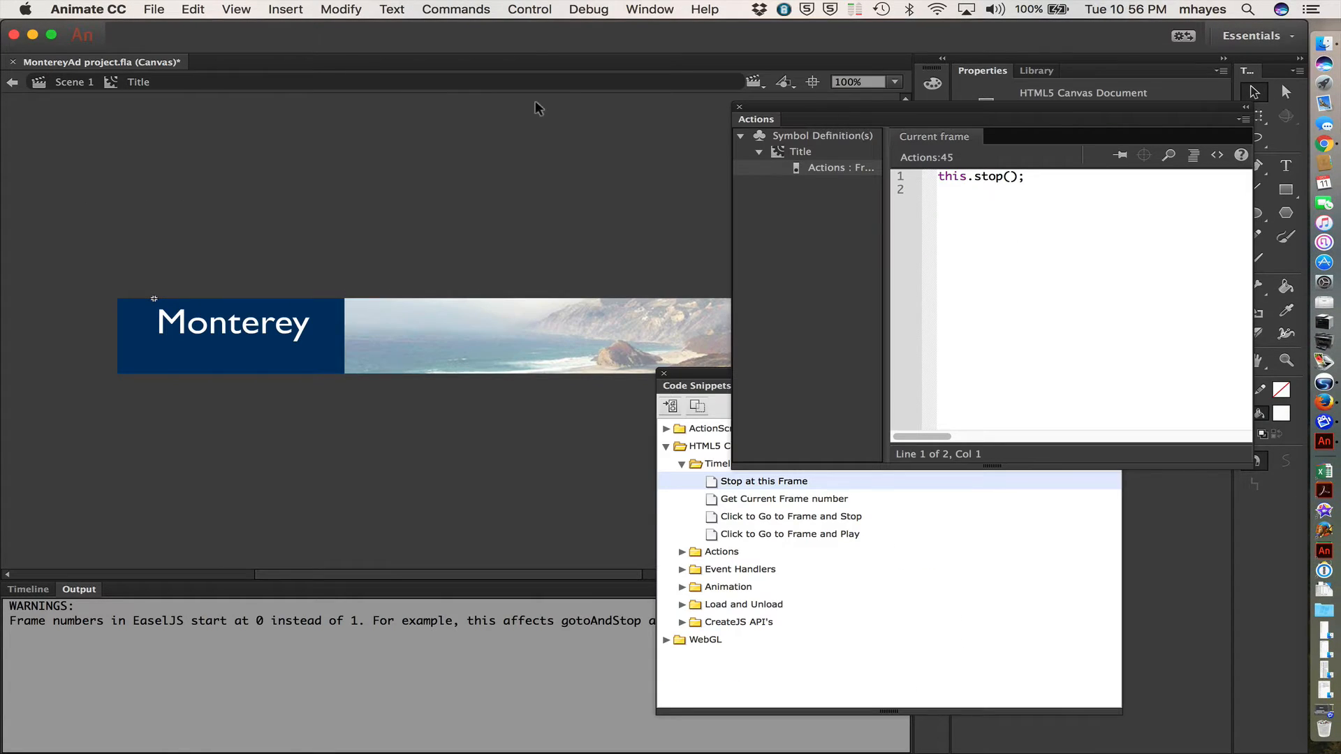
- Close the Actions and Code Snippets windows and bring the Timeline back into view
click(739, 109)
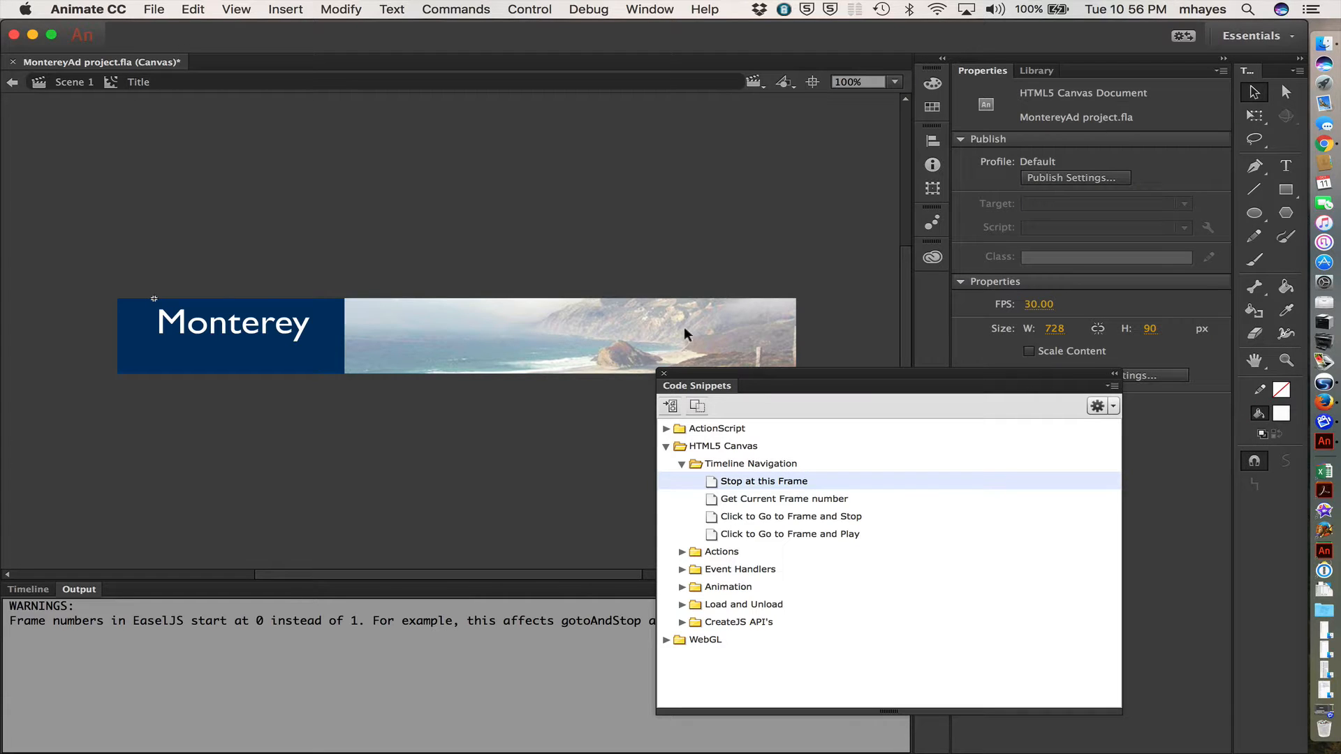
click(662, 376)
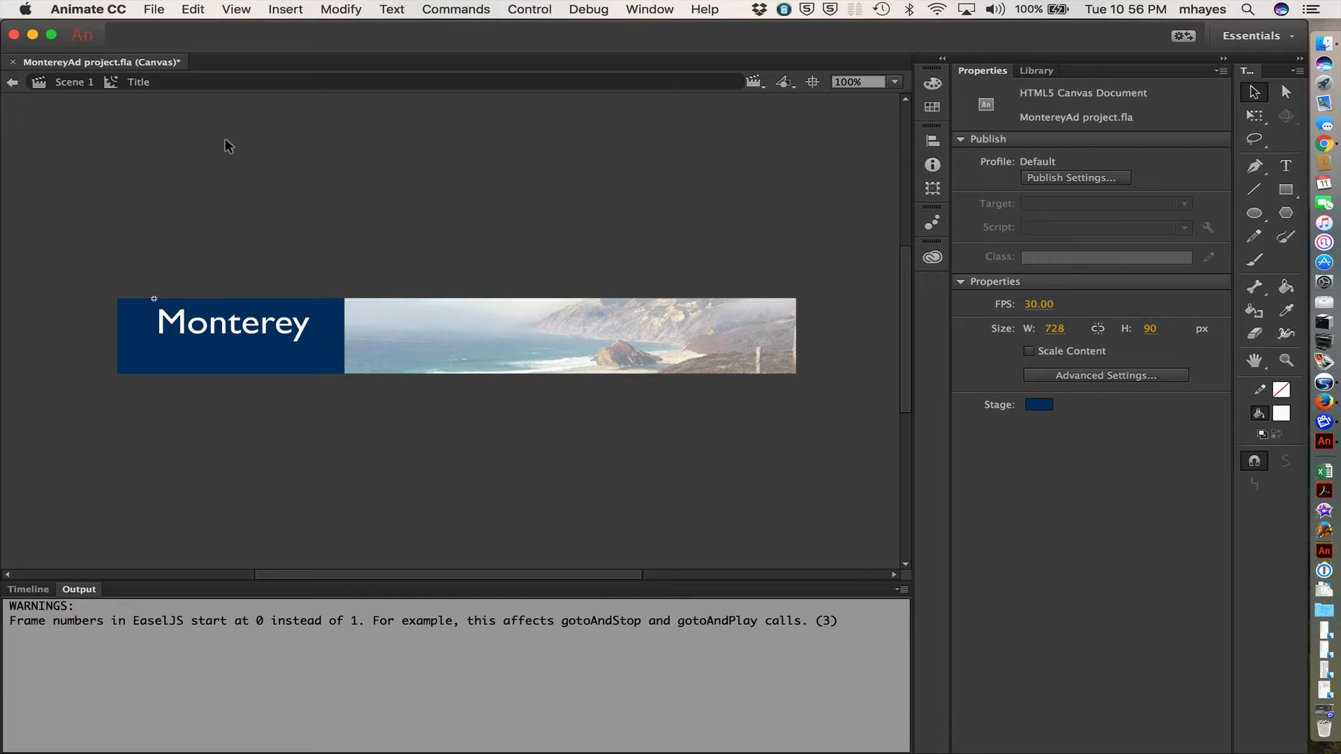
click(28, 589)
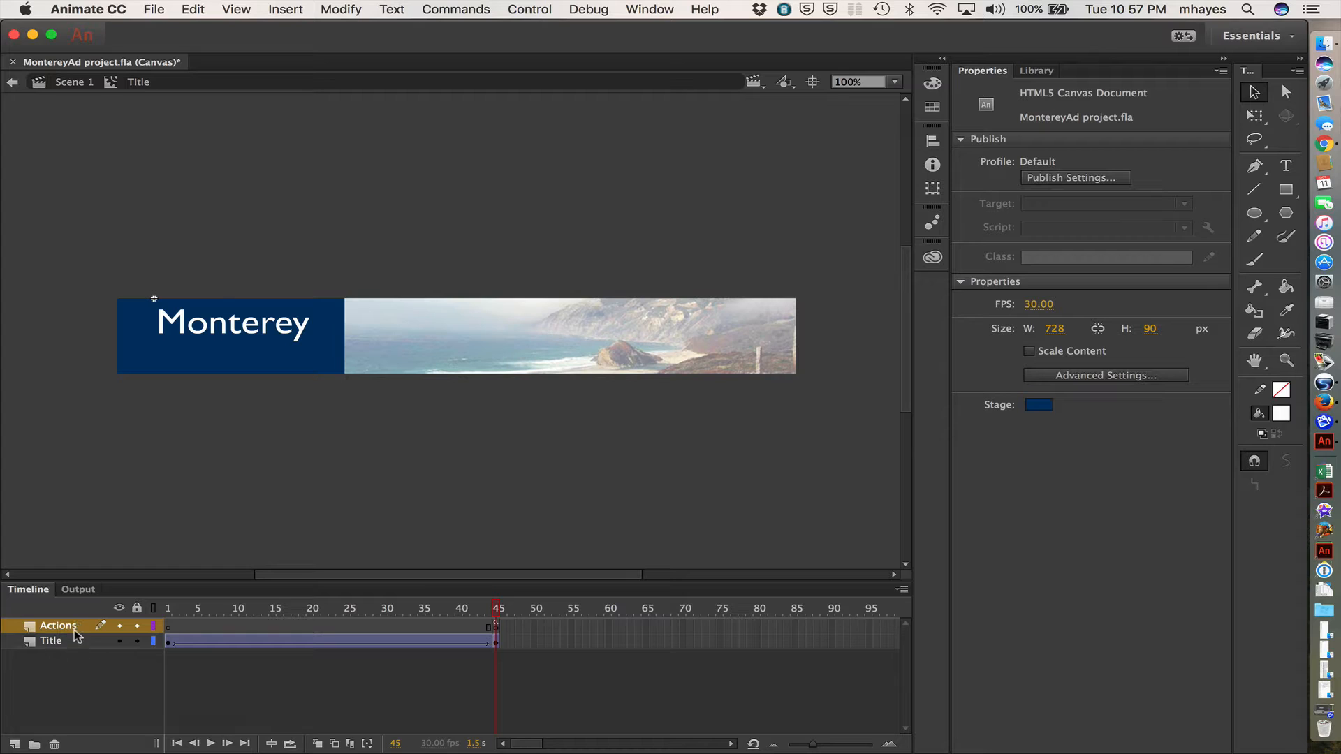
- Return to Scene 1, add a layer named tagline above the headline layer, and lock the headline layer
click(70, 82)
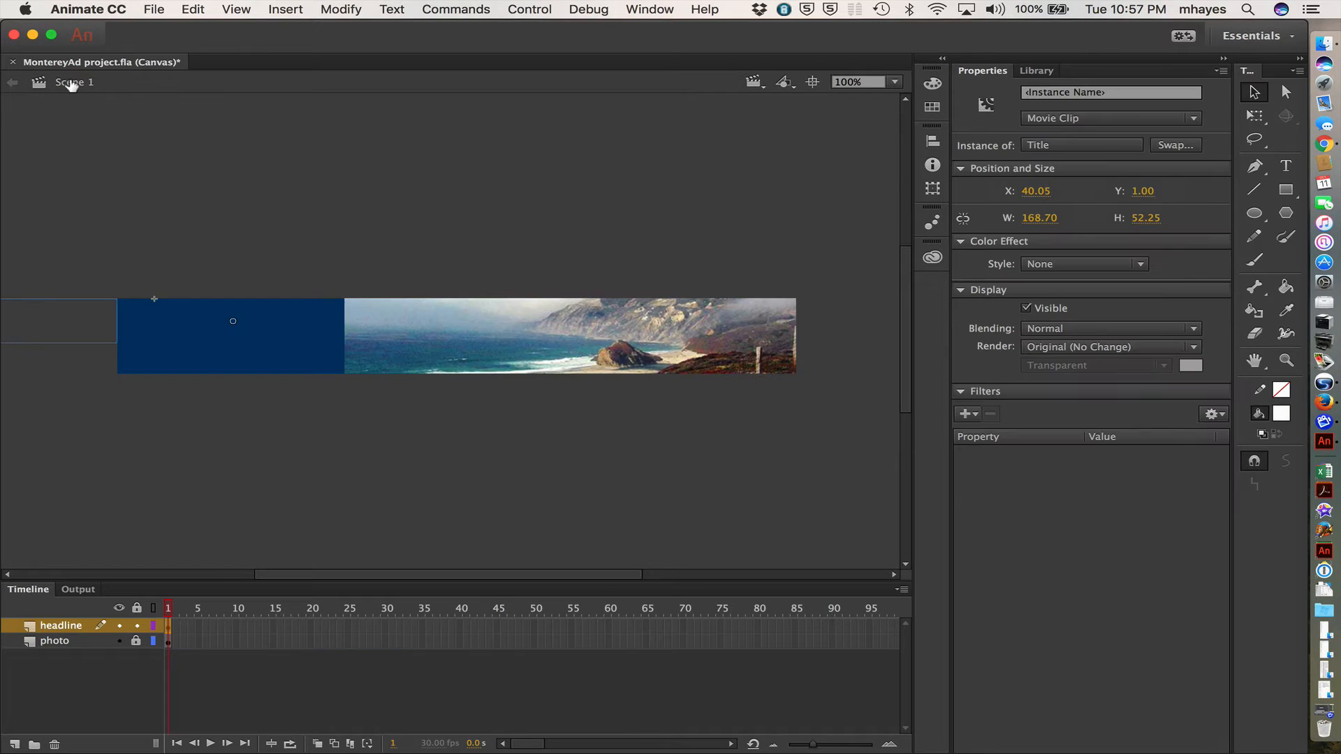
click(14, 745)
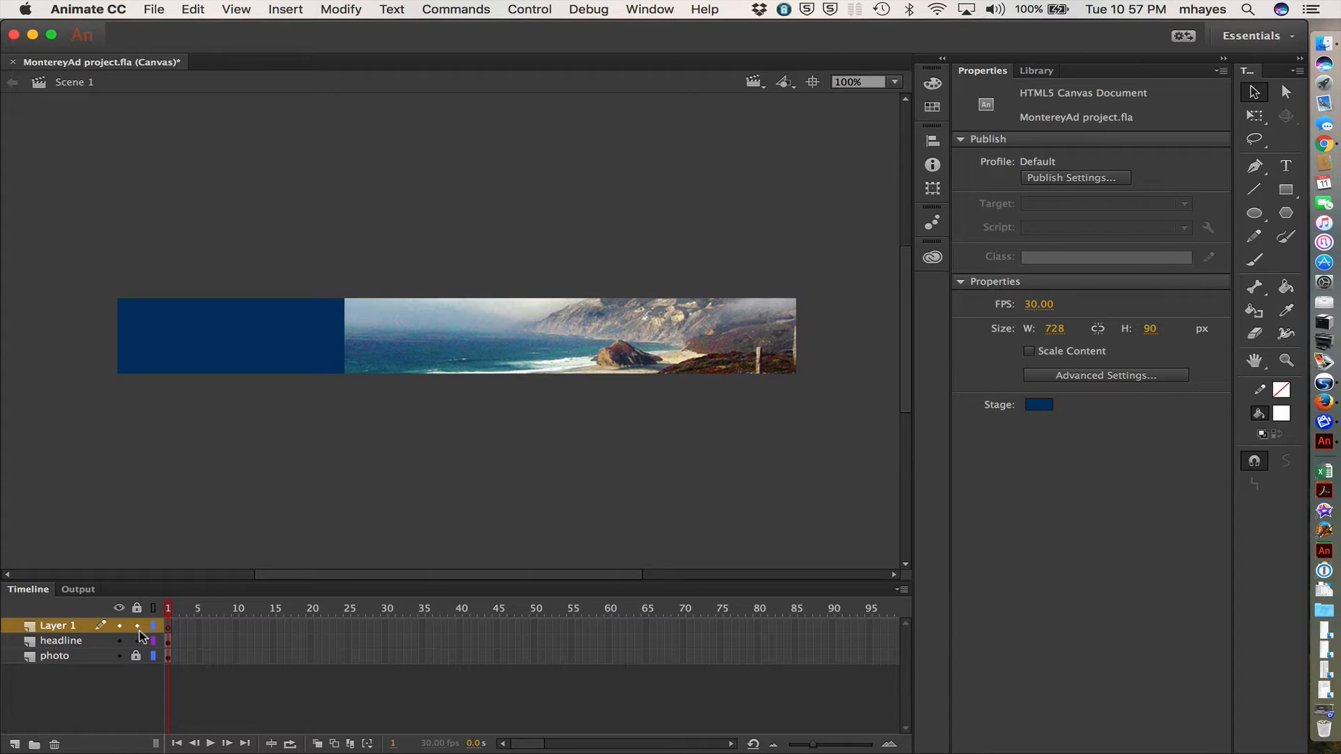
click(137, 640)
double_click(56, 626)
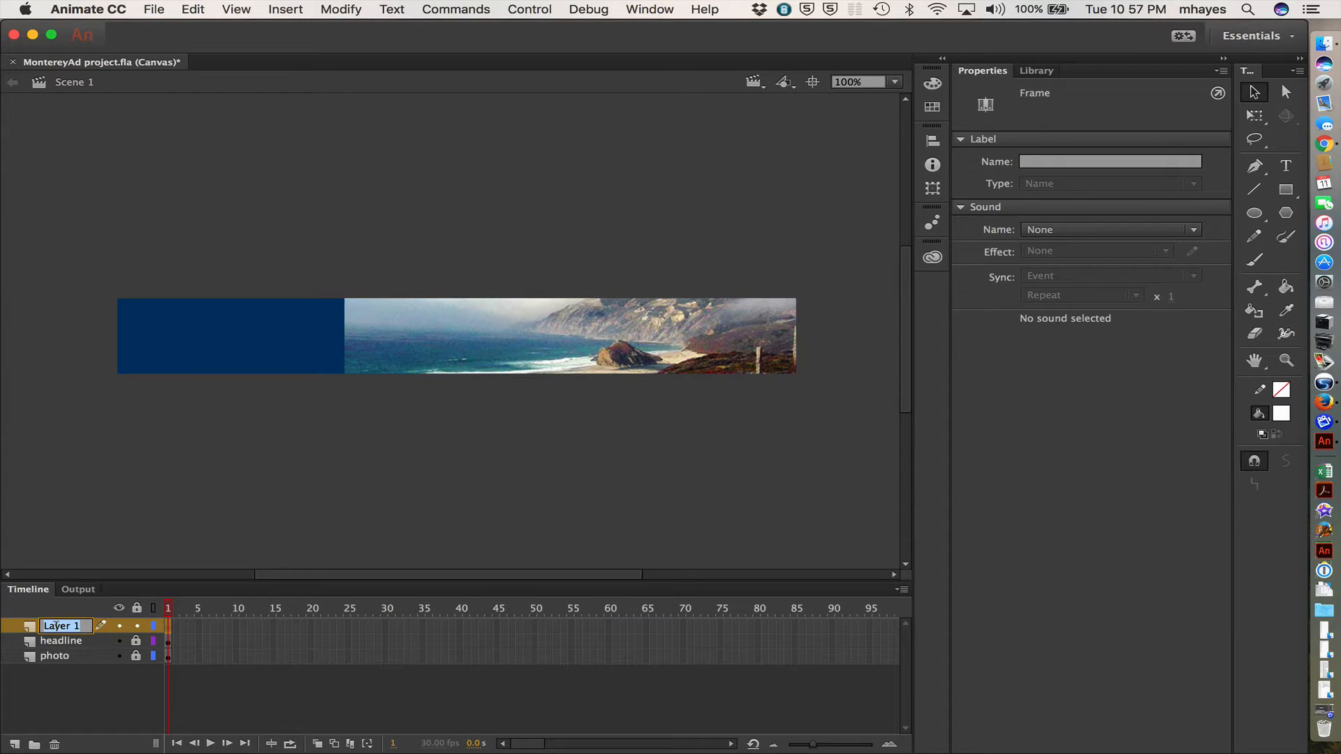
text(tagline)
key(Return)
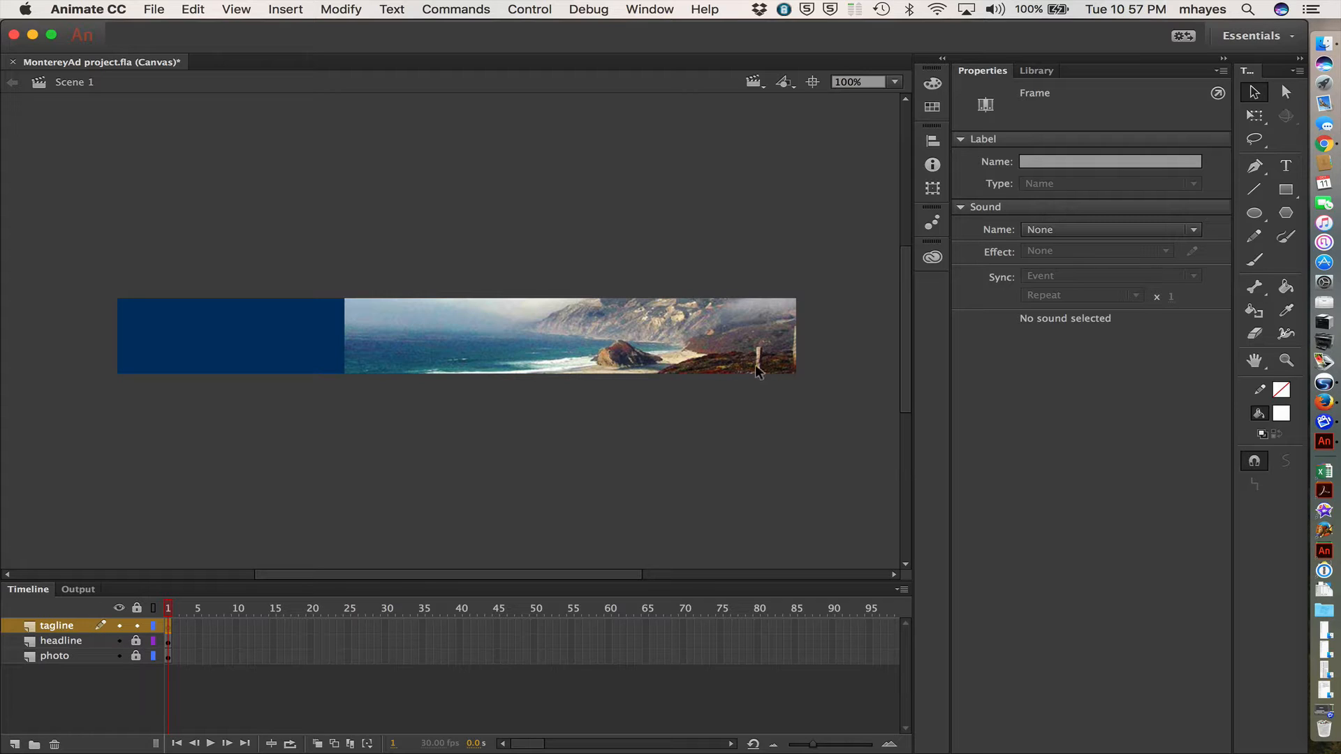
- Start a static text object in the lower blue area and look up the tagline wording on the Monterey website in Firefox
click(1286, 166)
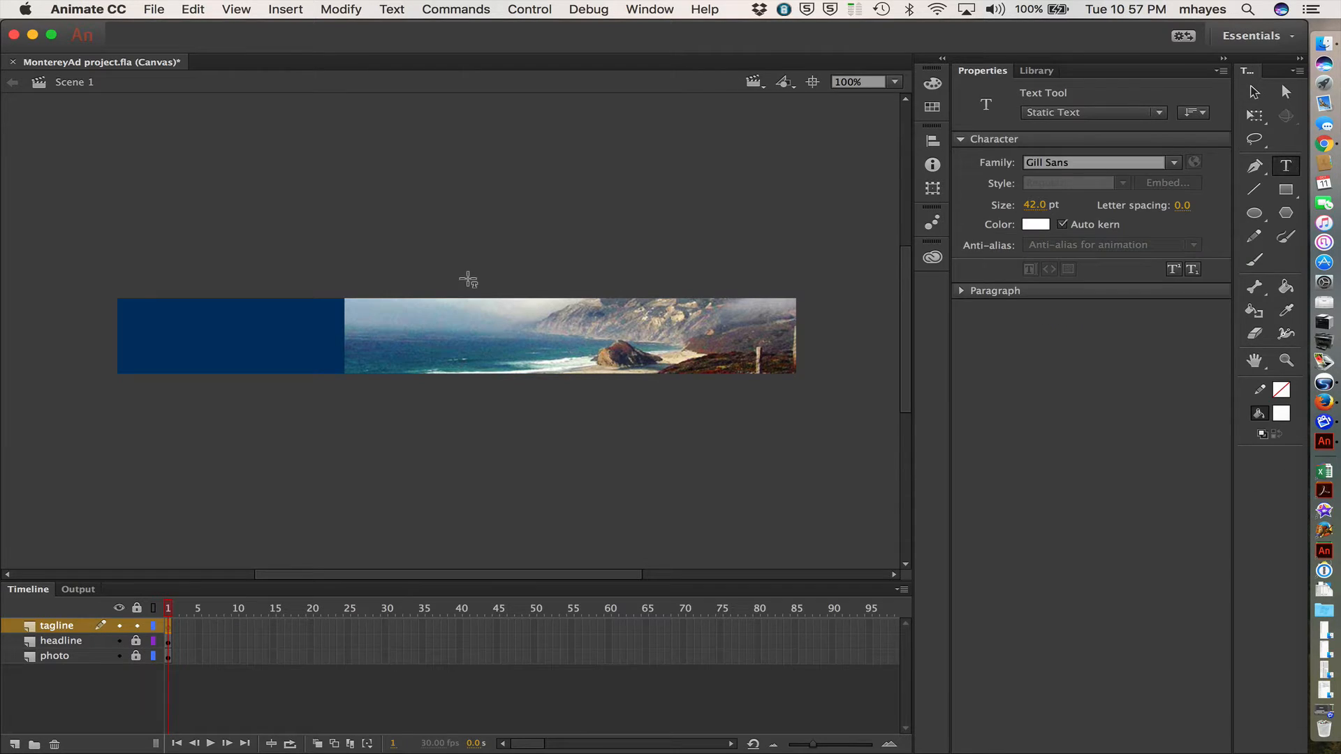
click(144, 353)
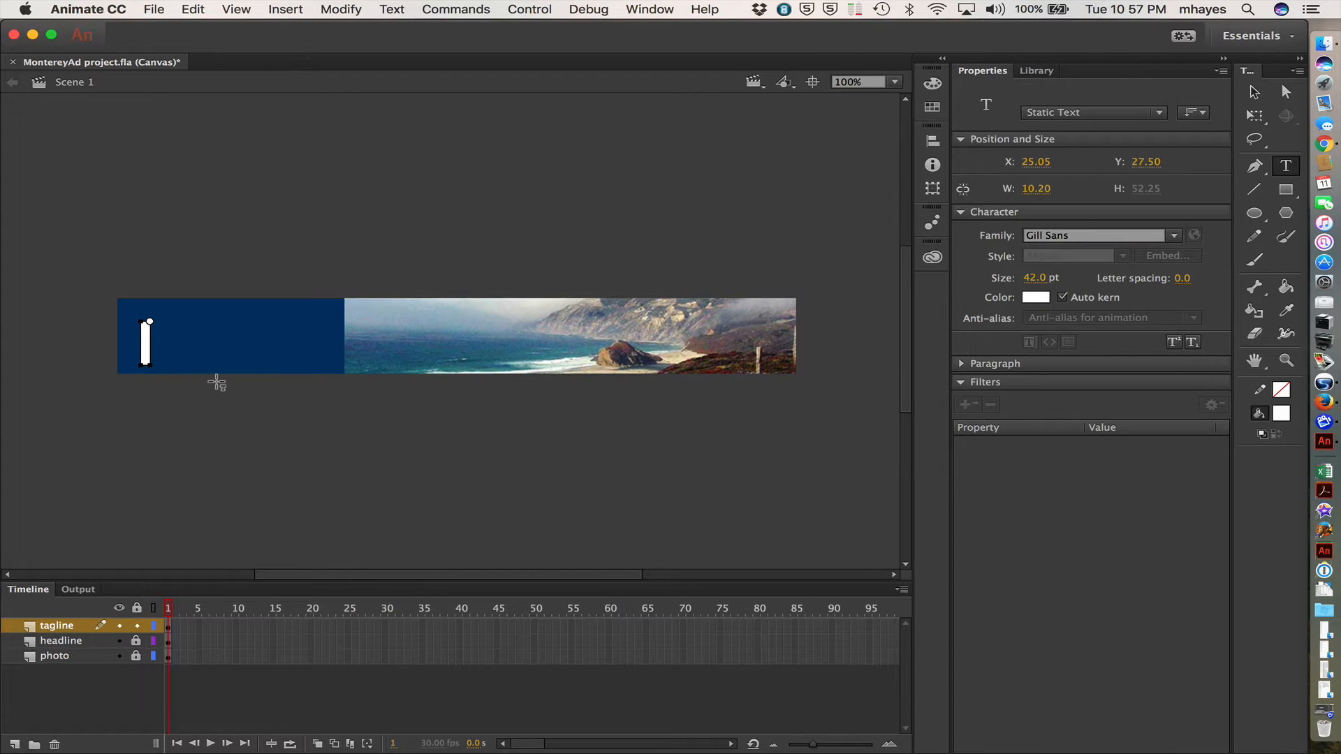
key(super+Tab)
key(super+Tab)
key(super+Tab)
key(super+Tab)
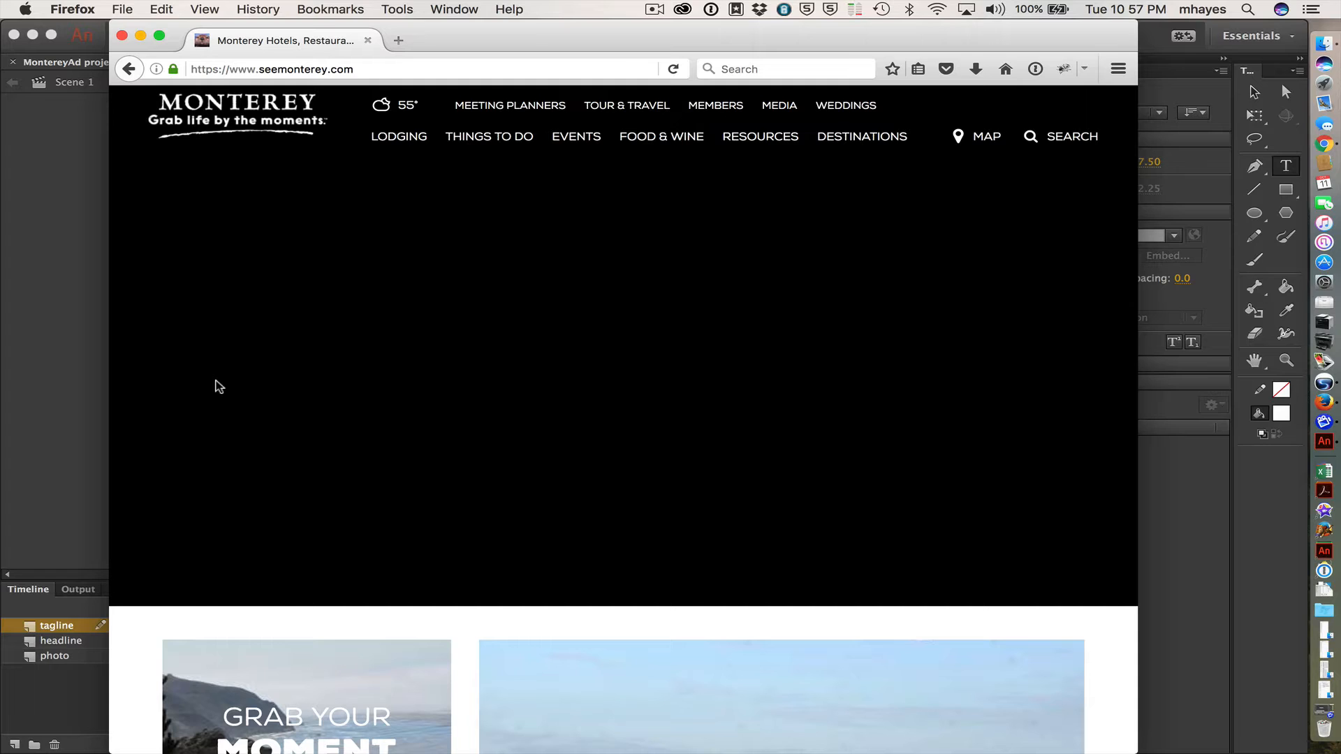
key(super+Tab)
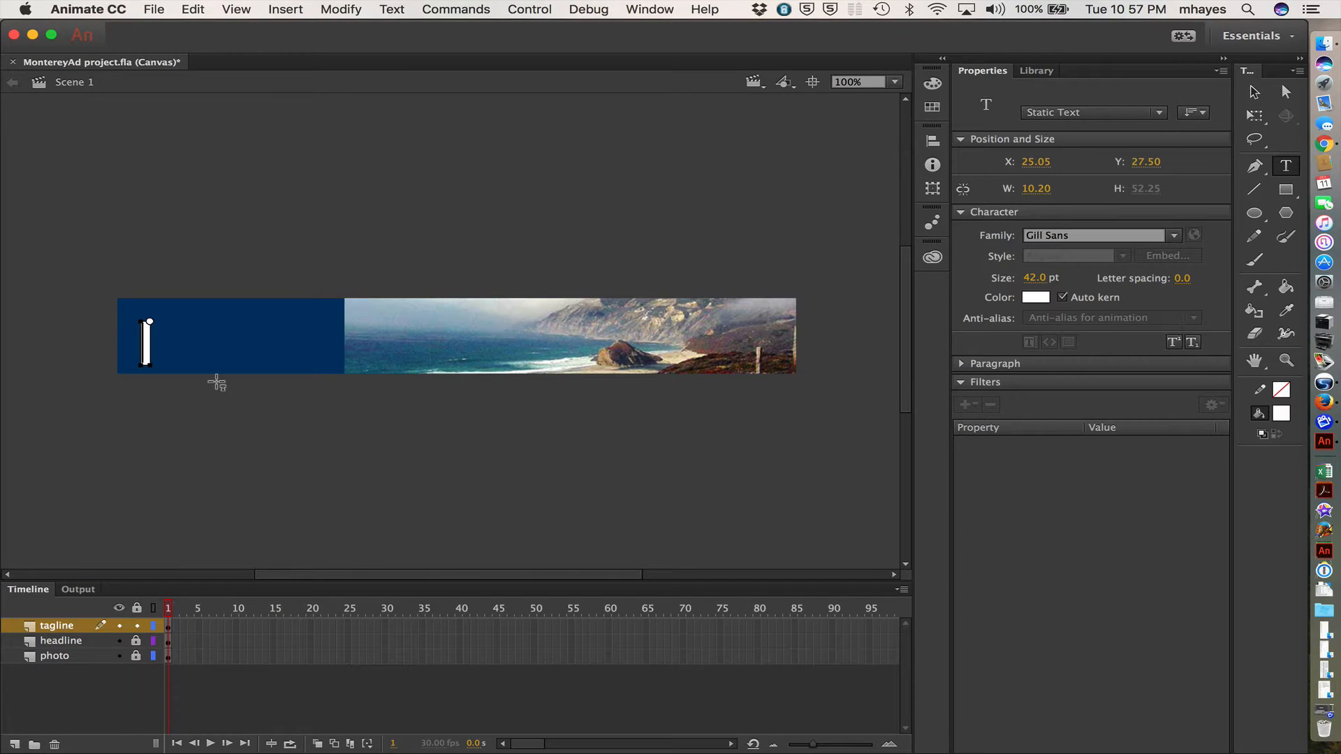
- Enter "Grab life by the moments." as the tagline text, checking the wording against the Monterey website
text(Grab)
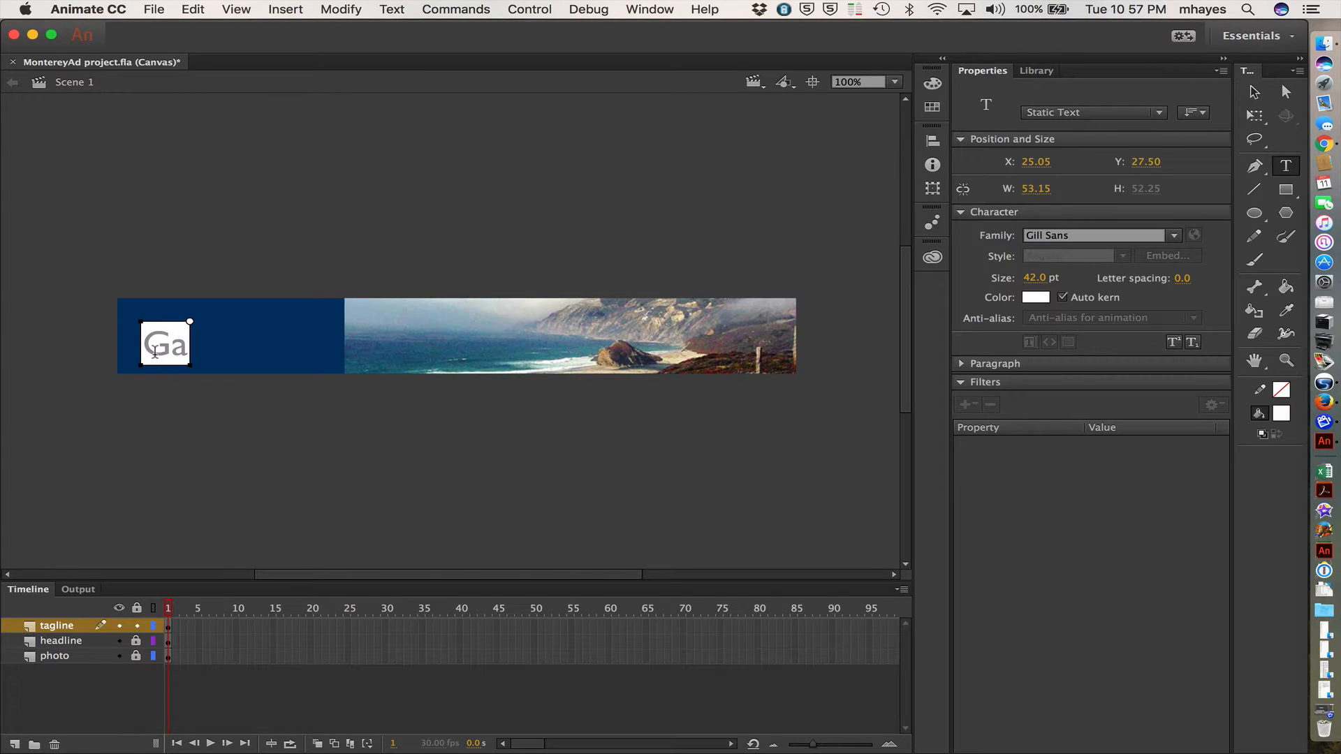
text( Life)
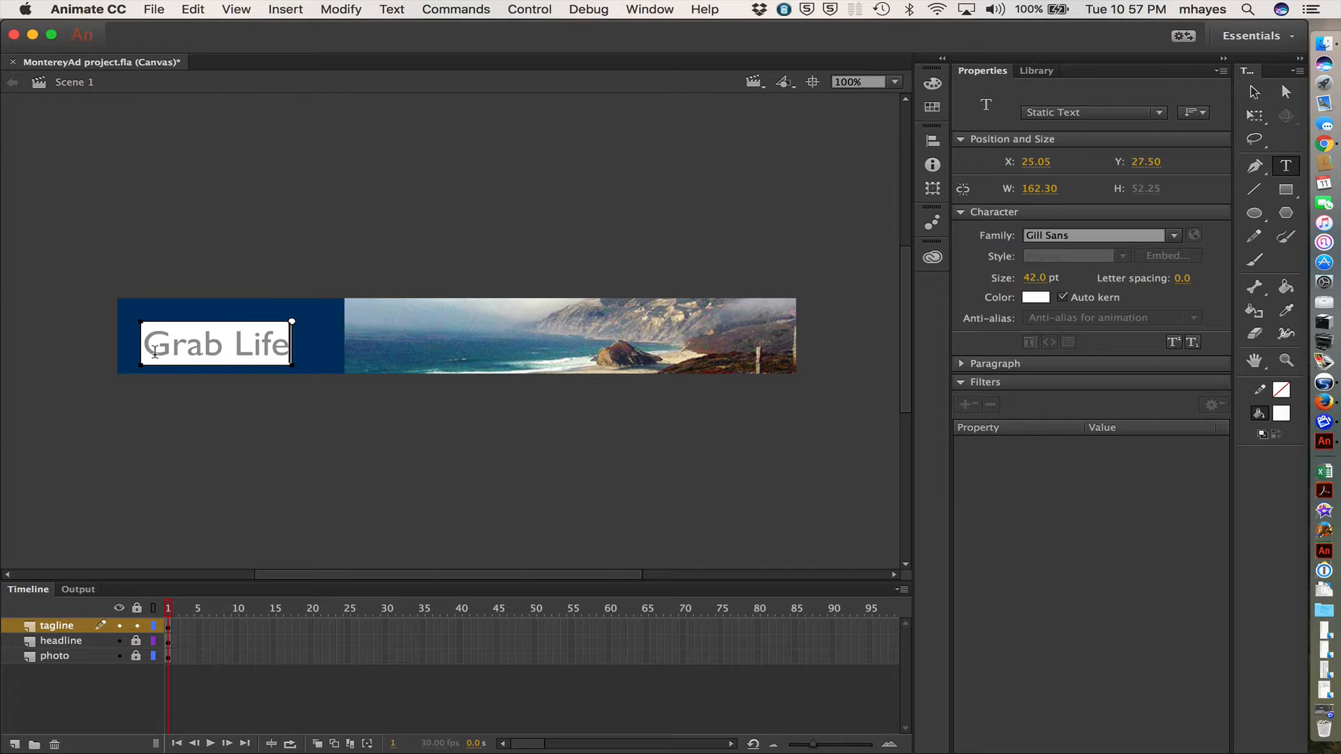
key(BackSpace)
key(BackSpace)
key(BackSpace)
key(BackSpace)
text(life by the moments.)
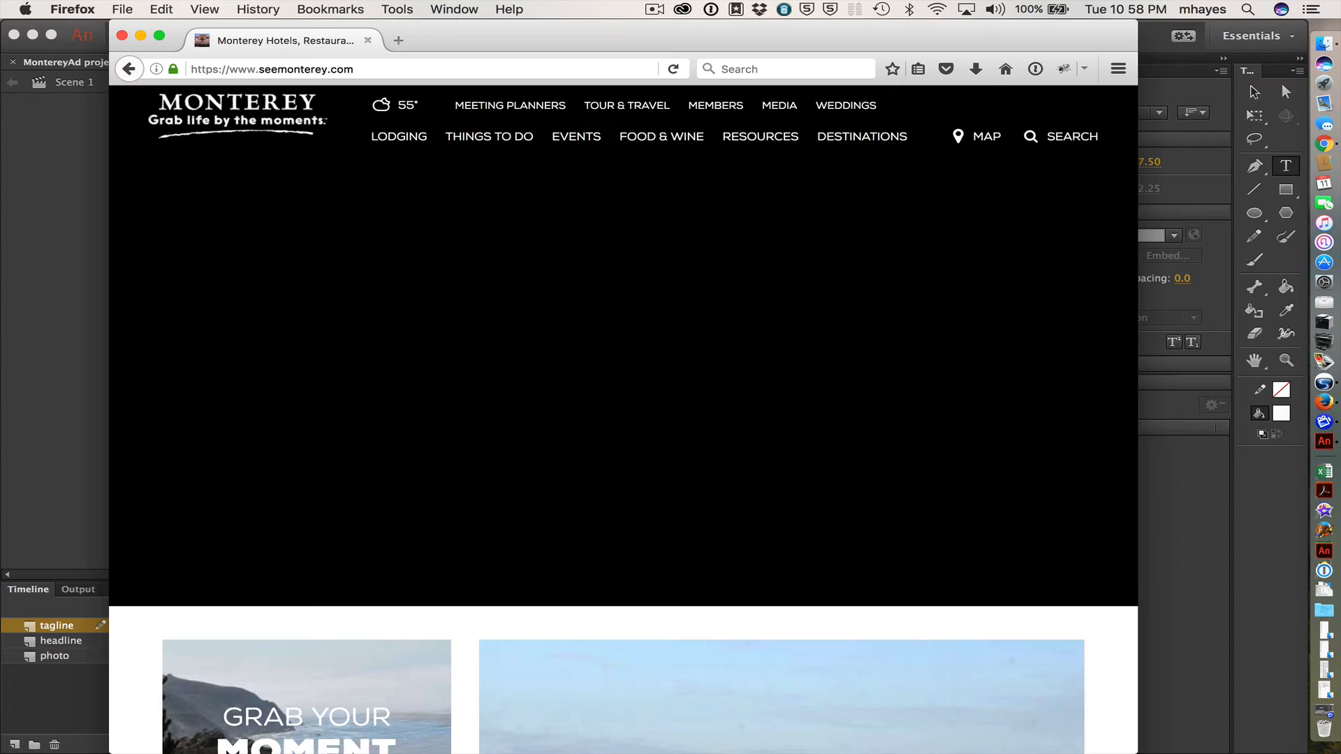
key(super+Tab)
key(super+Tab)
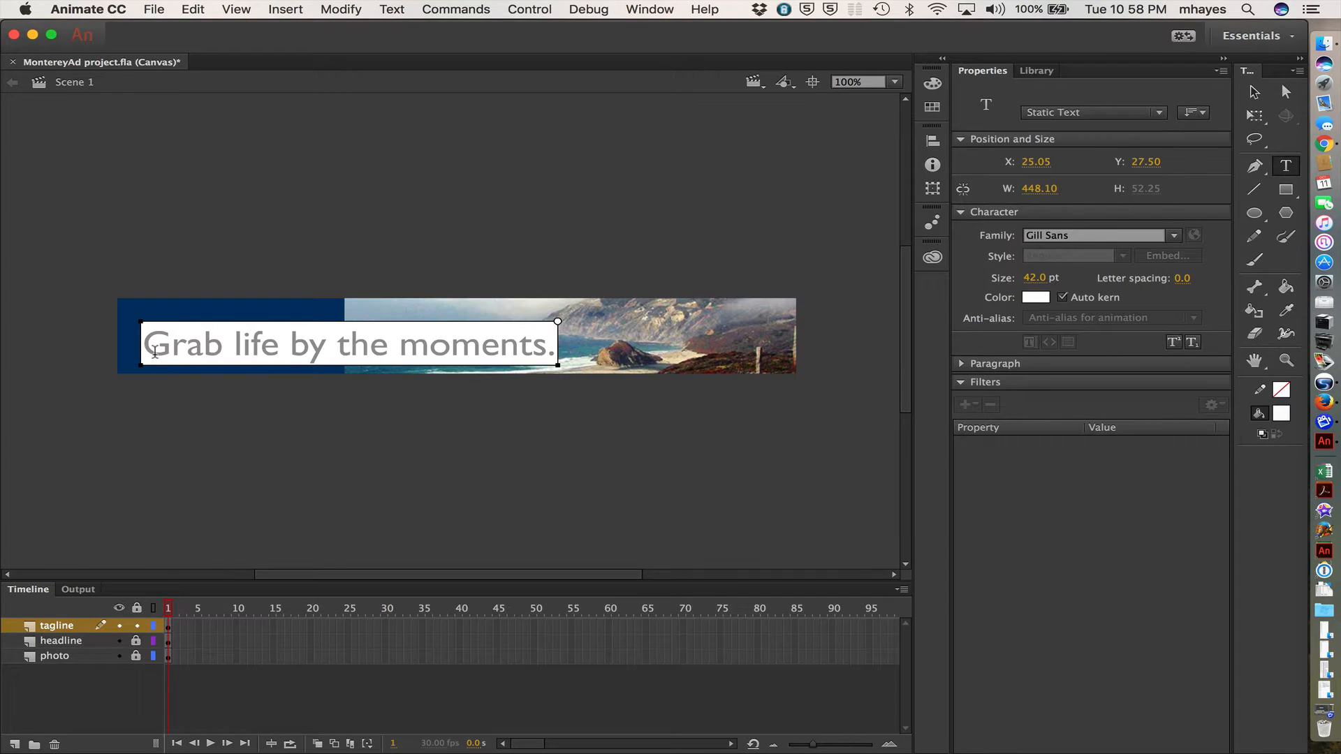
- Set the whole tagline text to 16 pt after trying 14 pt
key(super+a)
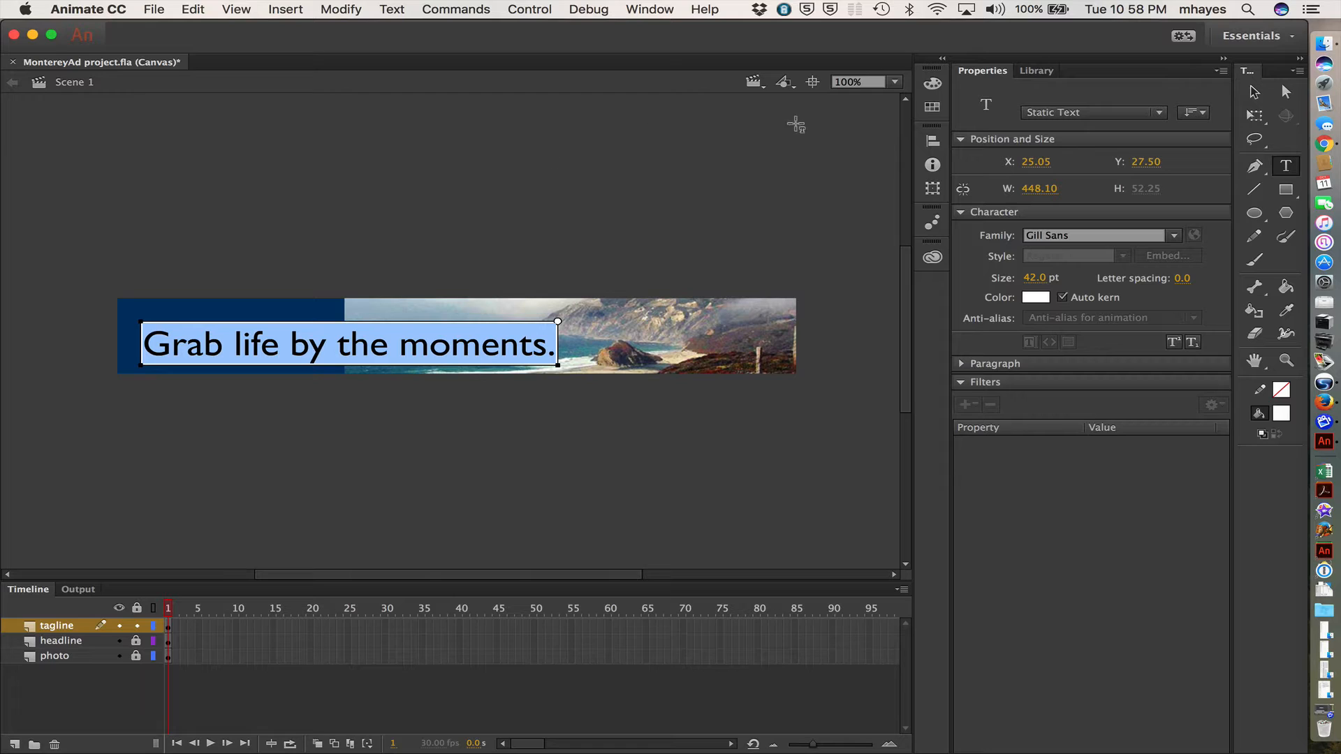
click(1036, 278)
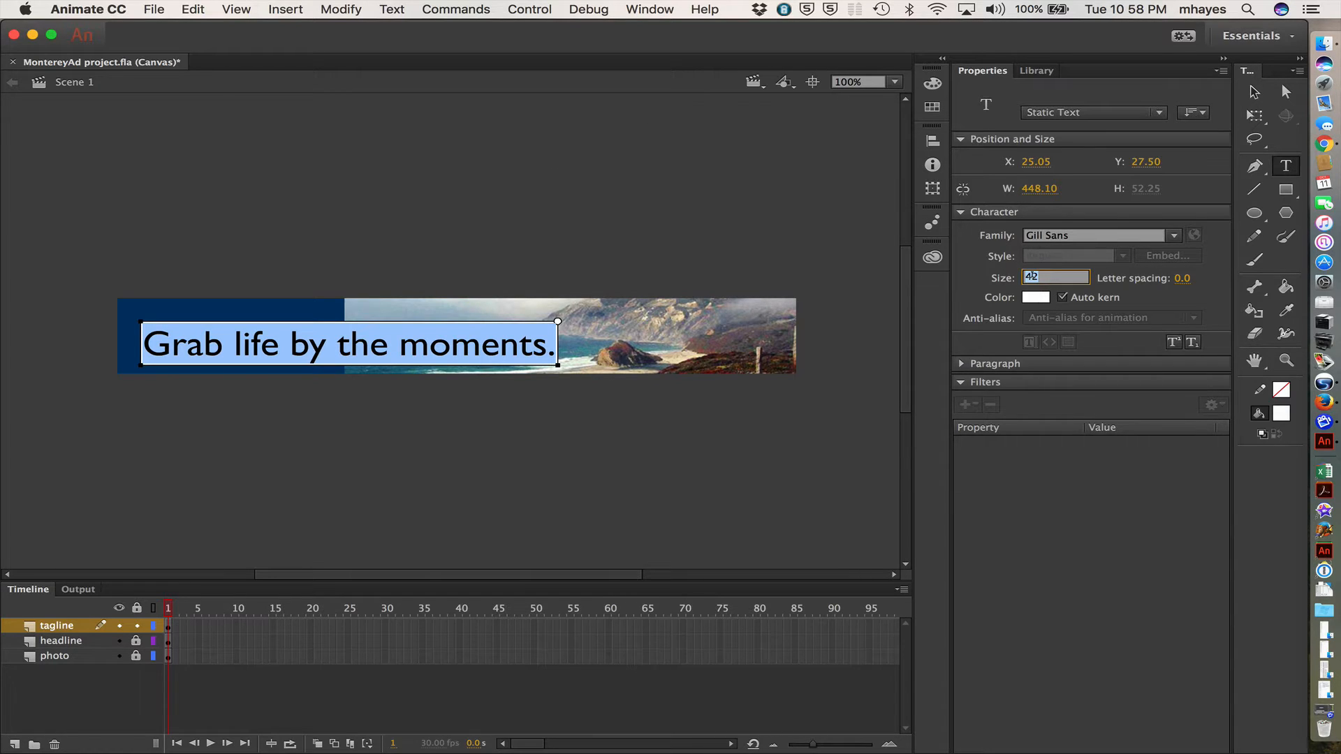
text(14)
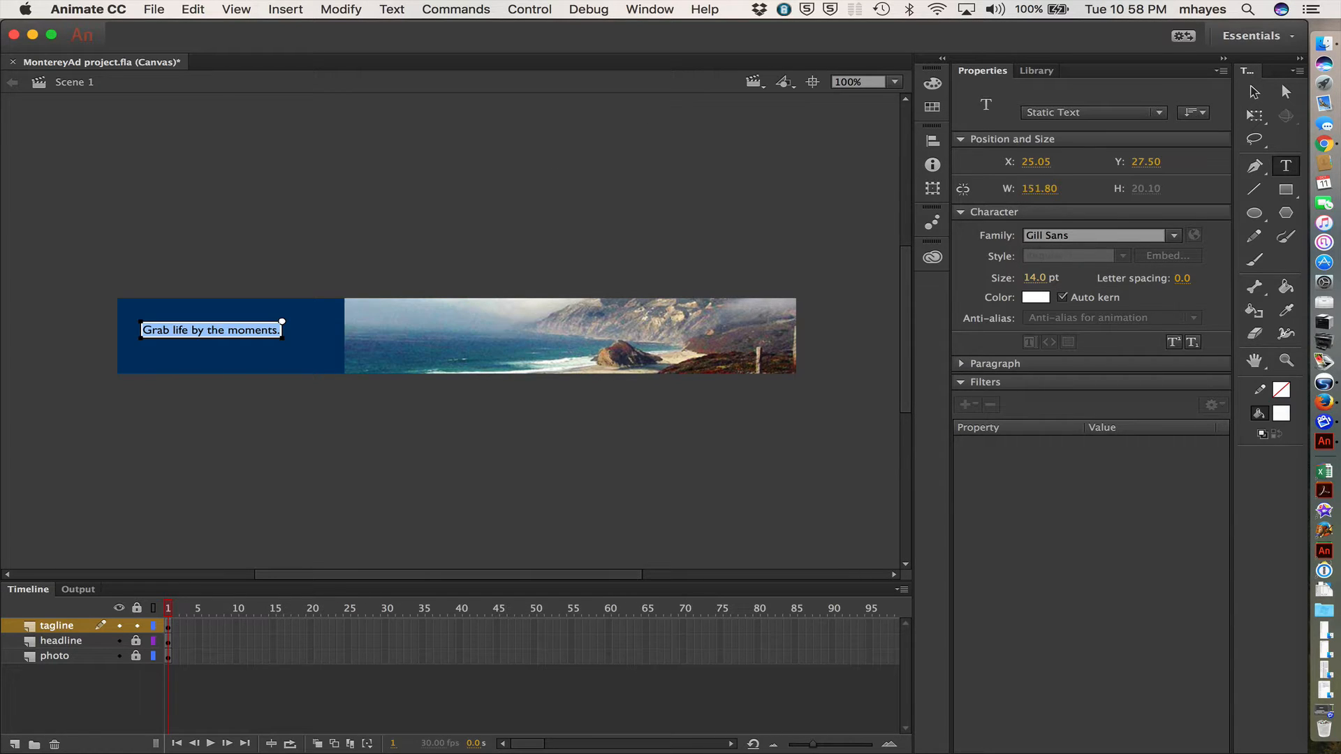
key(Return)
click(1035, 278)
text(16)
key(Return)
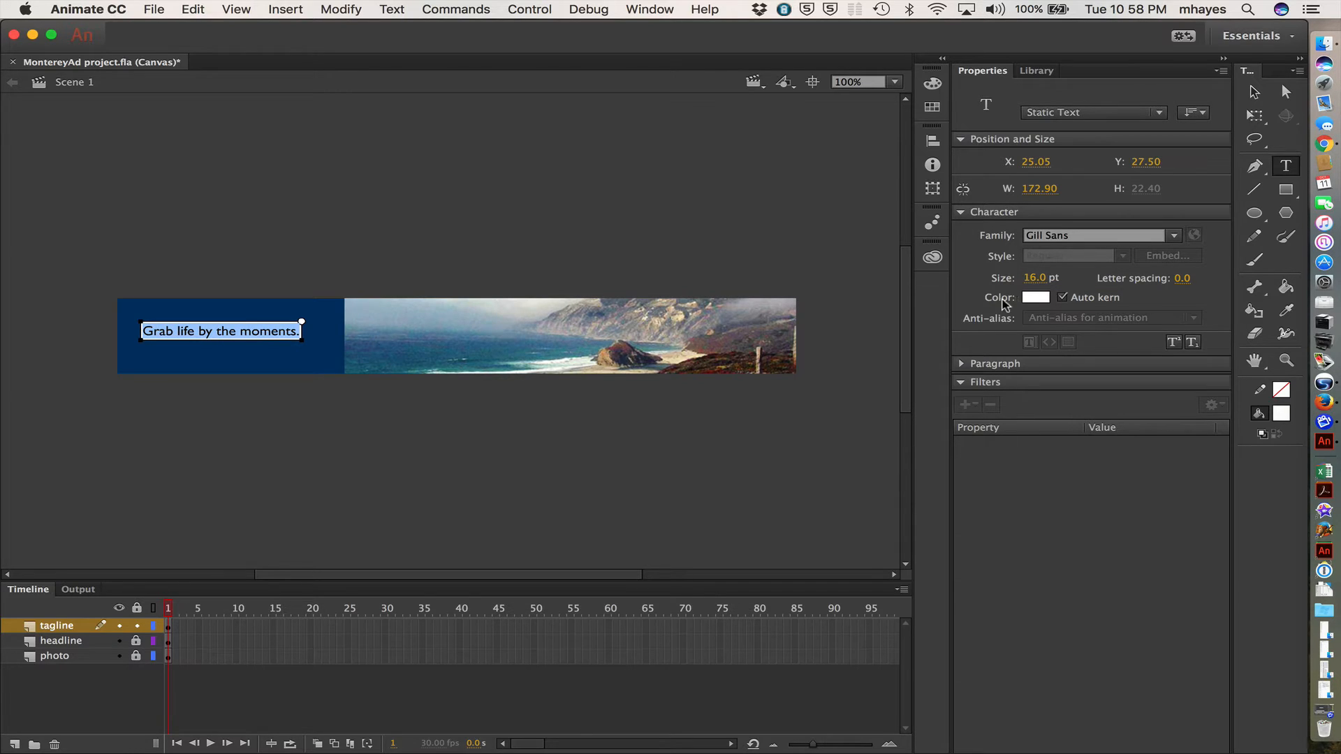
- Move the tagline text to about X 35, Y 53 and convert it to a movie clip symbol named Tagline
click(1255, 91)
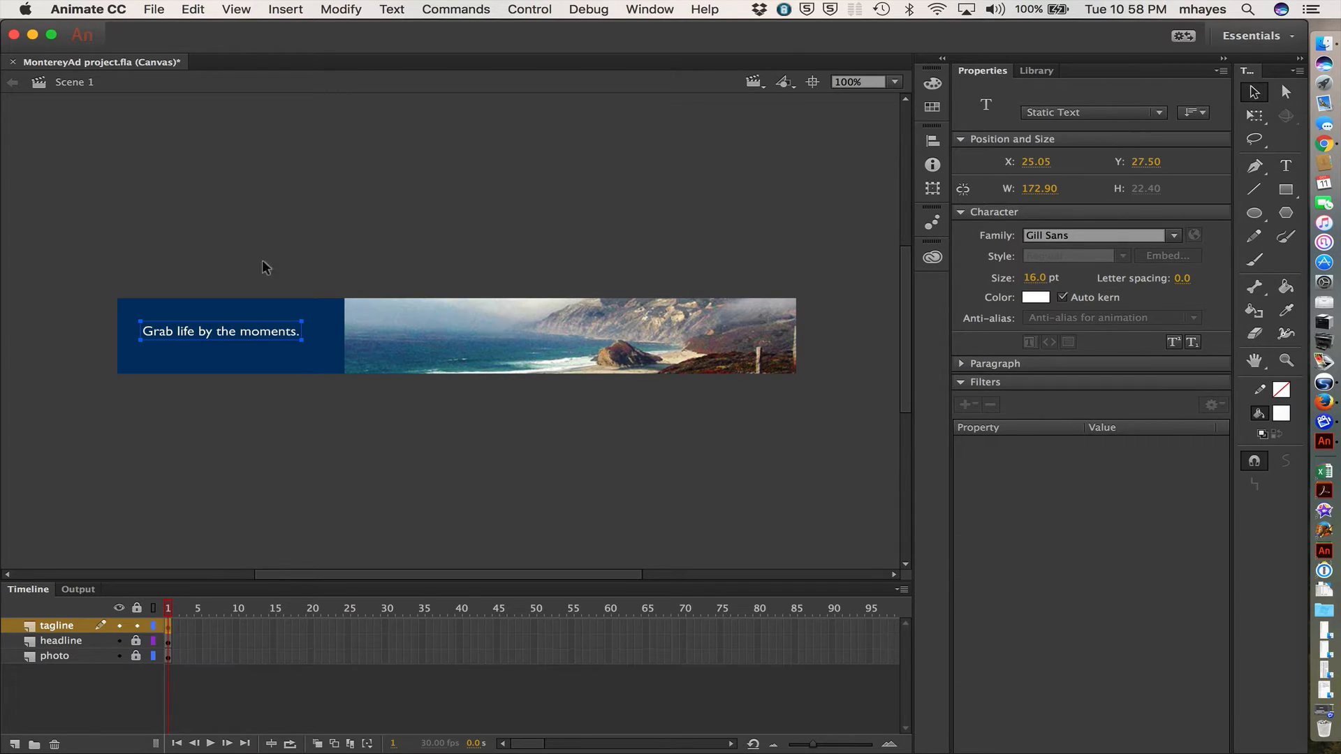
drag(230, 331, 229, 350)
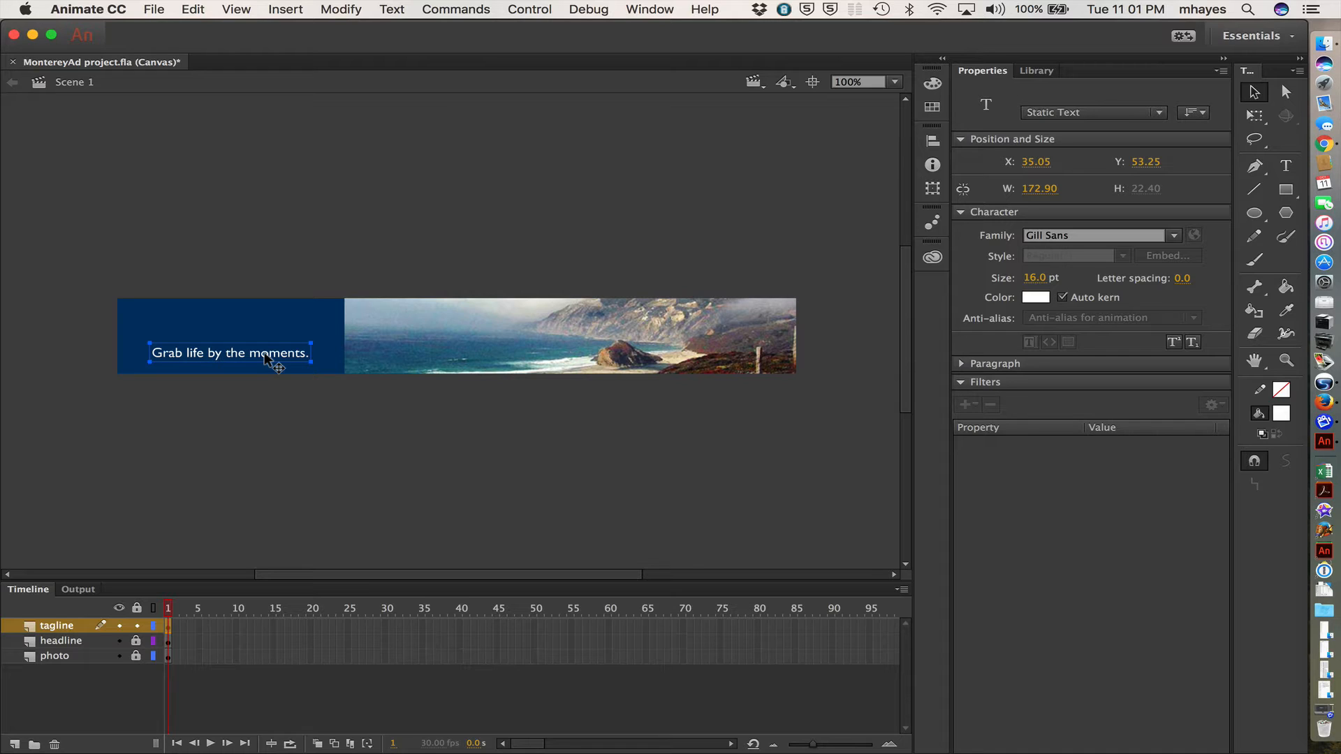
right_click(265, 355)
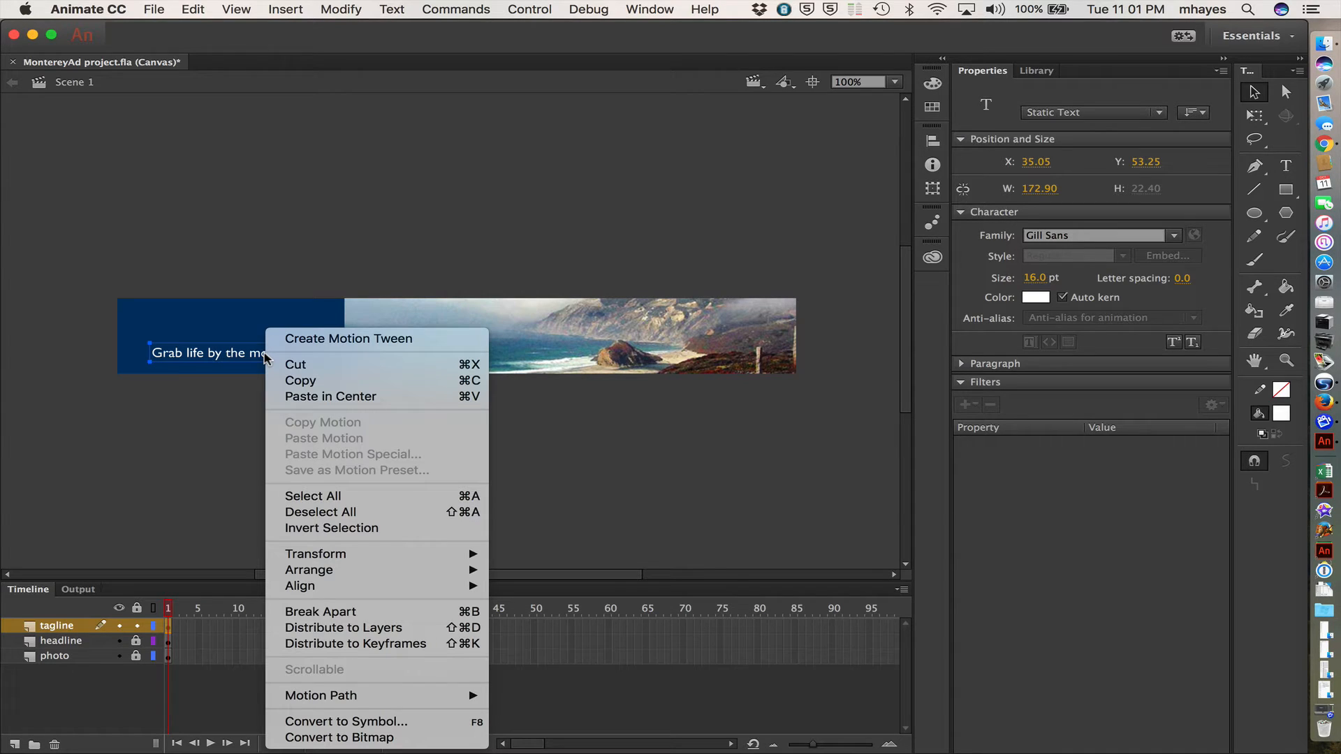
click(378, 726)
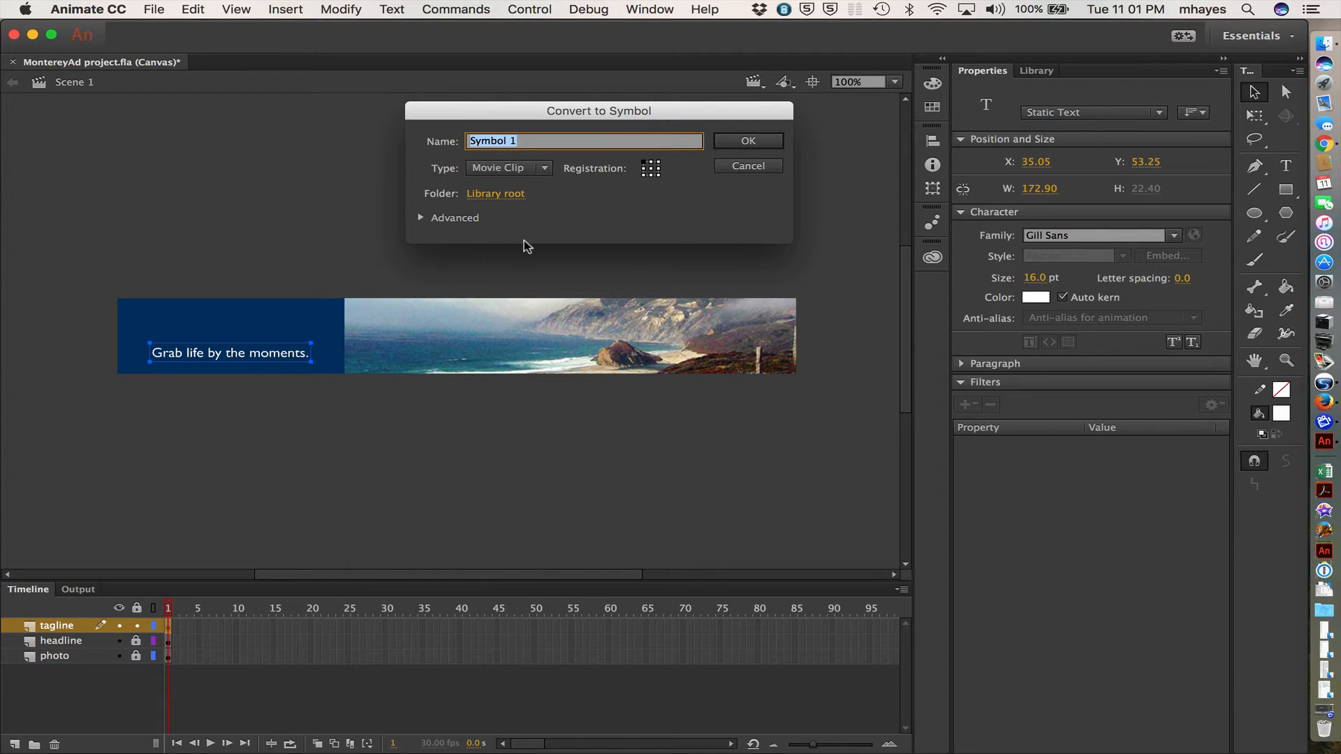
text(Tagline)
click(758, 142)
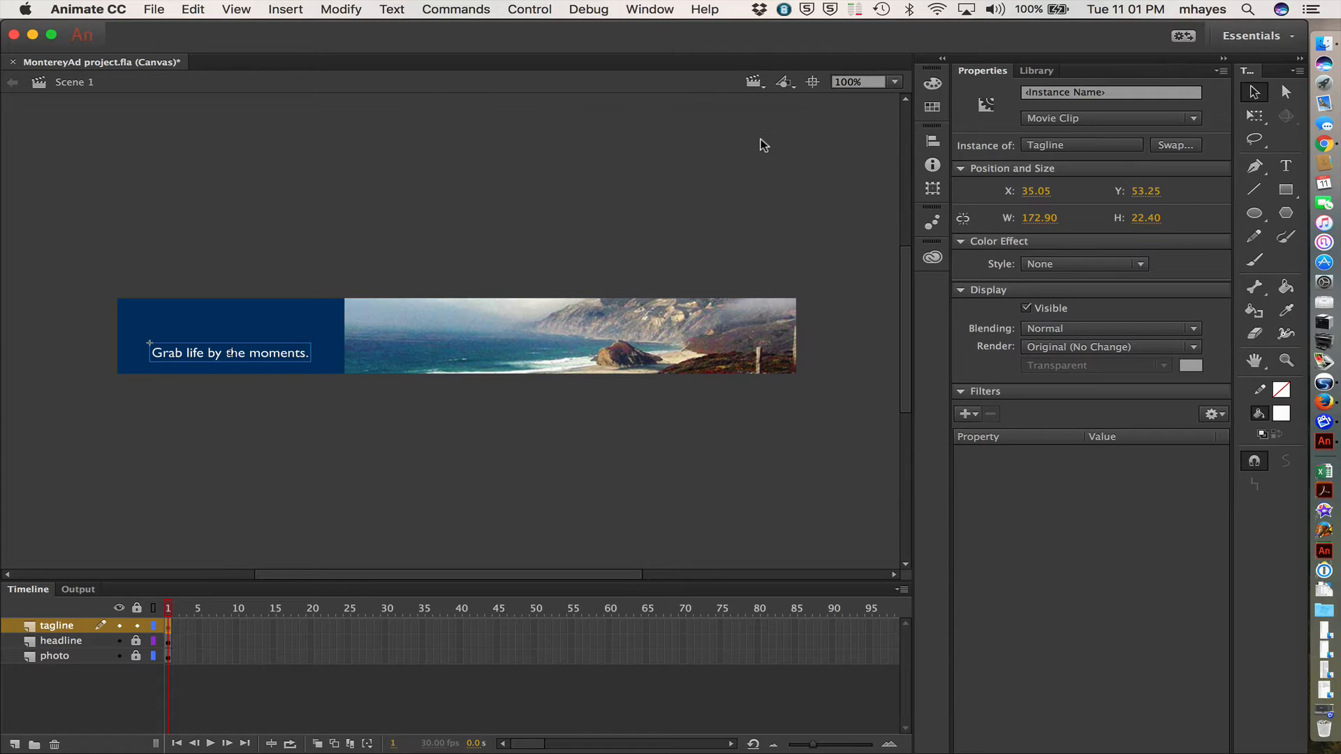
- Open the Tagline symbol for editing and convert its text to a nested movie clip named TaglineText
double_click(249, 352)
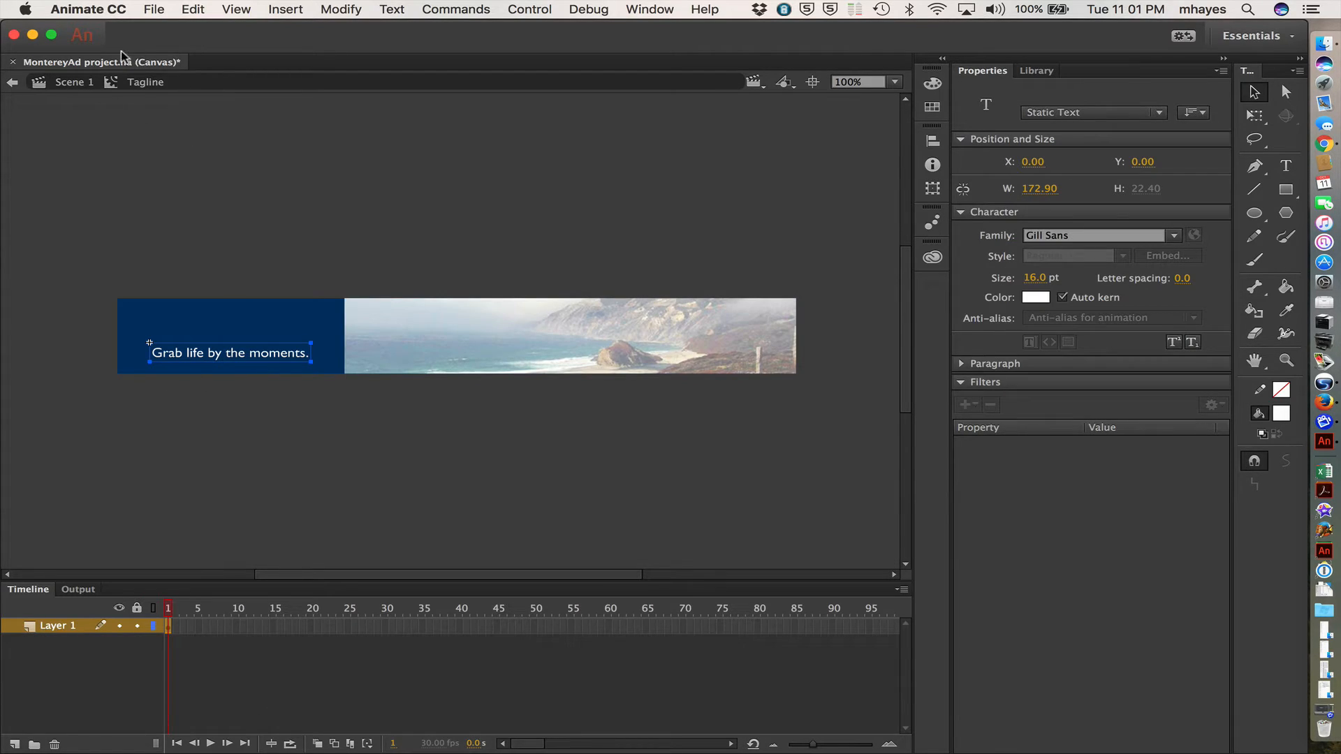
right_click(253, 353)
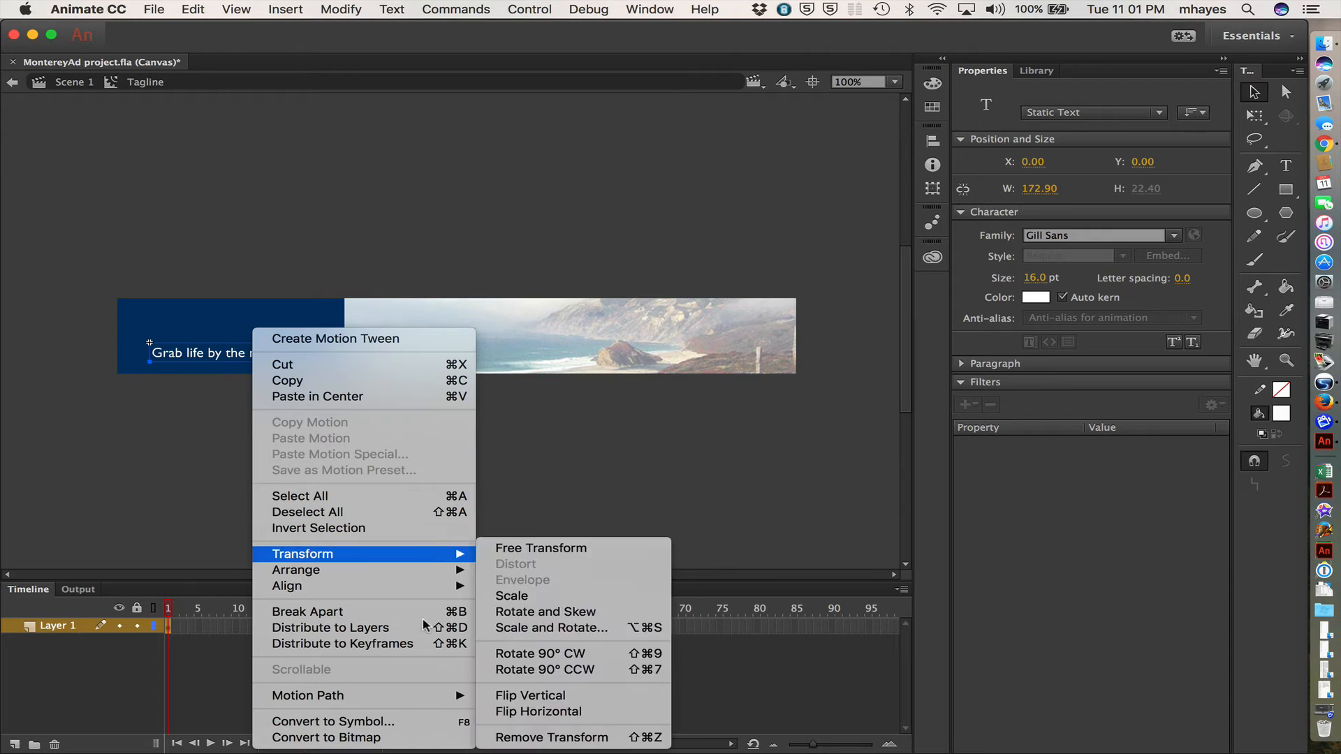
click(409, 721)
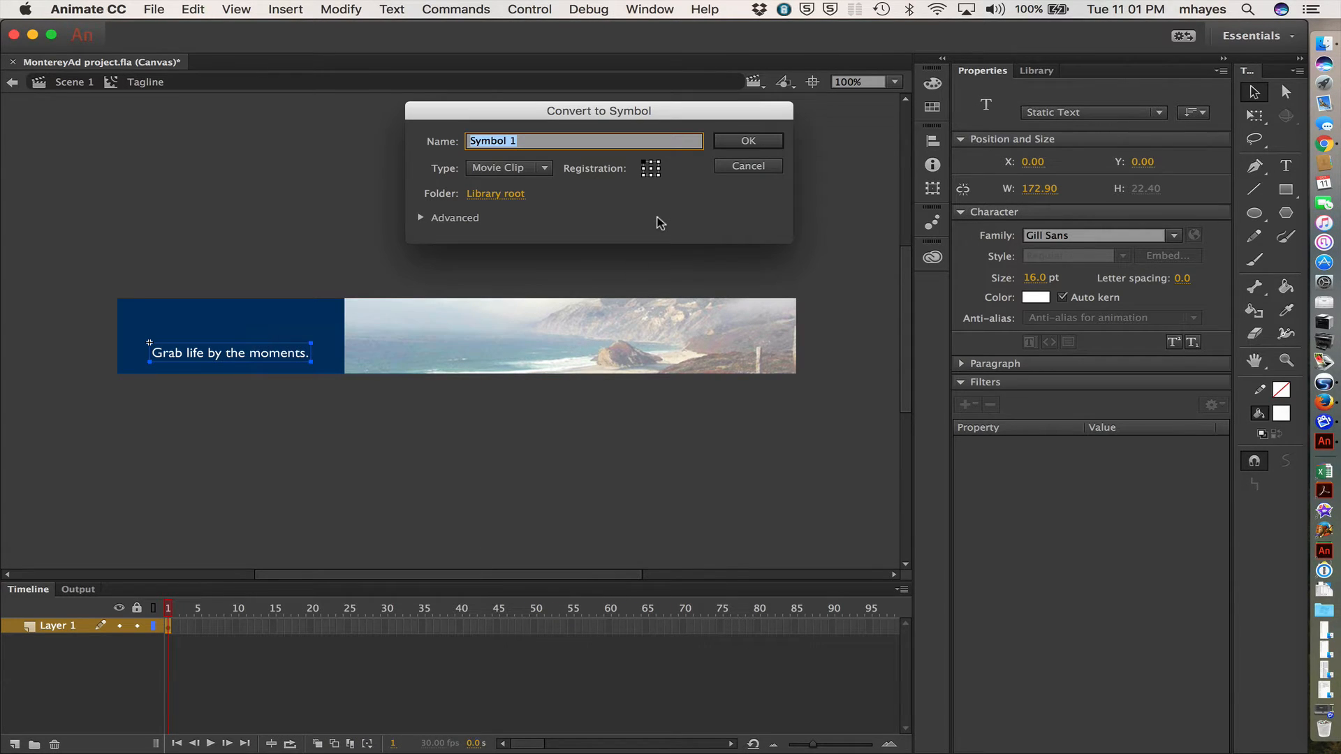
text(TaglineText)
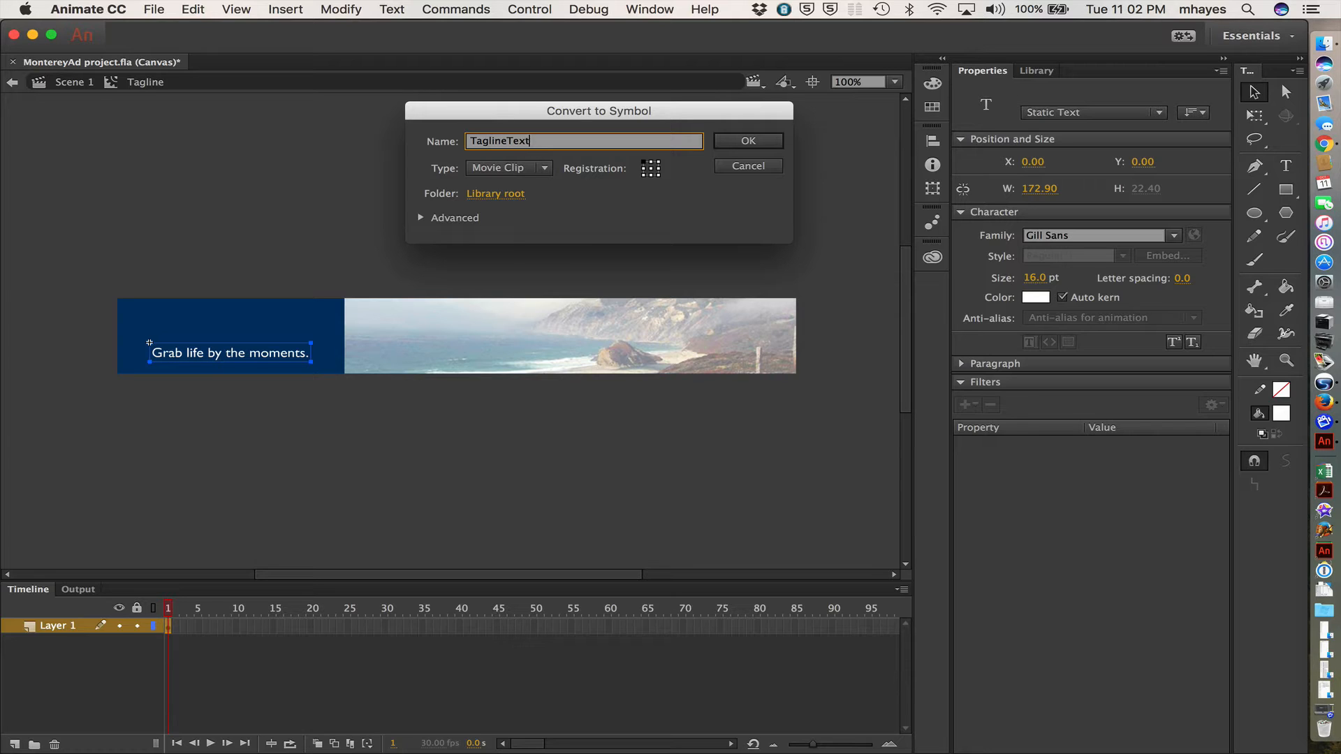
click(769, 145)
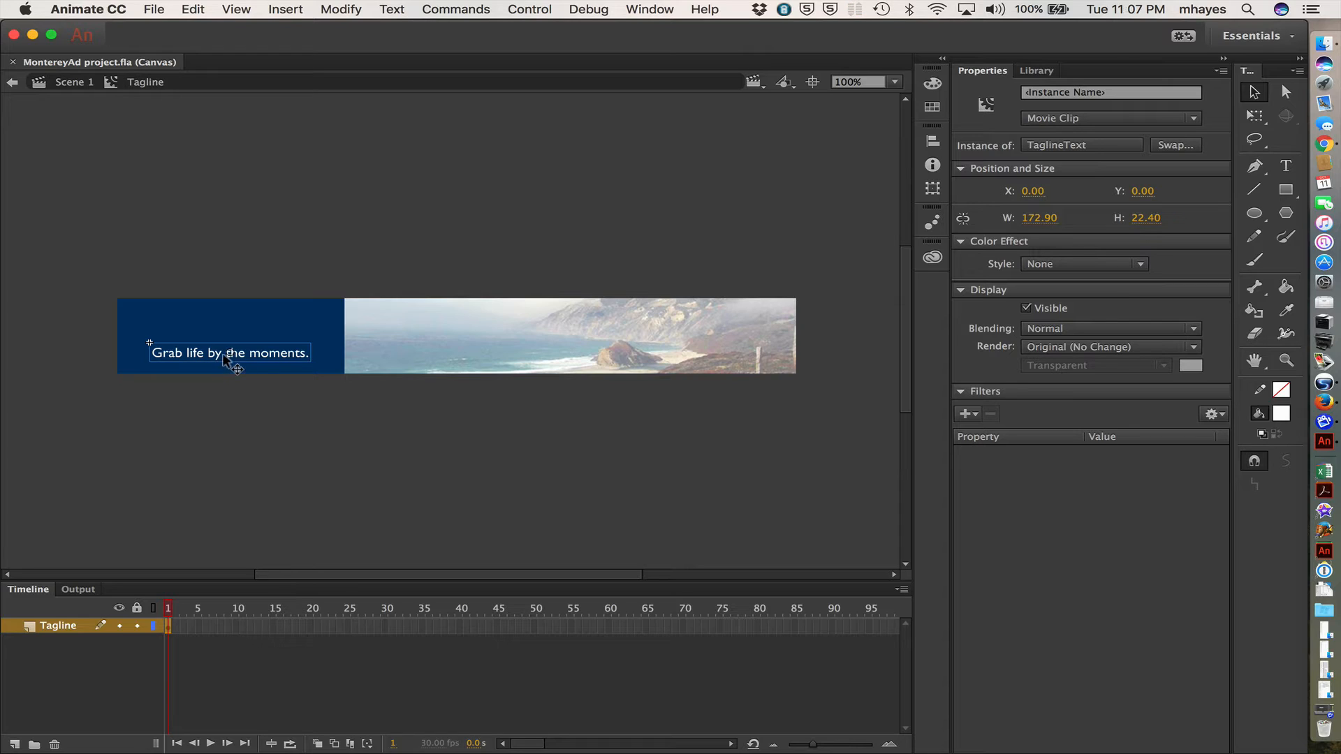
- Move the Tagline layer's first keyframe to frame 30 and create a classic tween from it
click(167, 625)
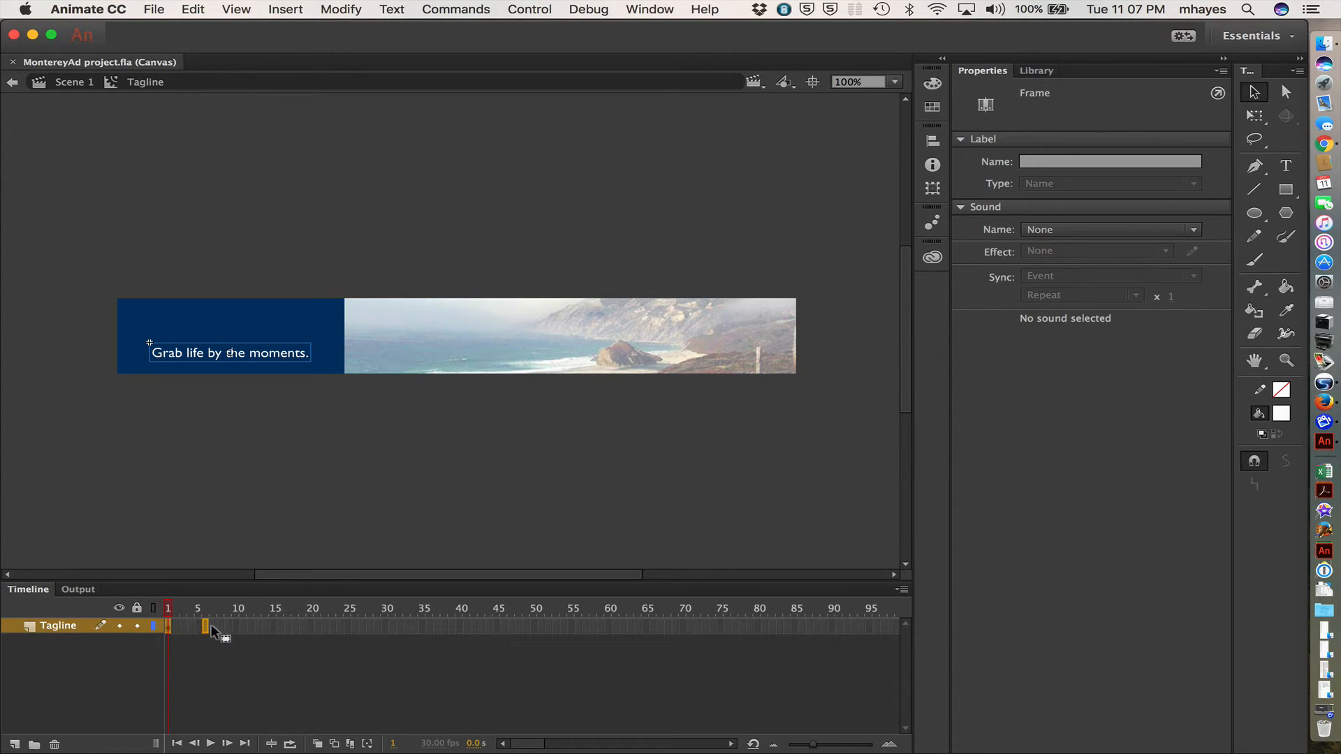
drag(211, 623, 385, 625)
right_click(383, 627)
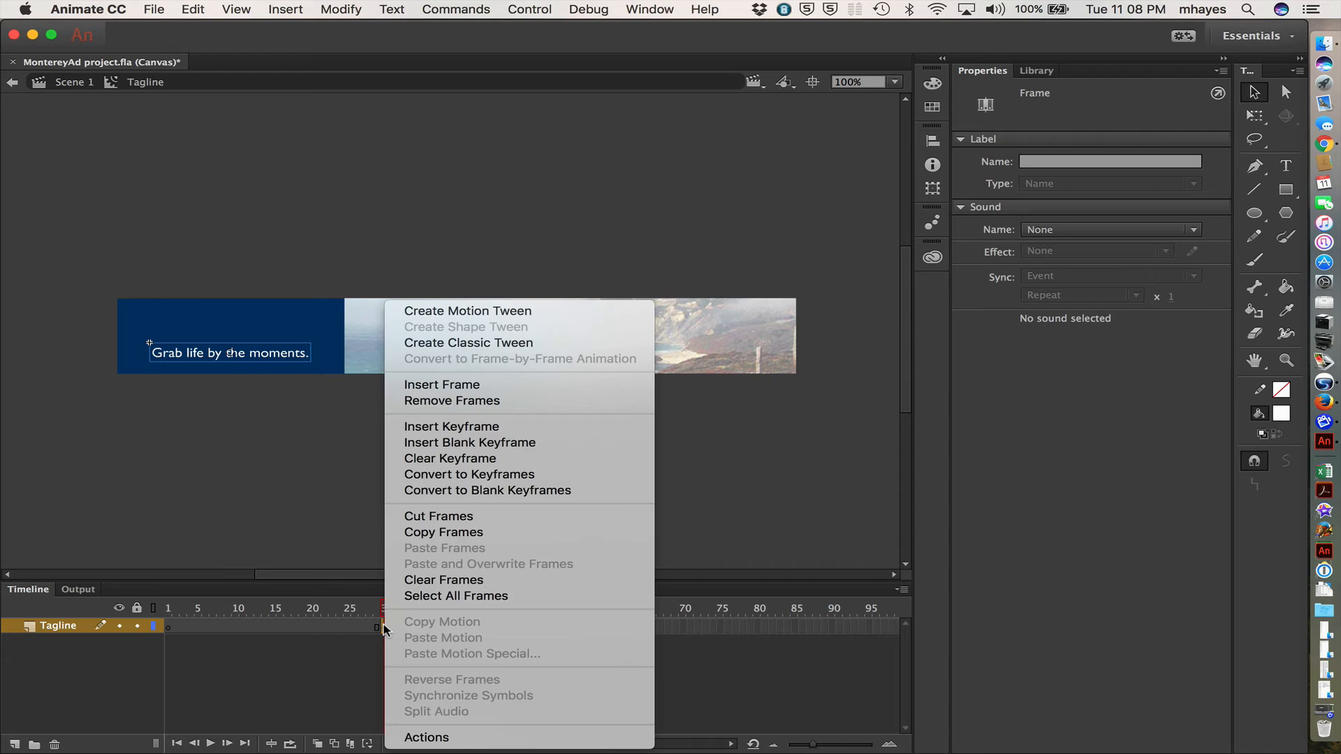
click(462, 343)
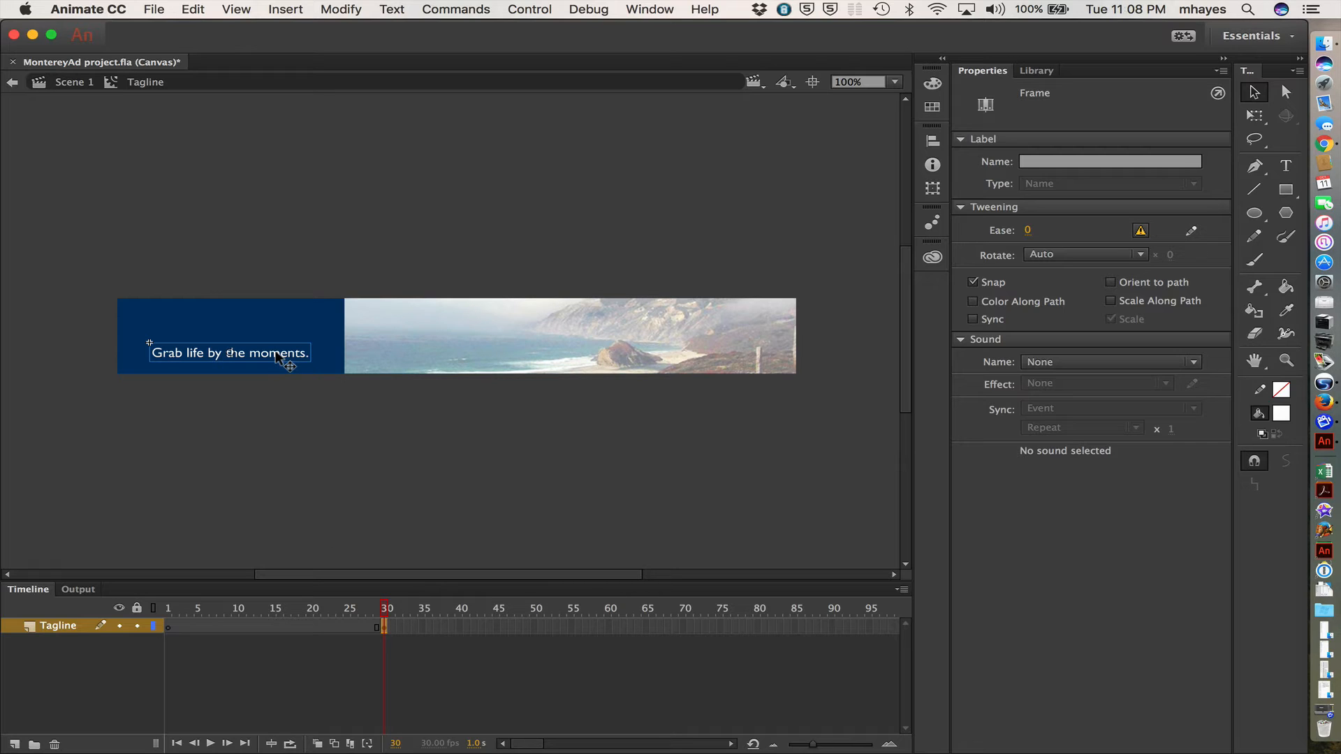
- Position the tagline below the banner at Y 37 in frame 30, and insert a keyframe at frame 60 with it at Y 0
drag(281, 359, 279, 391)
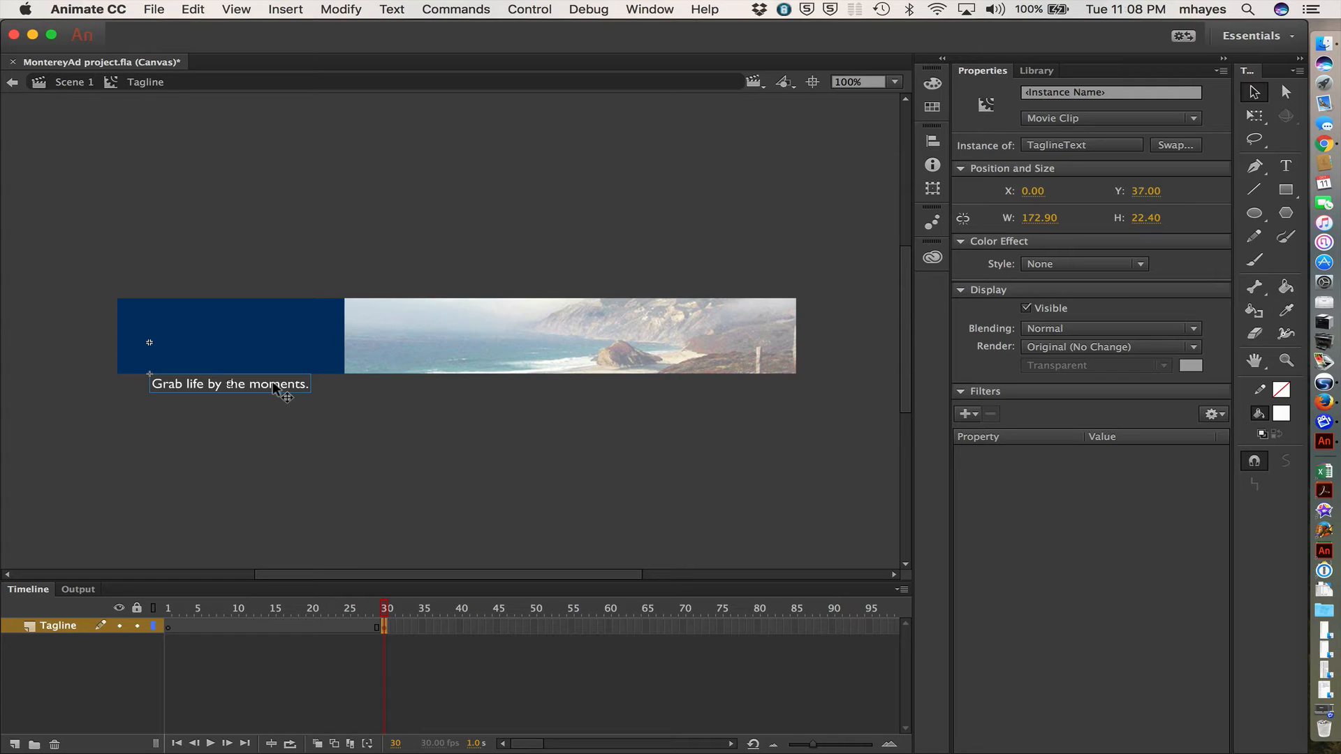
right_click(609, 626)
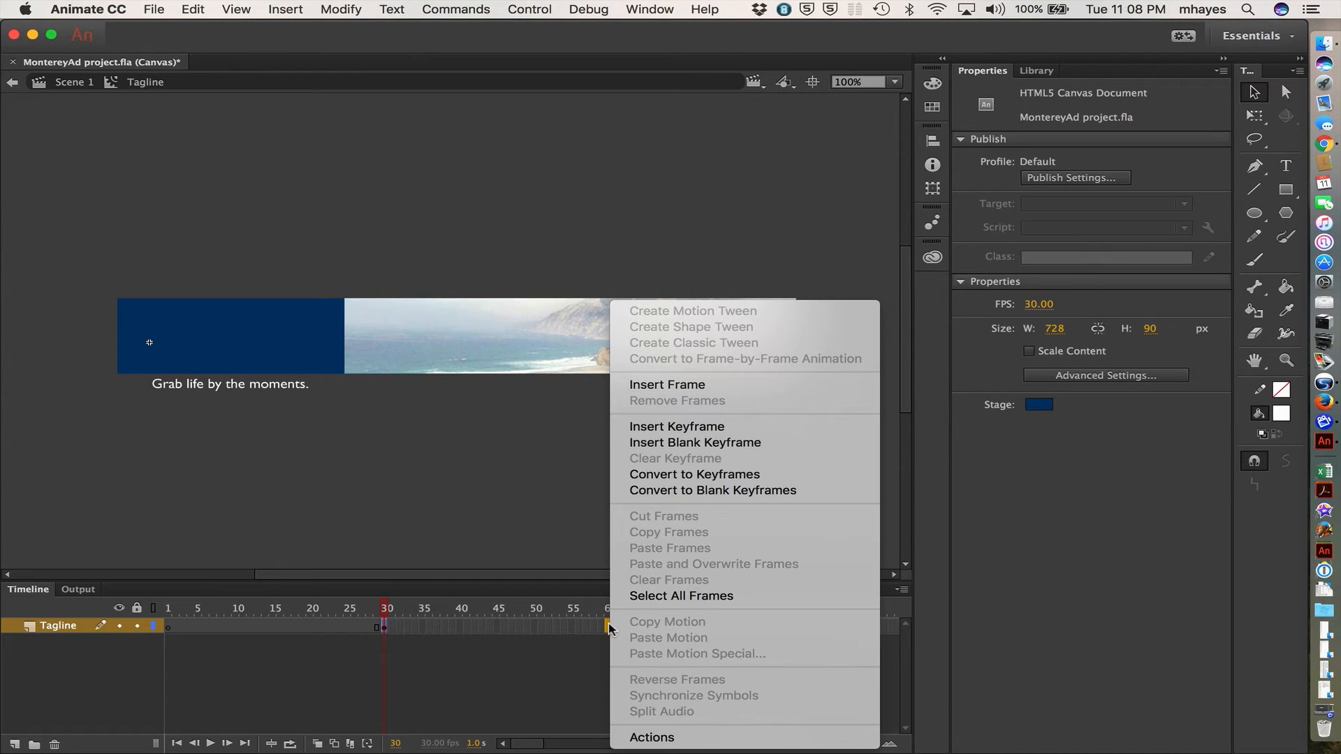
click(678, 429)
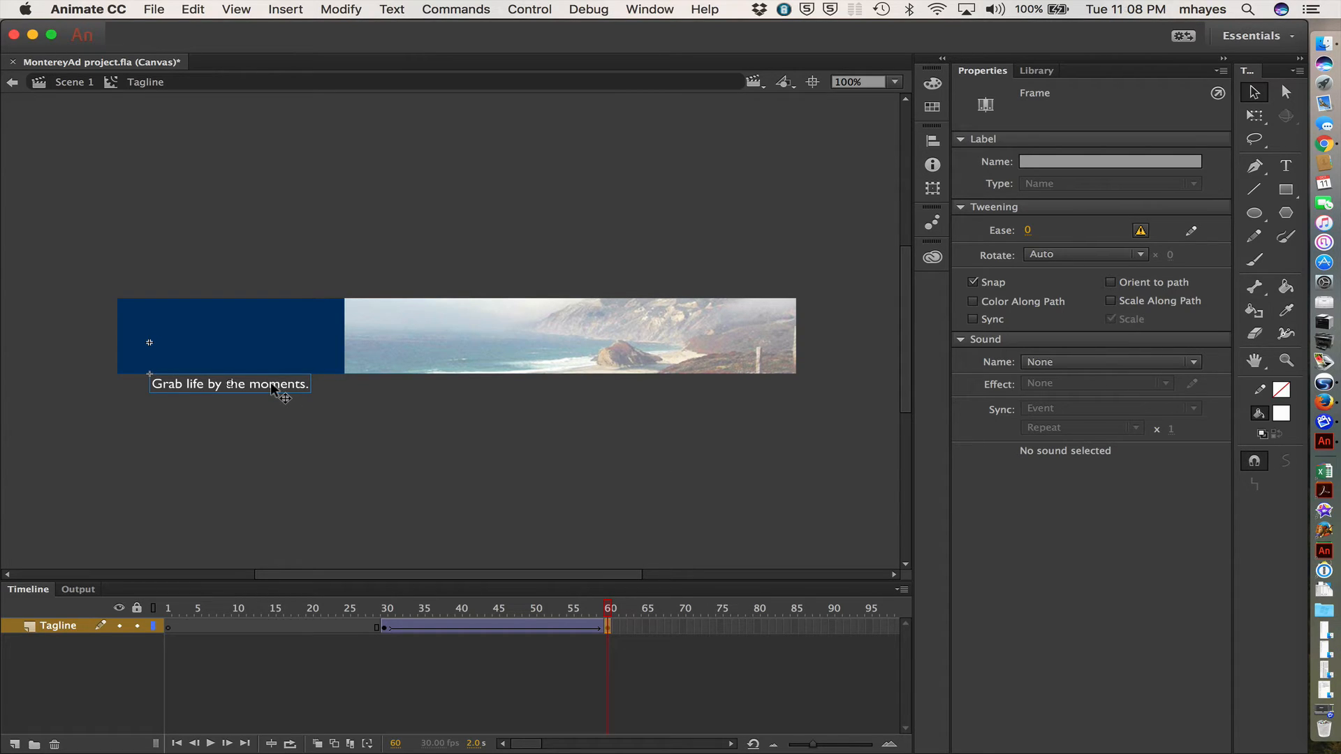
drag(273, 387, 272, 357)
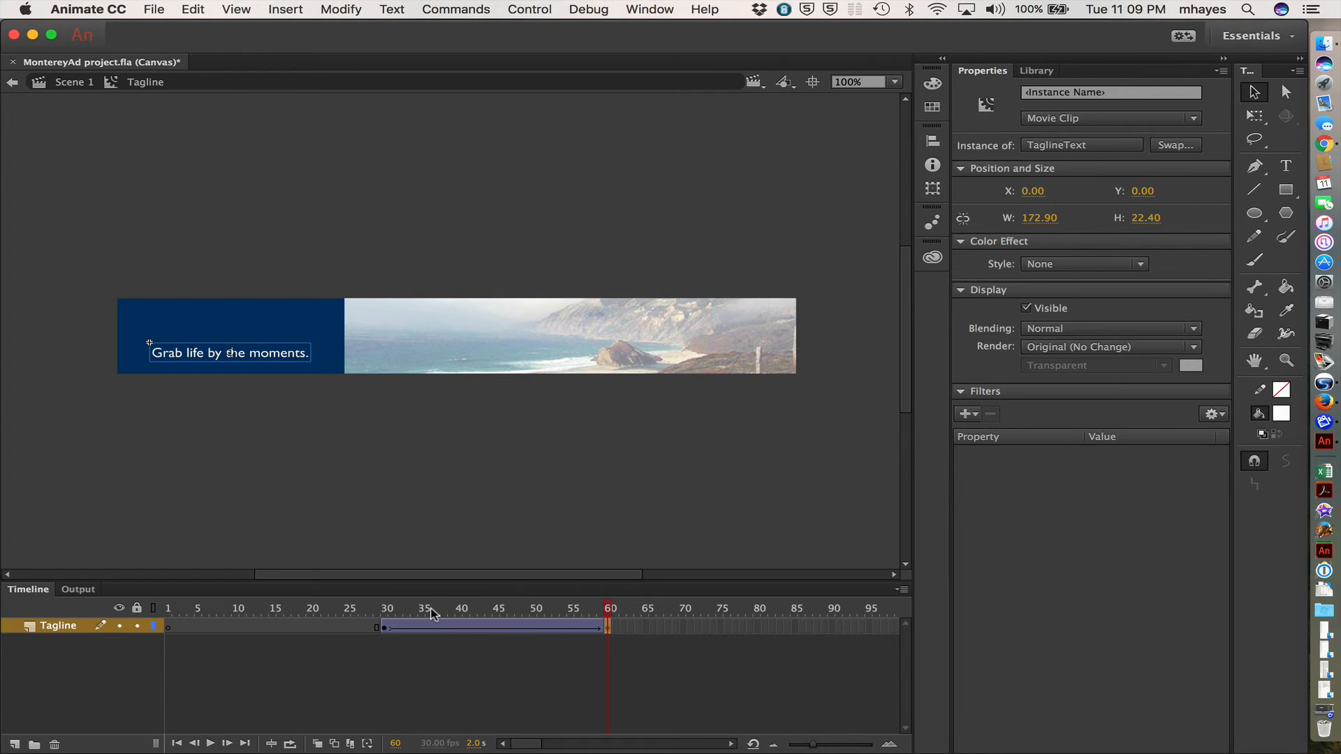
- Raise the Ease value of the tween starting at frame 30 and play the tagline animation
click(386, 625)
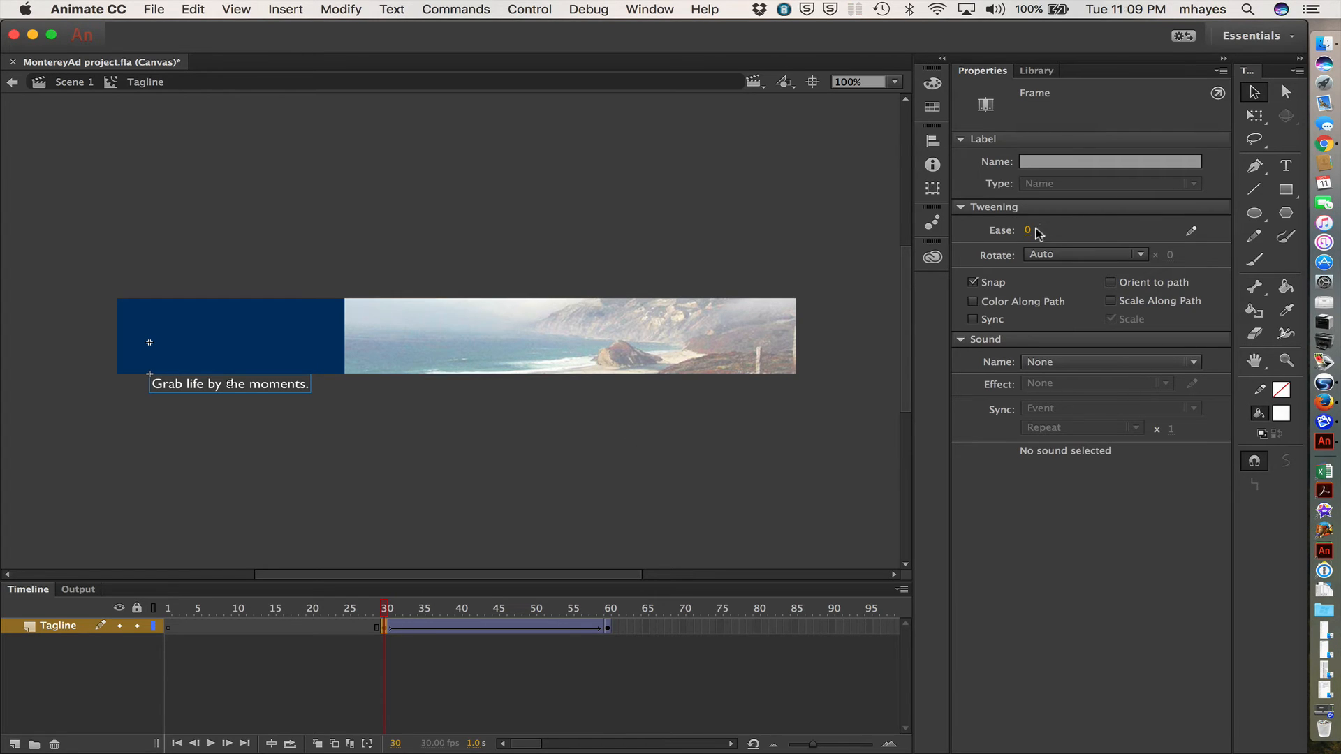
drag(1026, 229, 1230, 240)
click(210, 745)
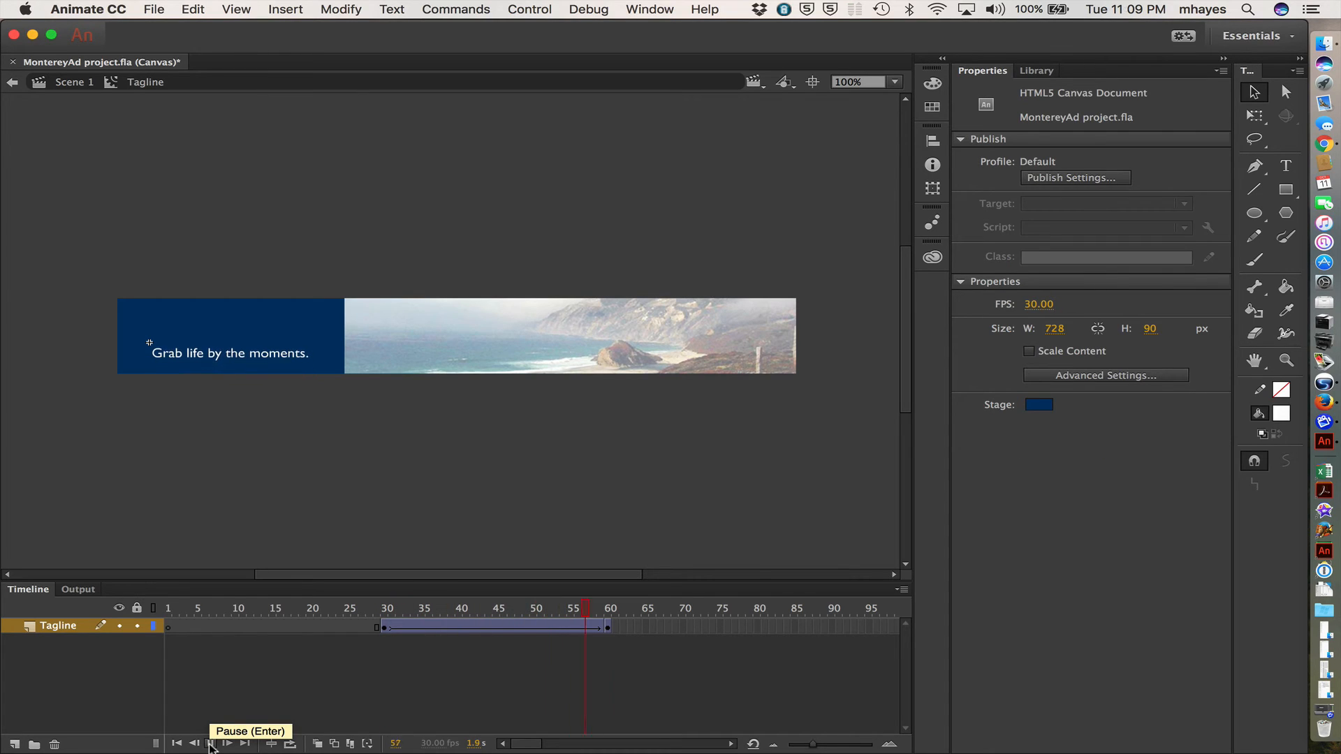
- Replay the tagline animation from frame 1 and save the document
click(176, 745)
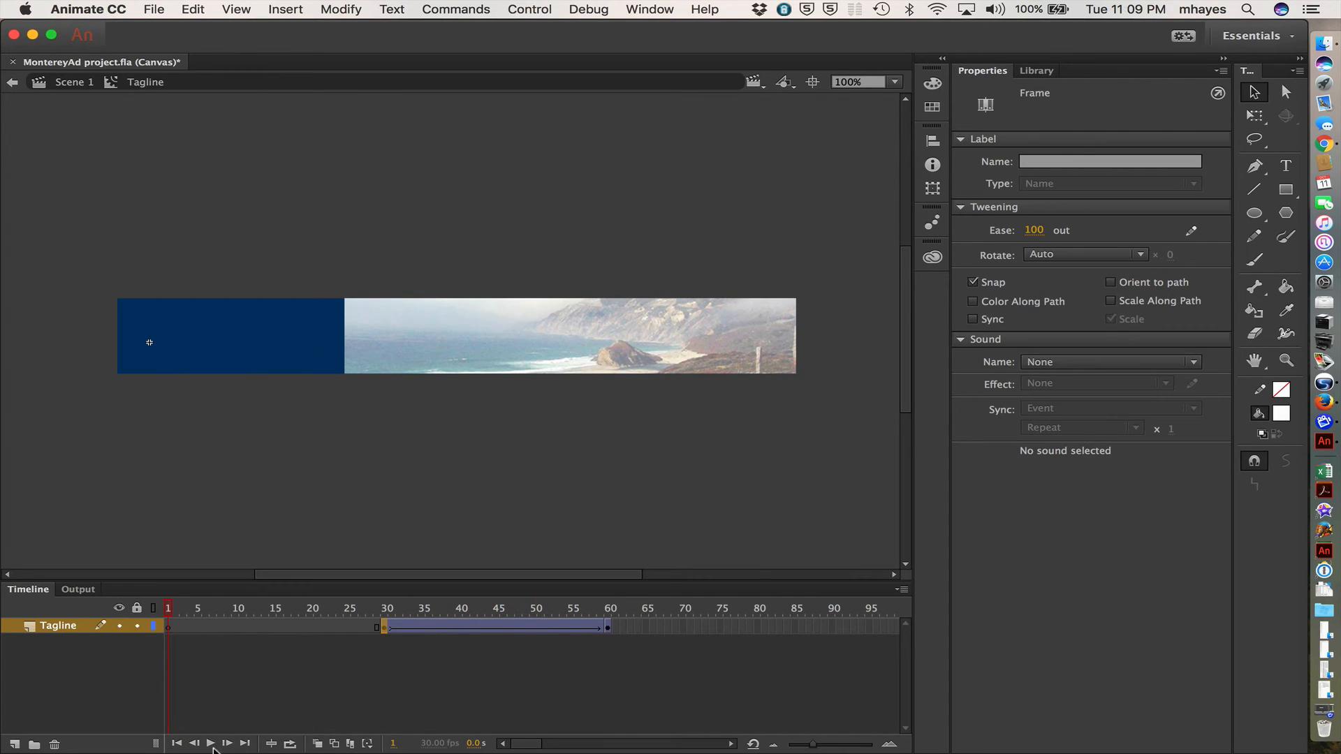
click(210, 745)
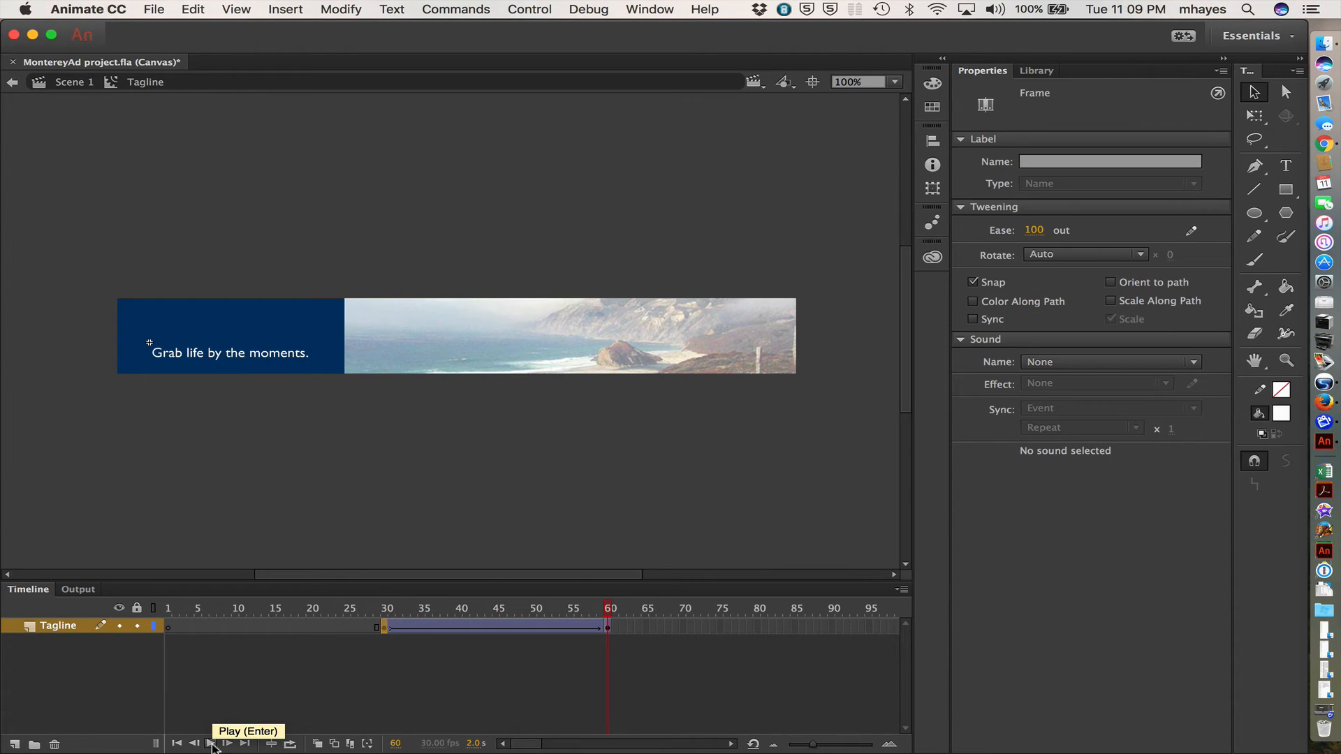
click(154, 10)
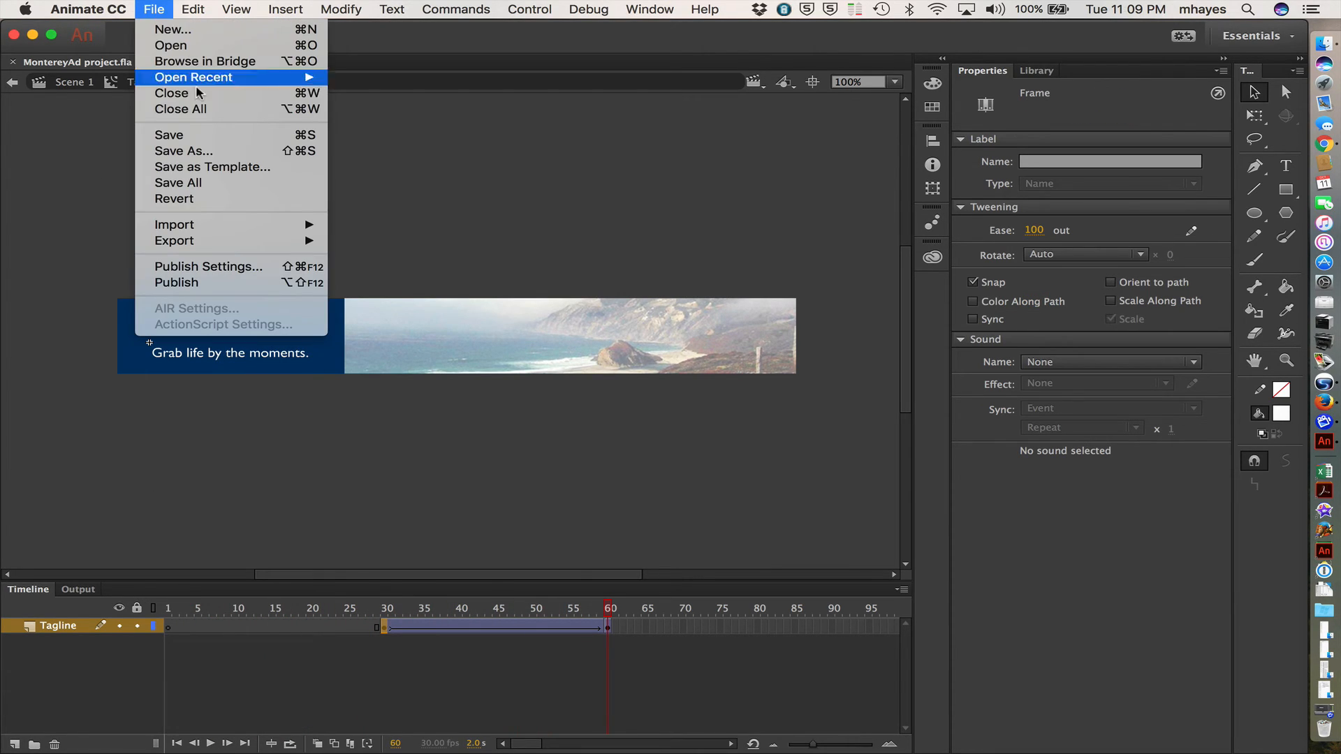
click(201, 135)
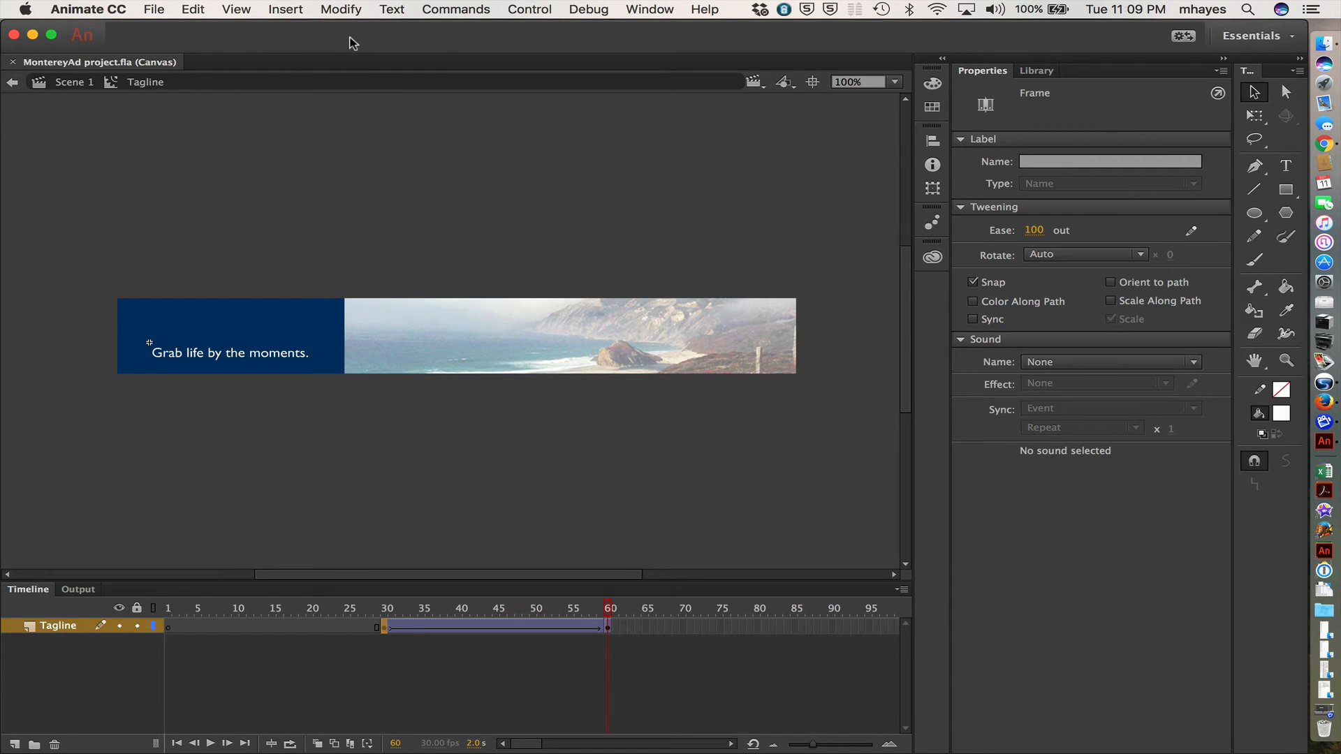
- Test the movie in the browser, close its preview tab, and return to the Tagline symbol's timeline in Animate
click(529, 9)
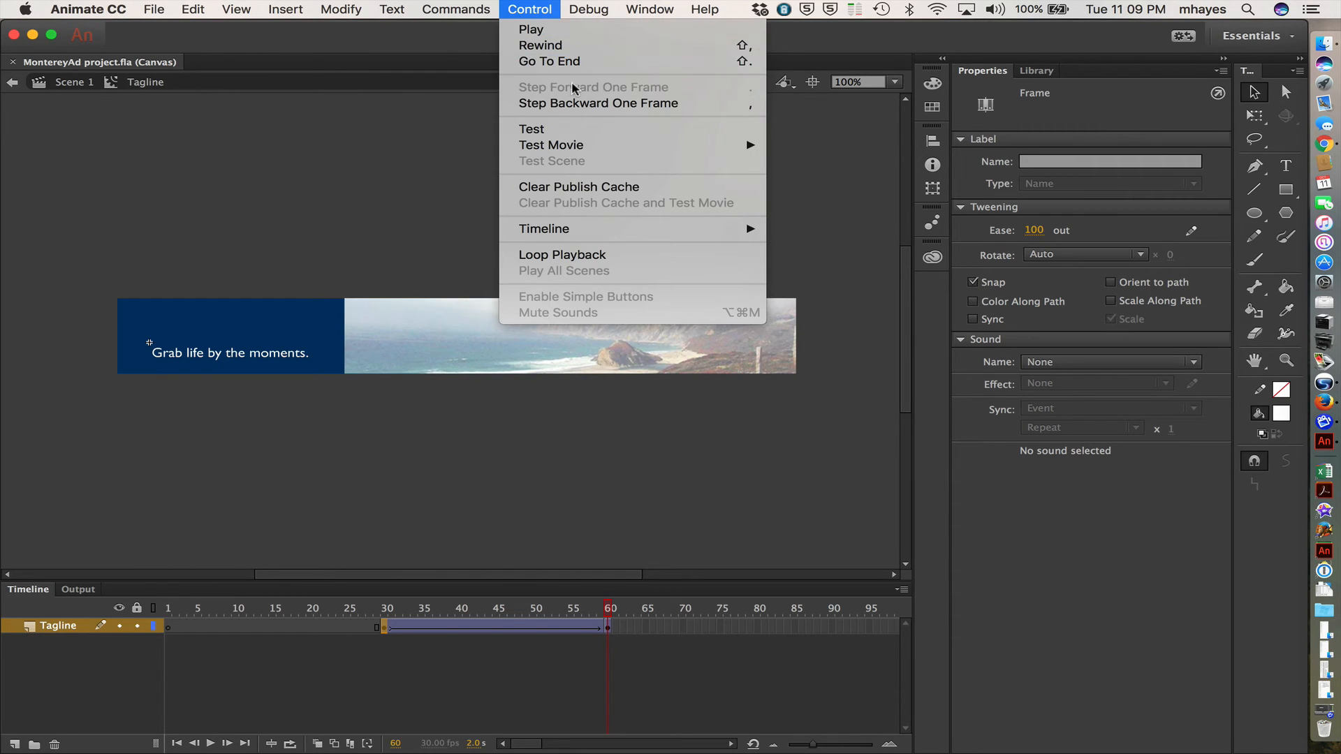
click(553, 129)
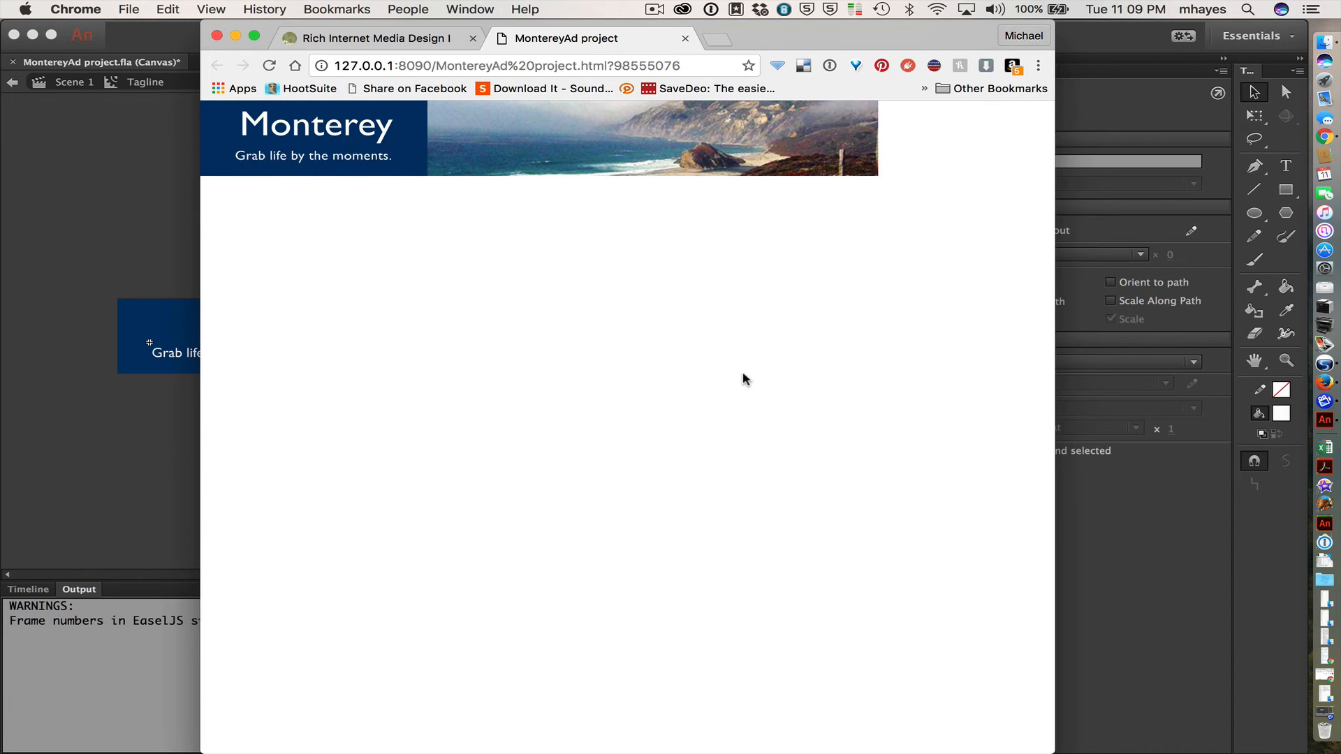
click(685, 38)
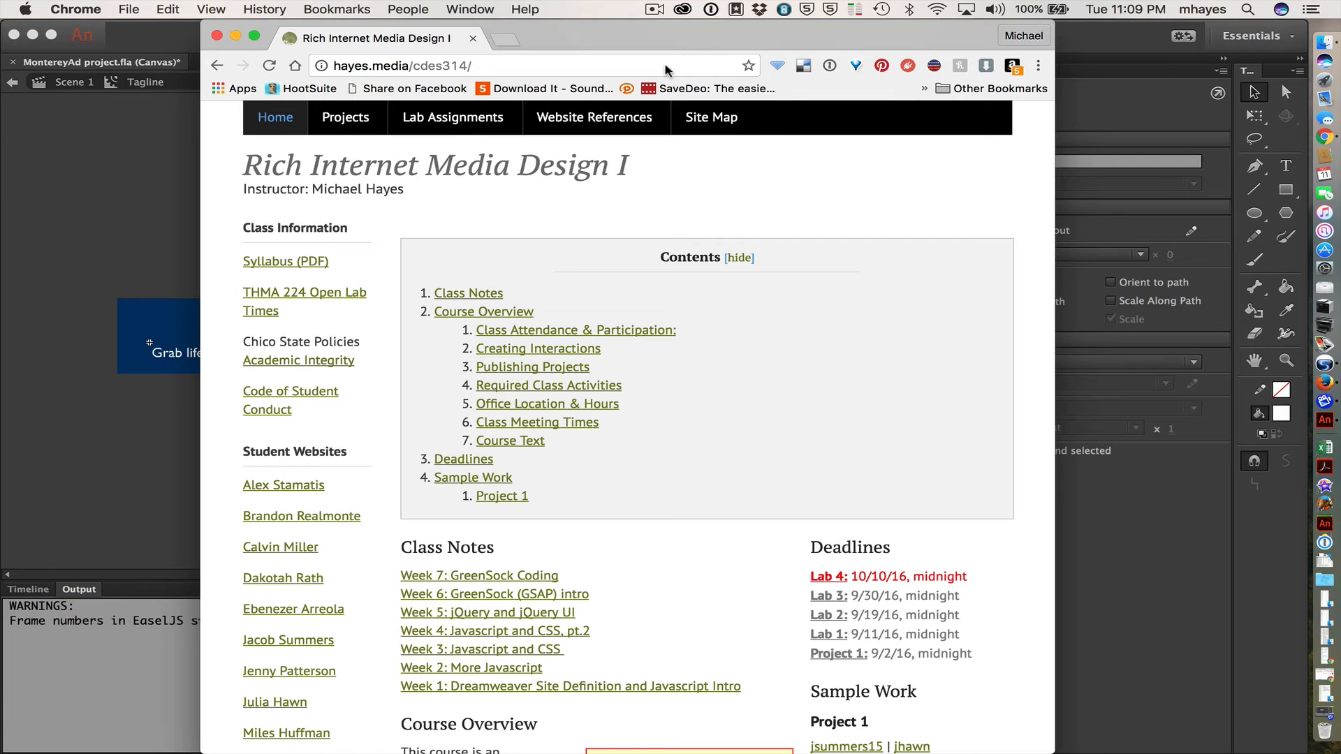
click(141, 241)
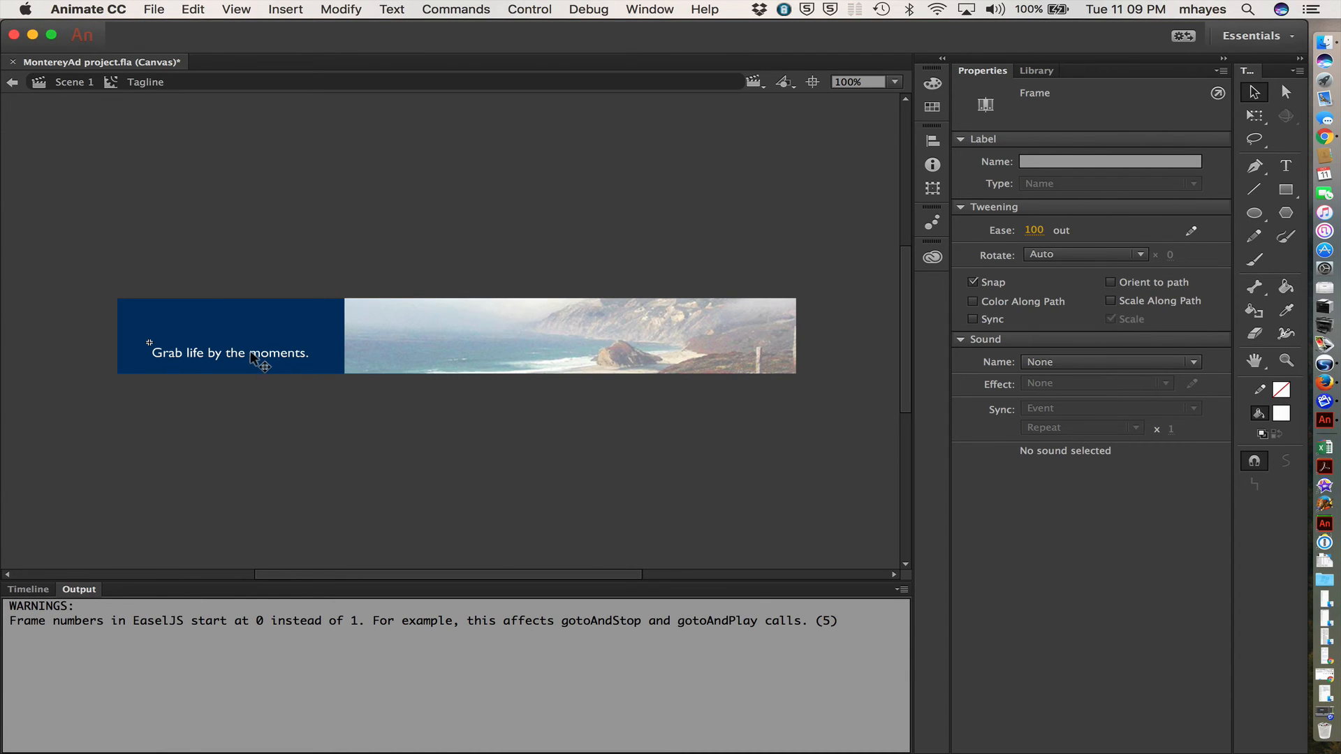
click(28, 590)
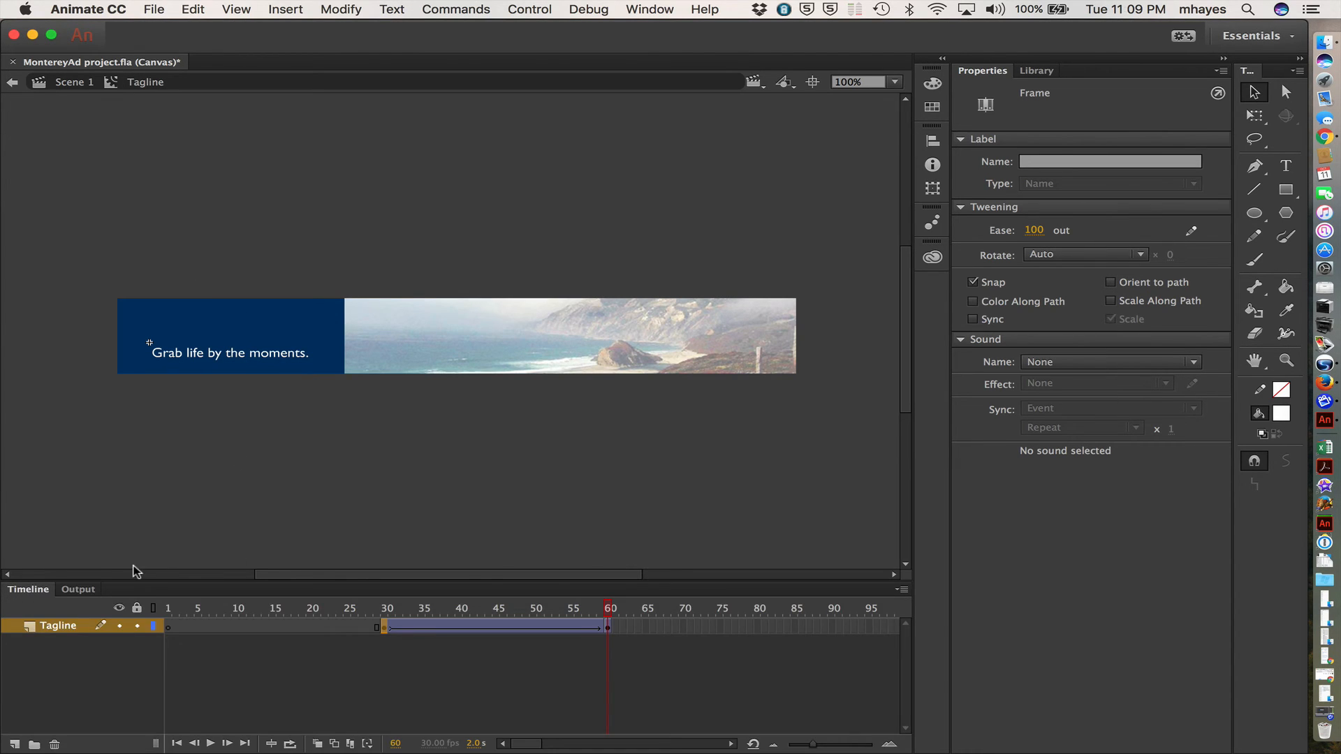
click(610, 611)
click(608, 627)
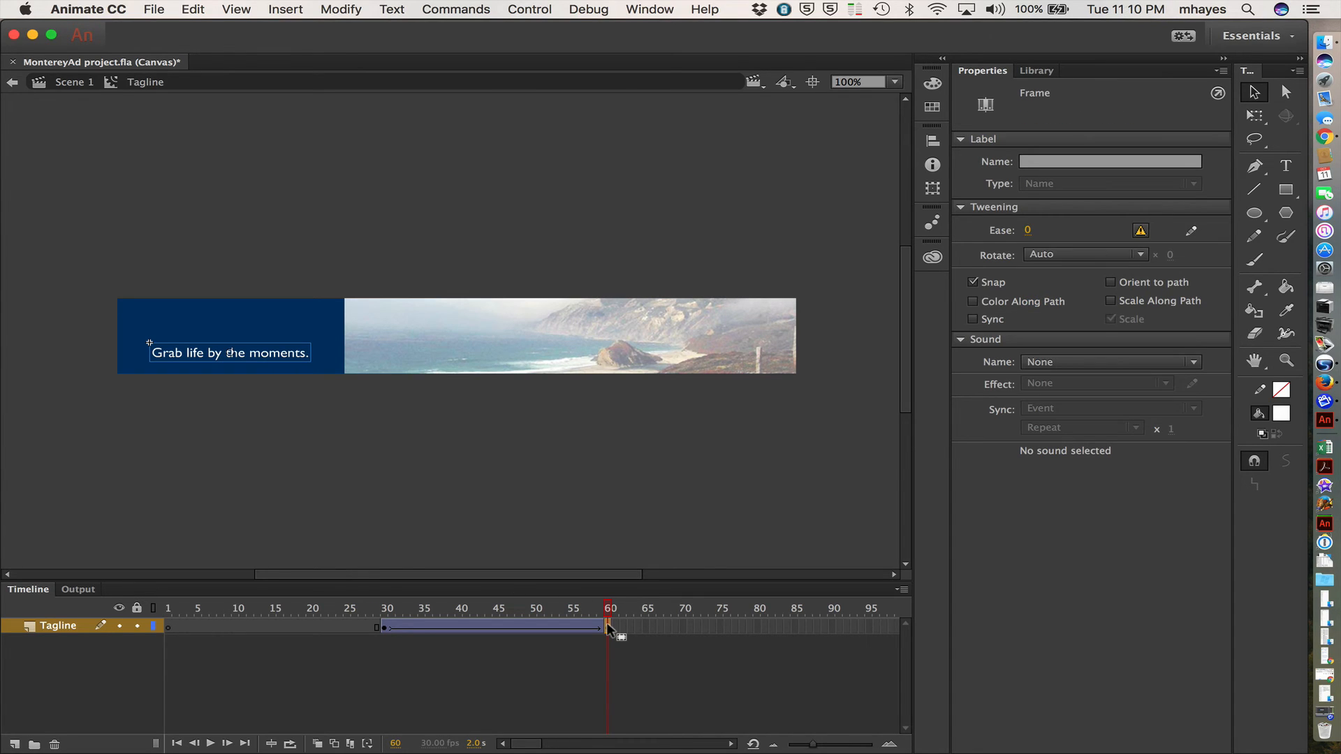
right_click(606, 626)
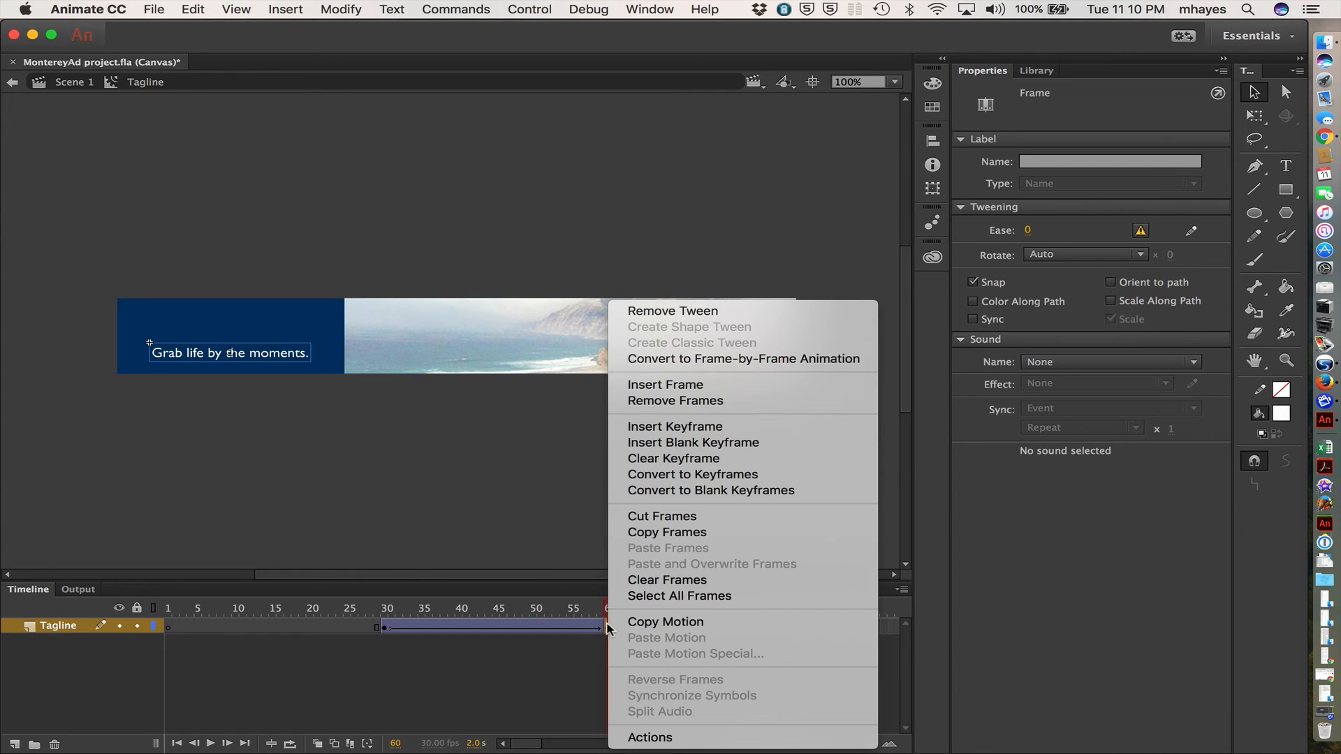
click(497, 514)
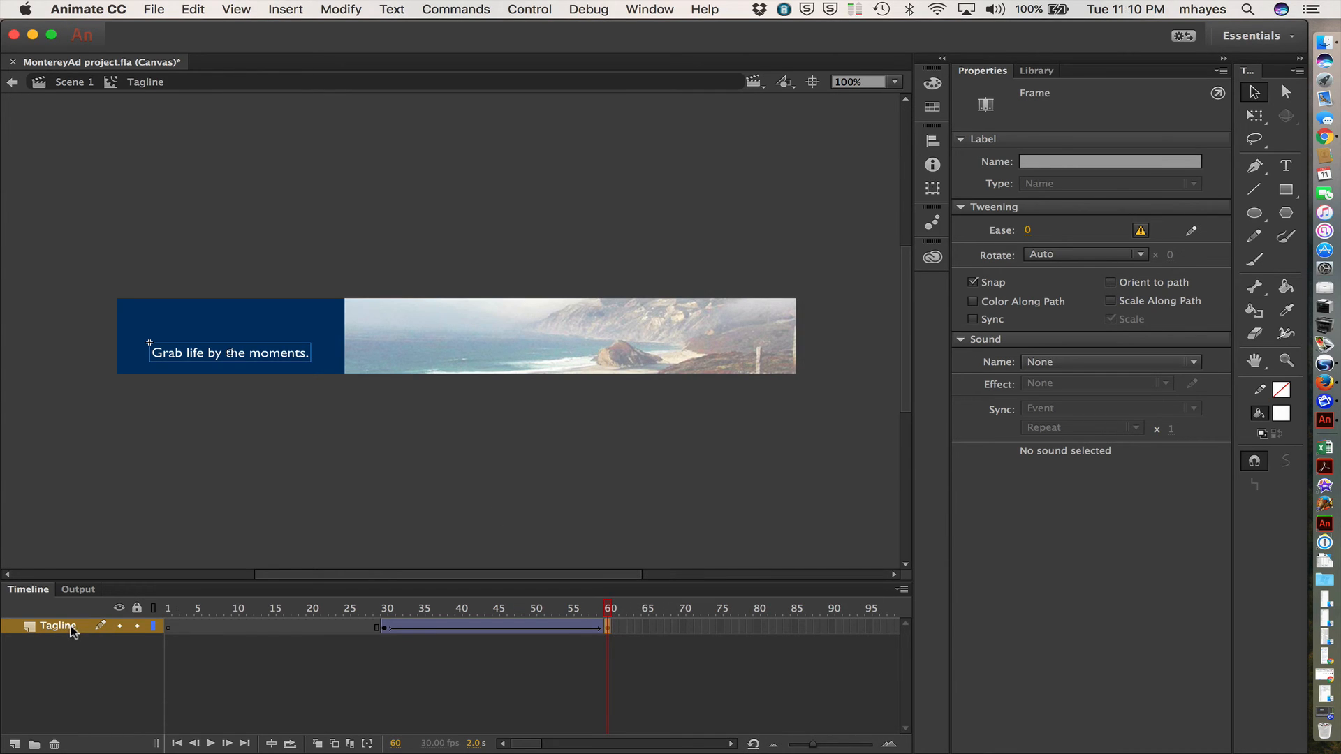
- Add a layer named Actions above the Tagline layer and insert a keyframe at frame 60 on it
click(15, 744)
double_click(54, 626)
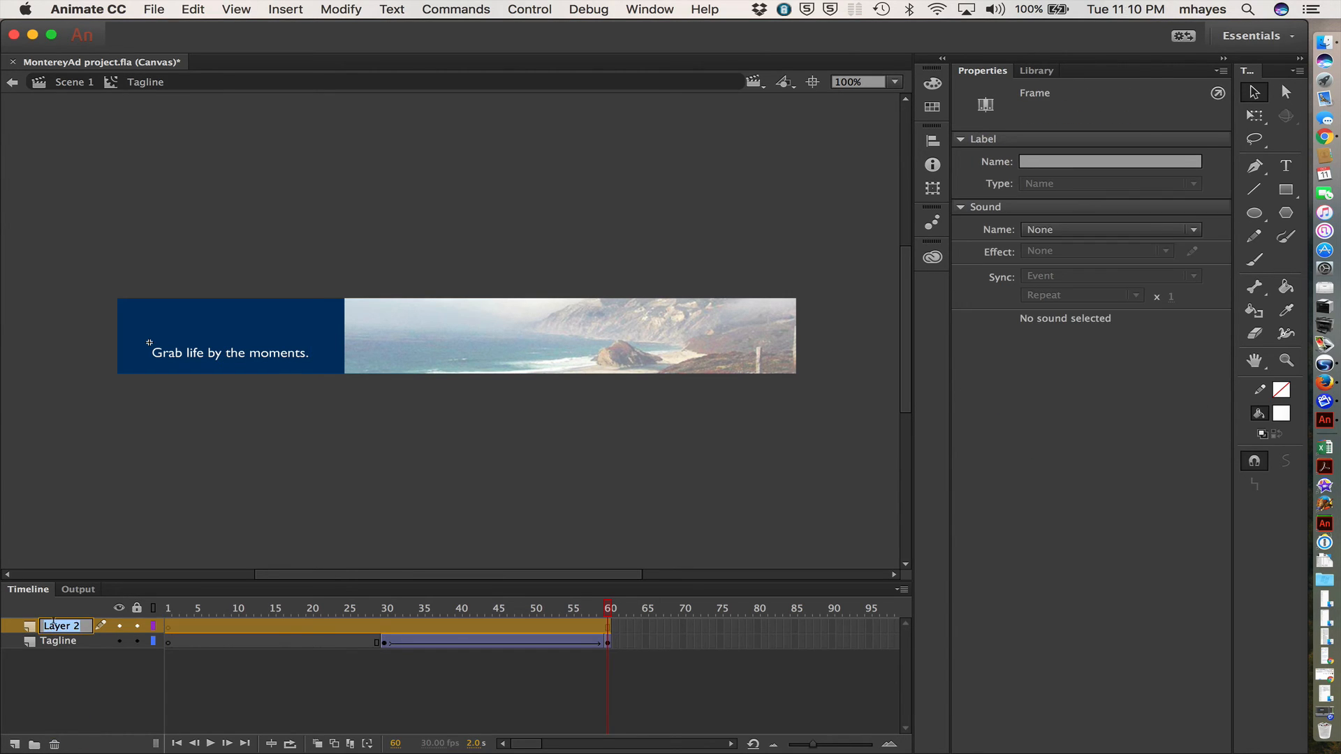
text(Actions)
key(Return)
right_click(608, 624)
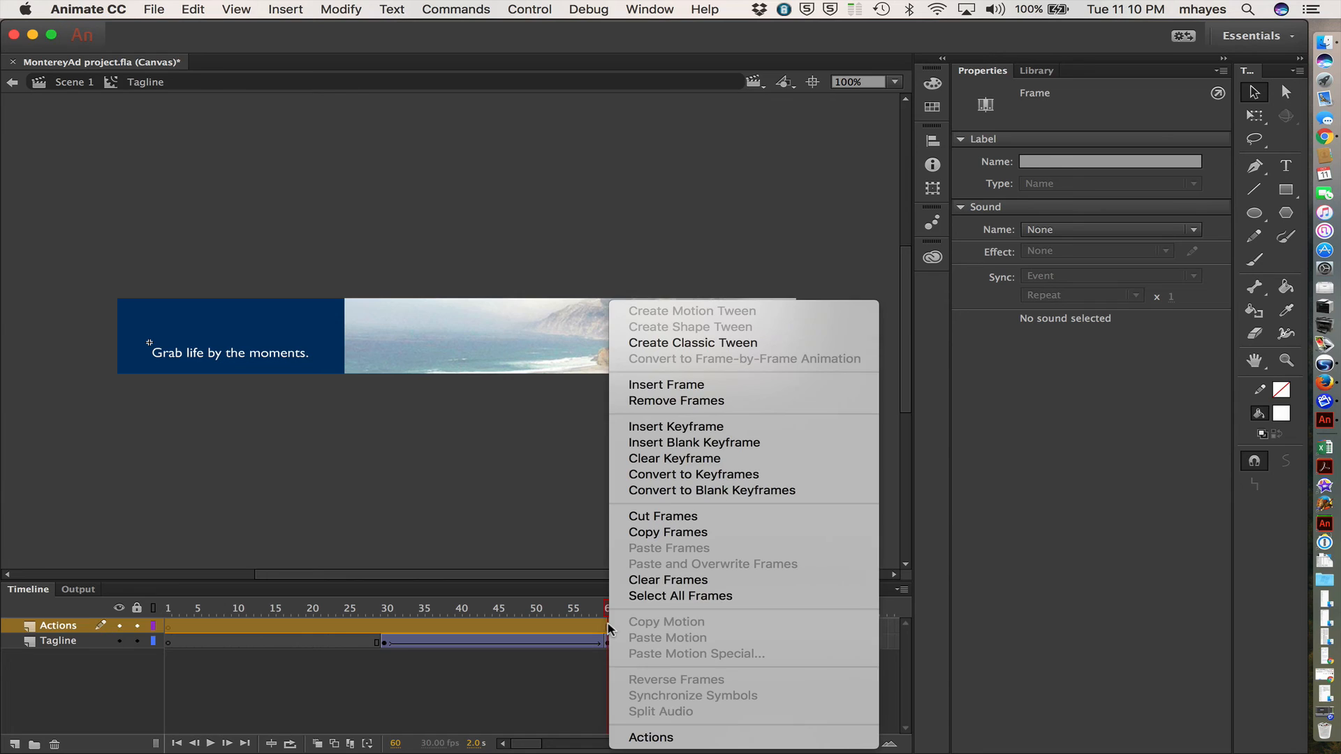
click(653, 426)
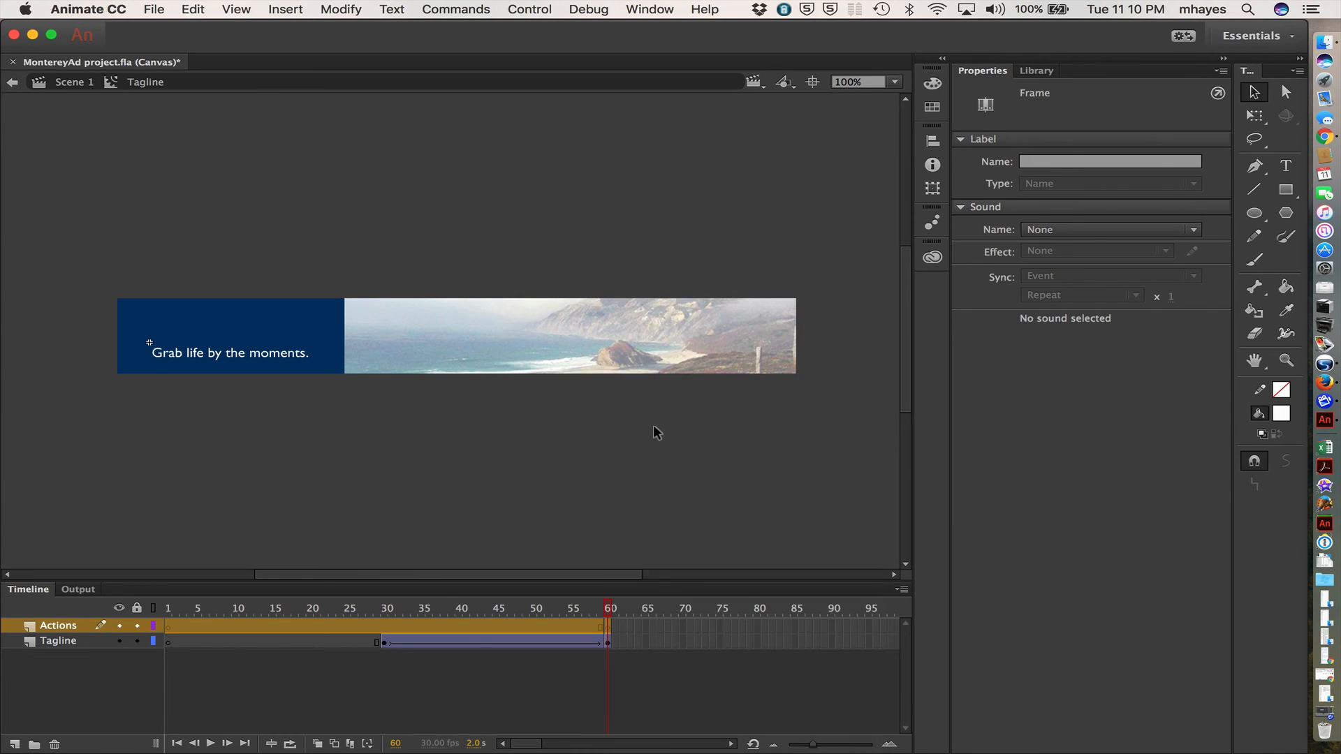
- Add the HTML5 Canvas timeline navigation snippet "Stop at this Frame" to frame 60 of the Actions layer
right_click(606, 625)
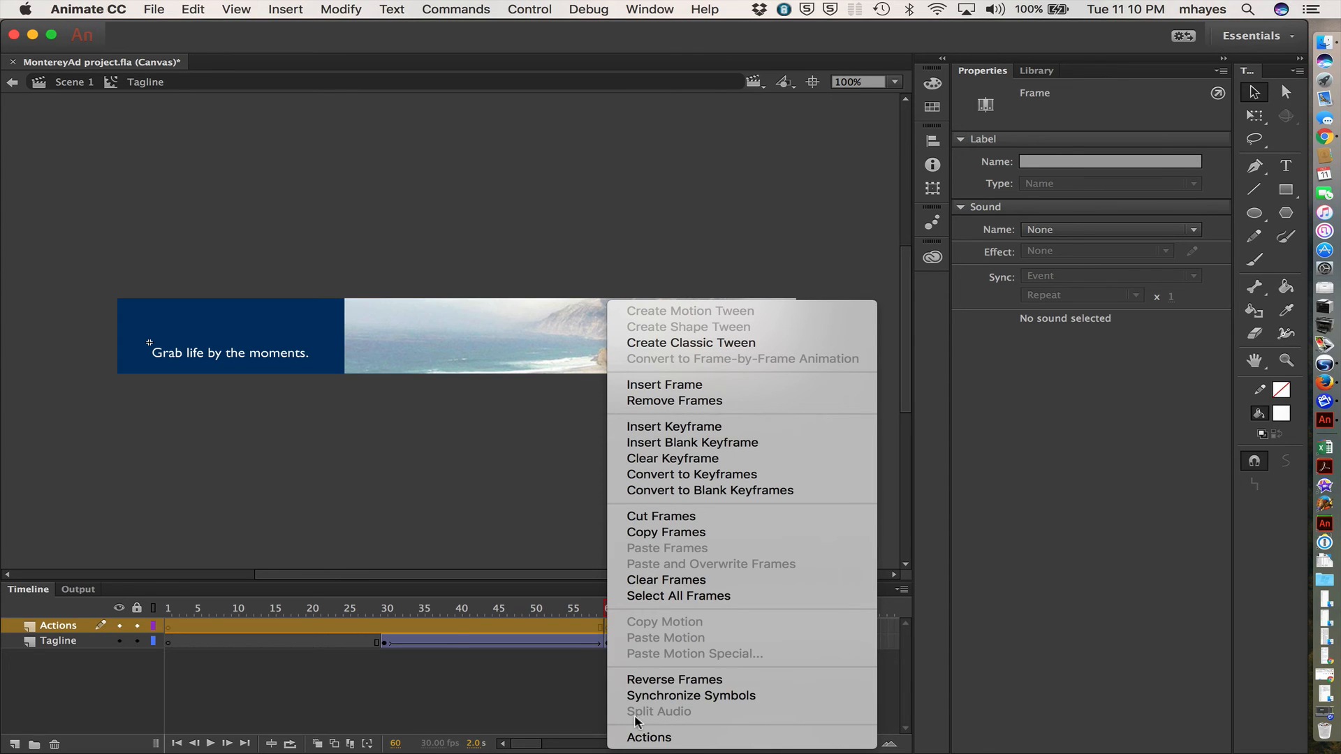
click(641, 737)
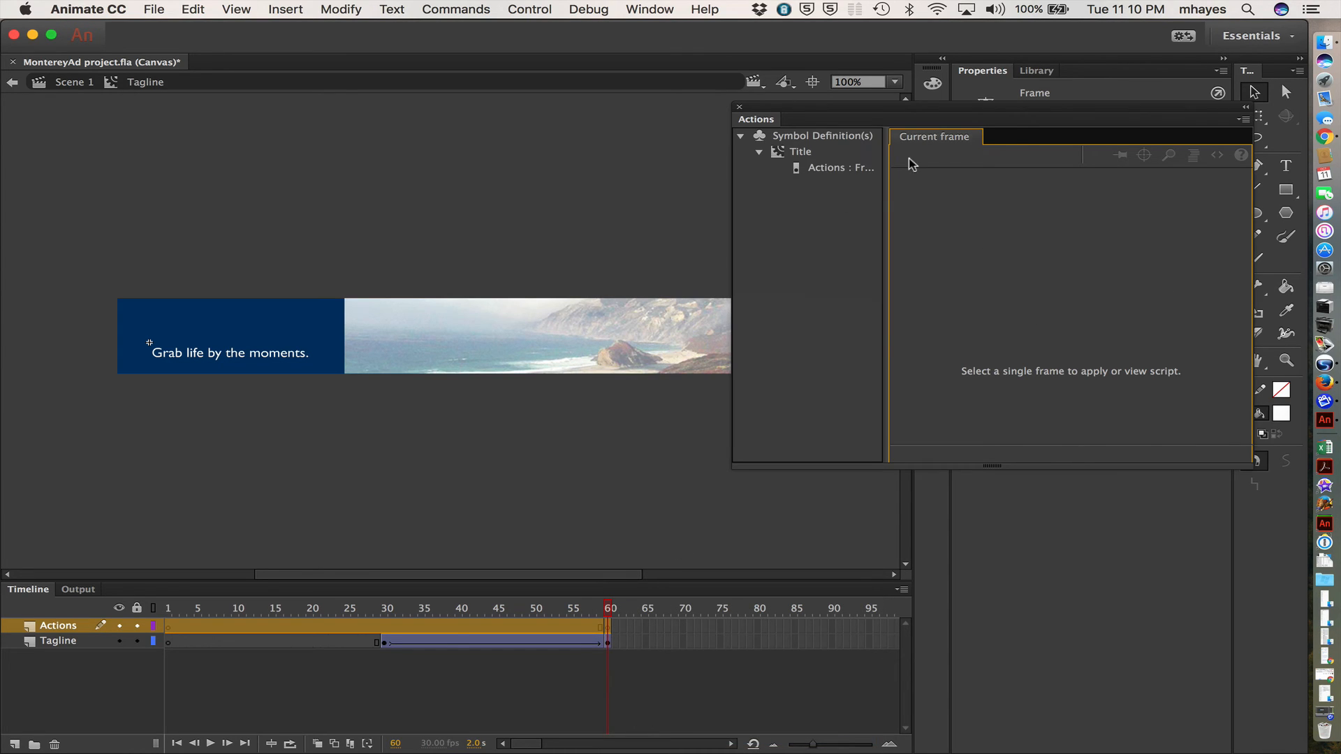
click(607, 625)
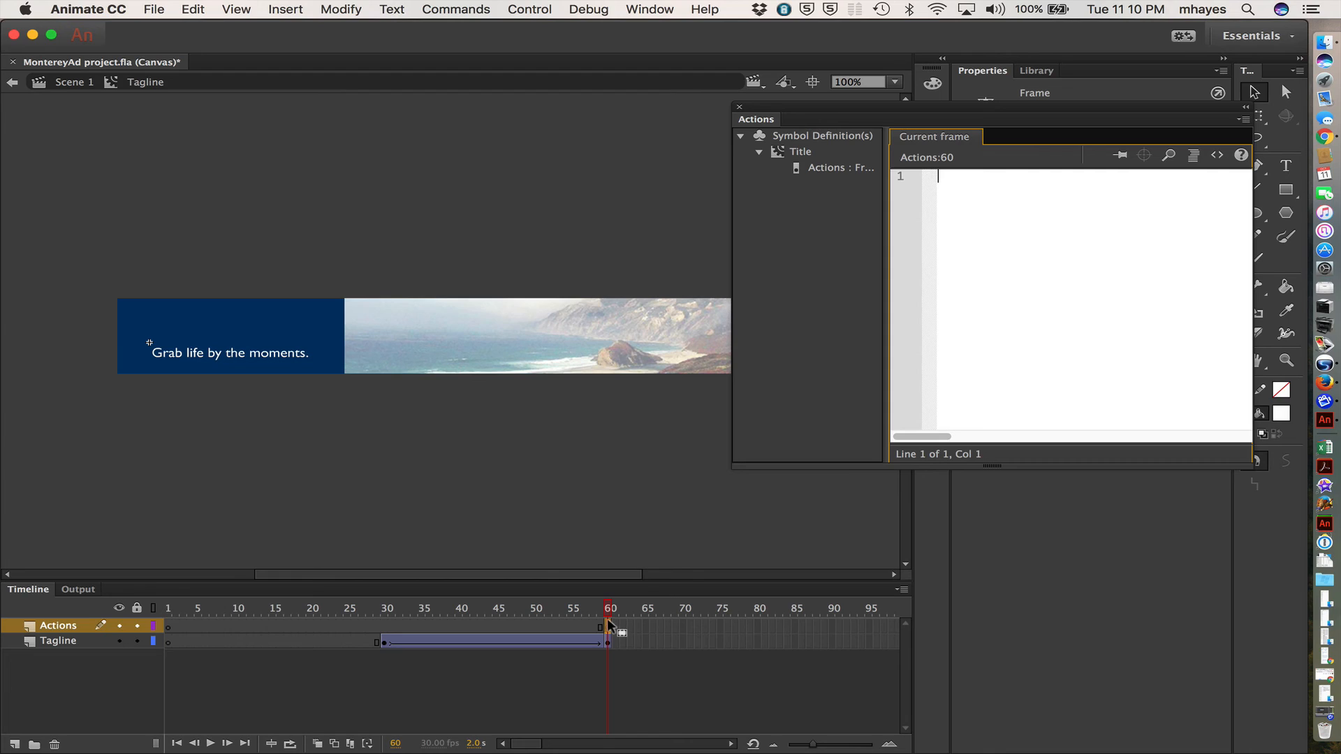
click(1217, 157)
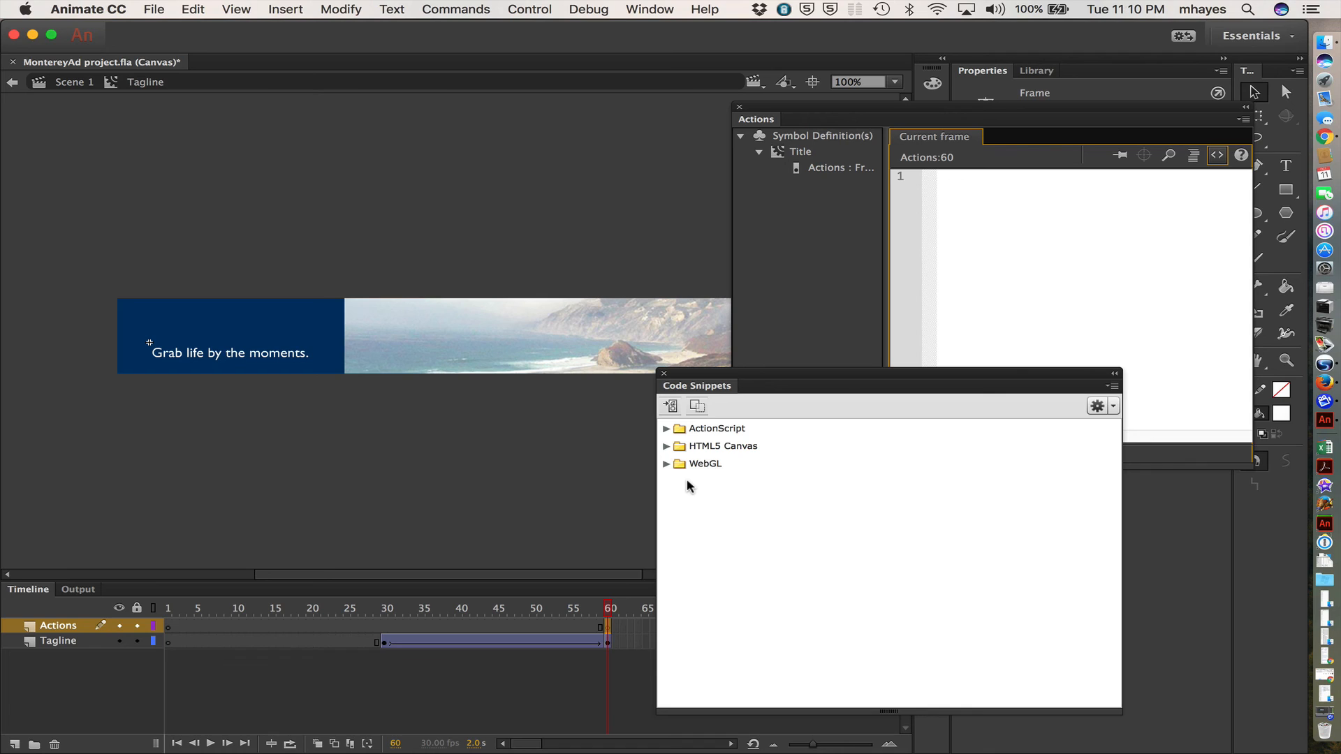
click(666, 447)
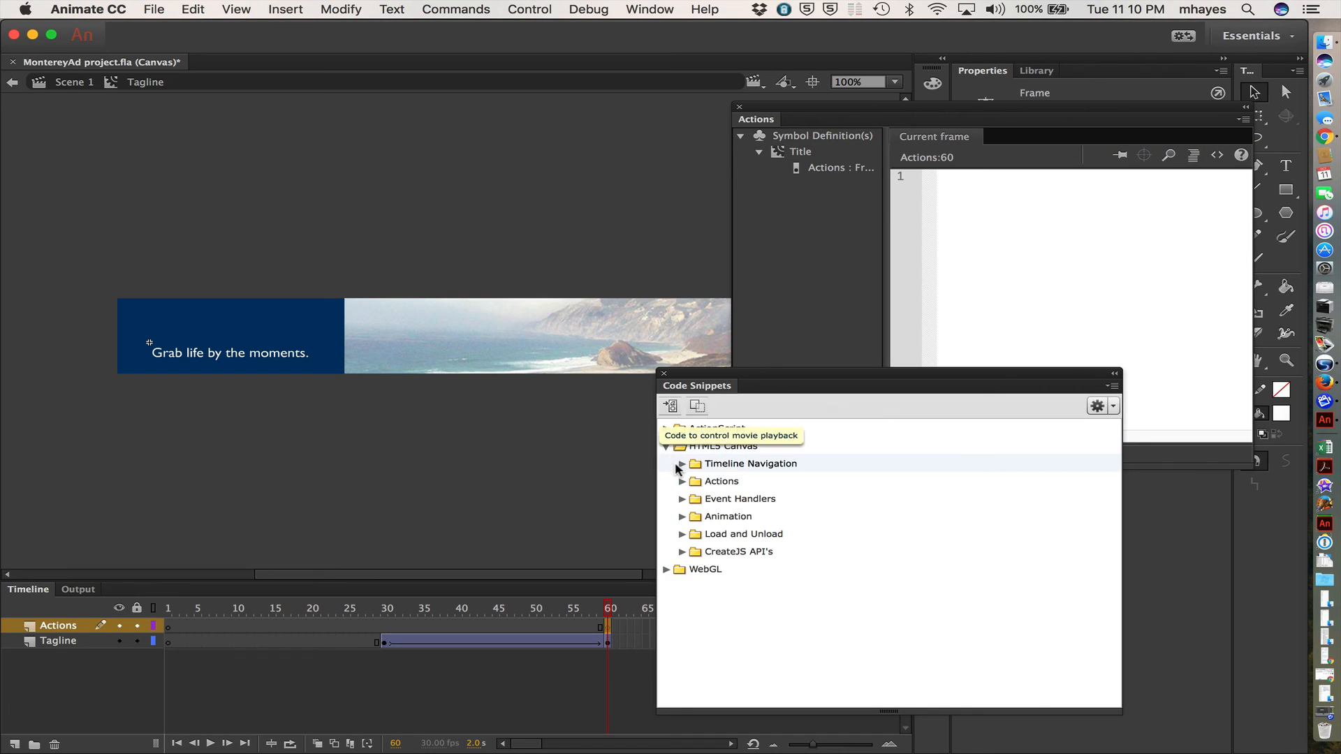
click(682, 464)
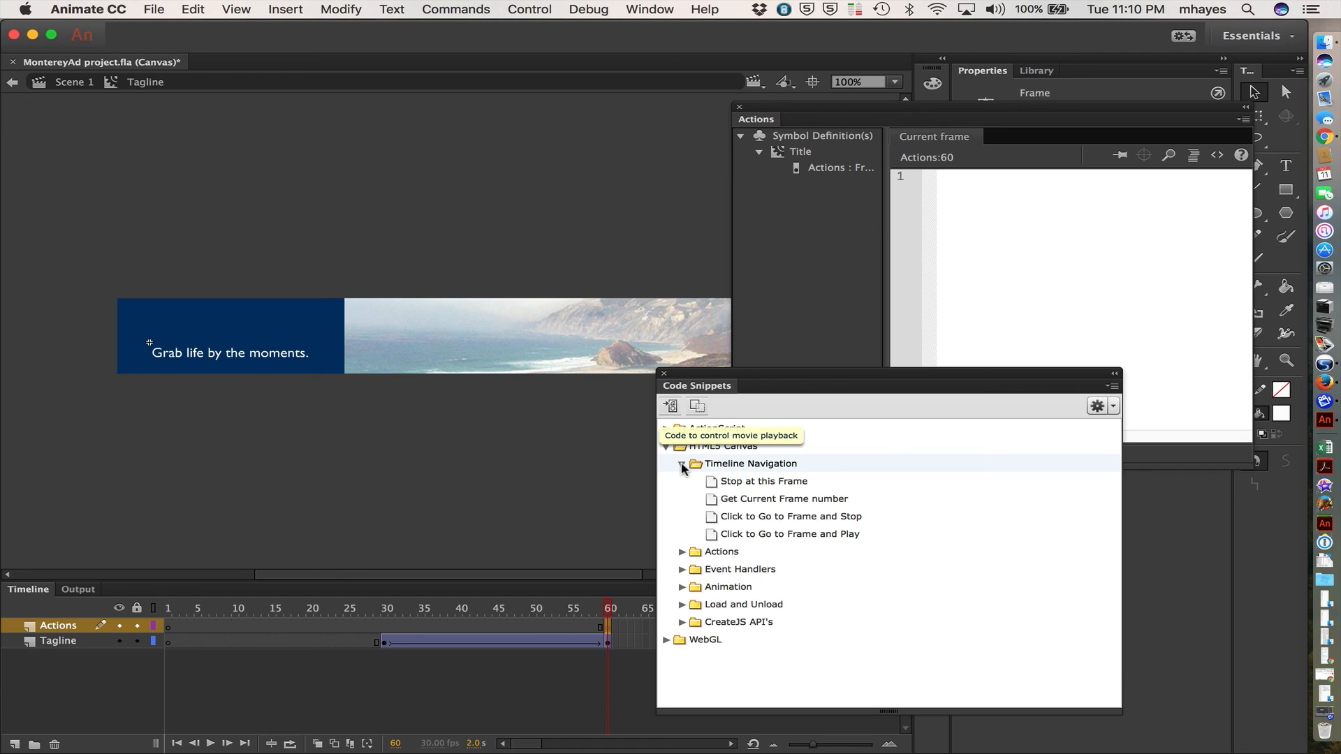
click(715, 479)
double_click(732, 487)
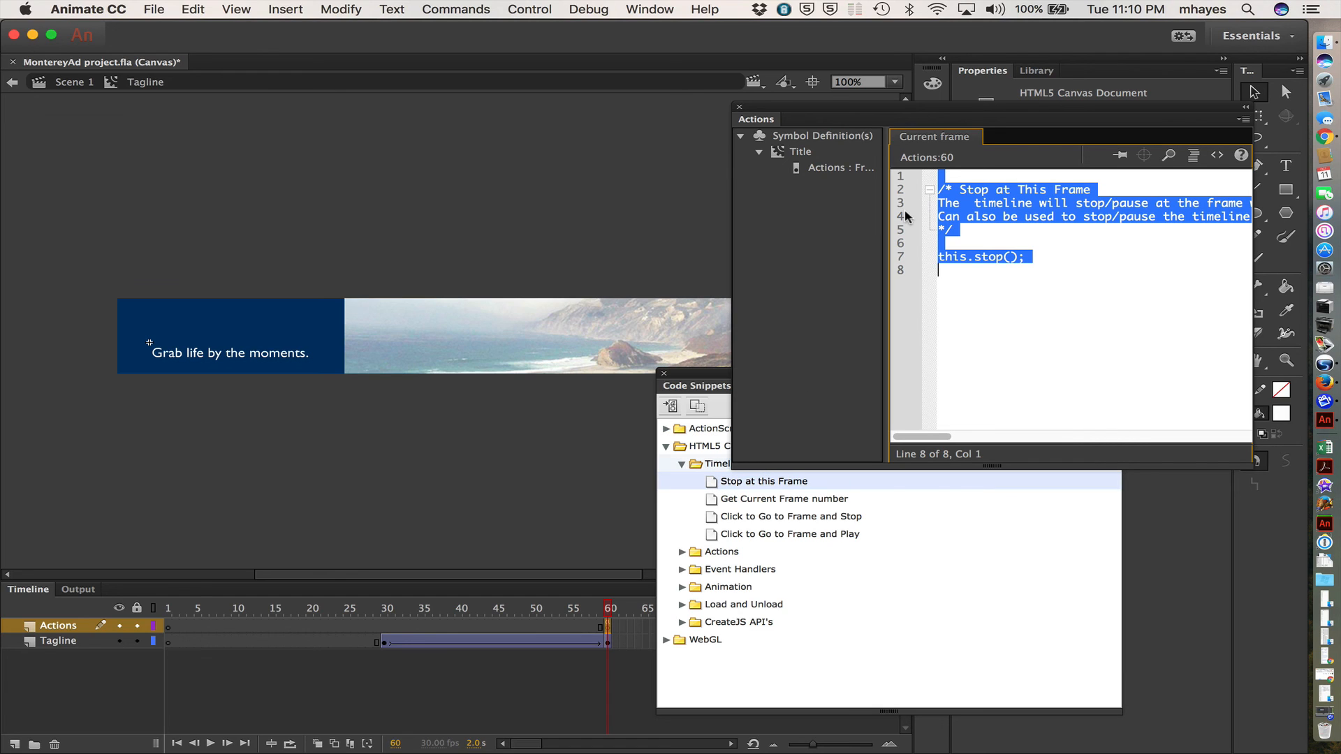
- Delete the comment block from the frame 60 script, keeping only this.stop();
click(982, 178)
drag(952, 234, 924, 106)
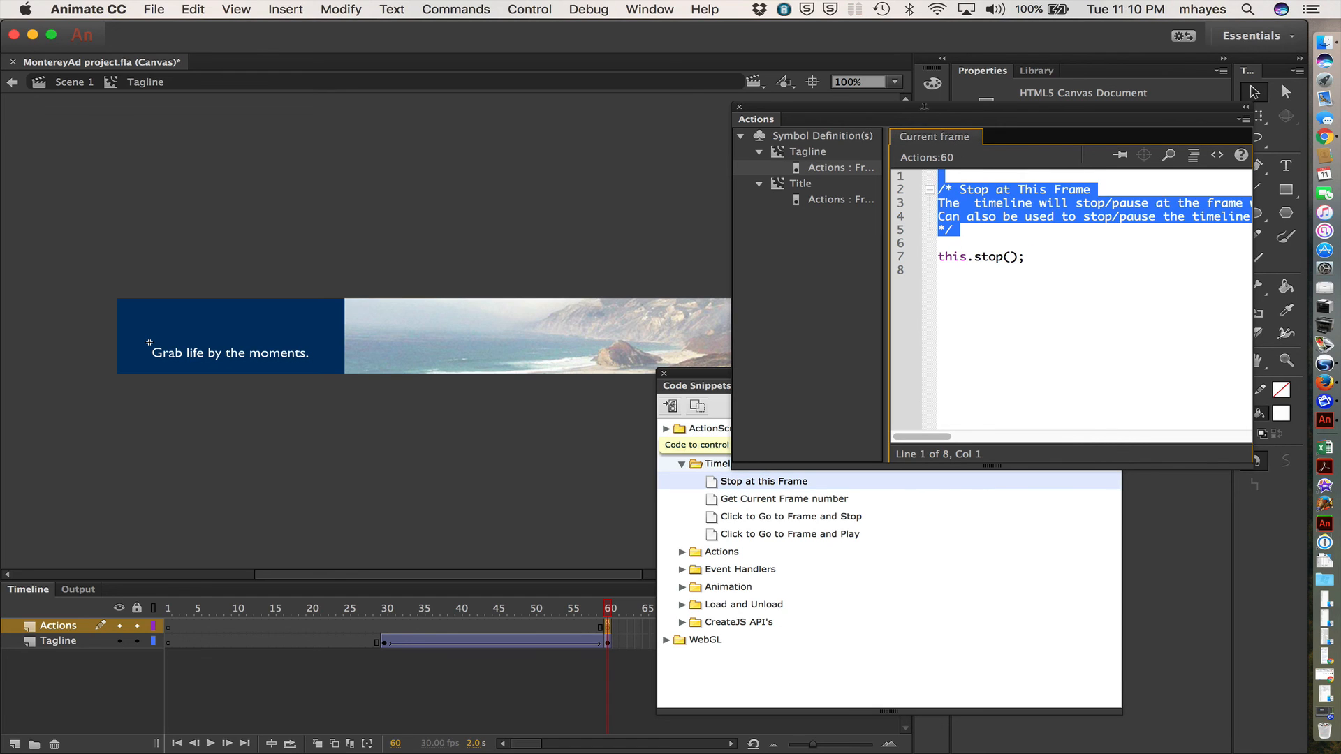
key(BackSpace)
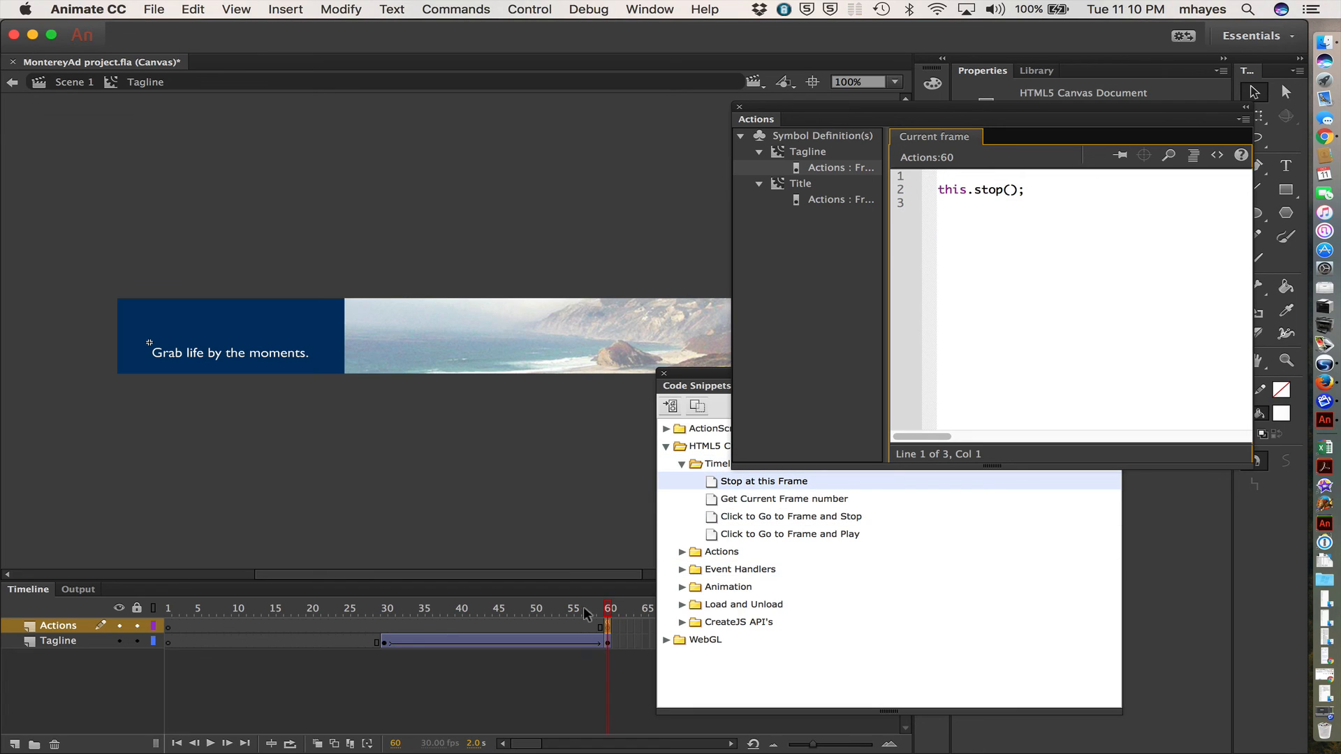
- Save the document, test the banner in the browser, and switch back to Animate
click(155, 10)
click(178, 134)
click(532, 10)
click(529, 130)
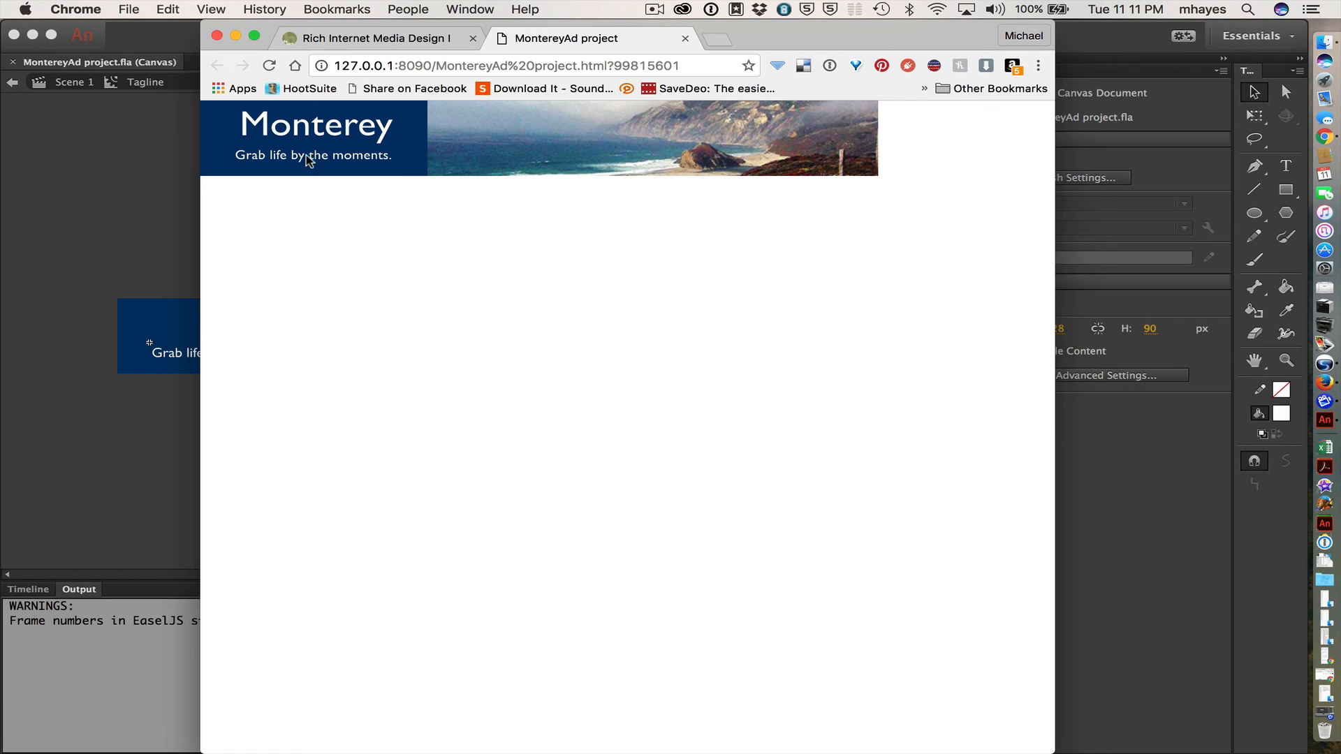
click(140, 183)
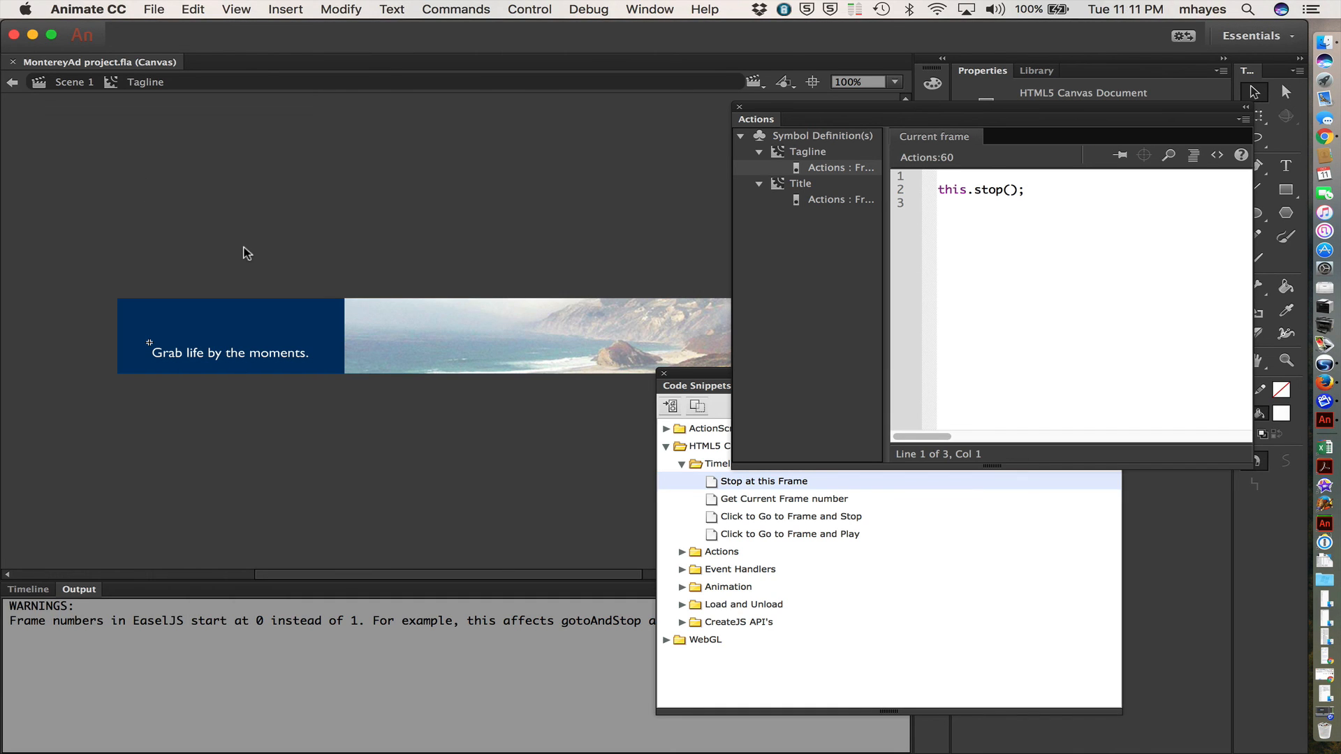